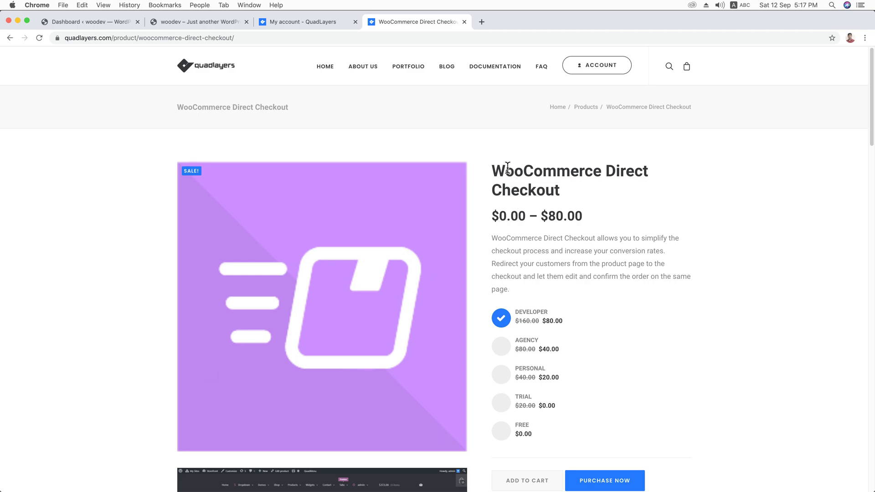
# Step: Review the WooCommerce Direct Checkout product page, including its pricing plans, screenshots and license comparison table
pyautogui.moveTo(496, 165); pyautogui.dragTo(513, 189)
pyautogui.click(569, 197)
pyautogui.scroll(-8, 548, 253)
pyautogui.scroll(-10, 544, 269)
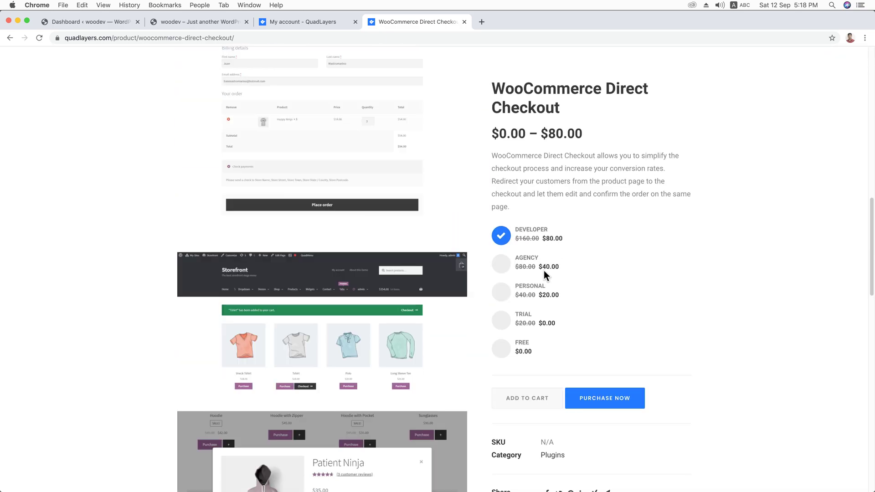
pyautogui.scroll(-3, 543, 270)
pyautogui.scroll(-11, 544, 271)
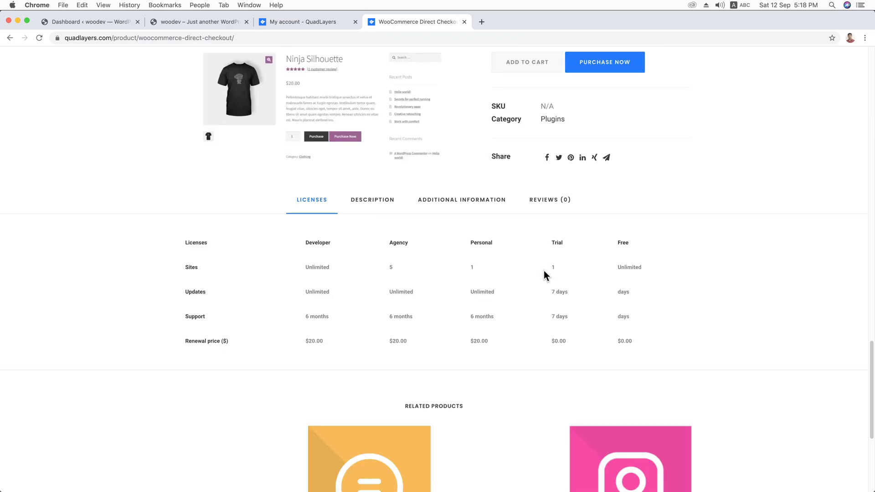
pyautogui.scroll(20, 543, 271)
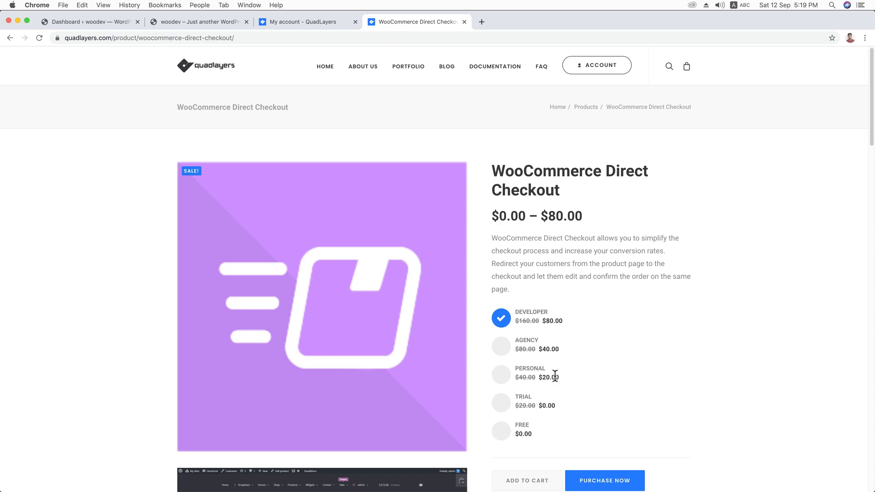
# Step: Download woocommerce-direct-checkout-pro.zip from the QuadLayers account's downloads page
pyautogui.moveTo(594, 63)
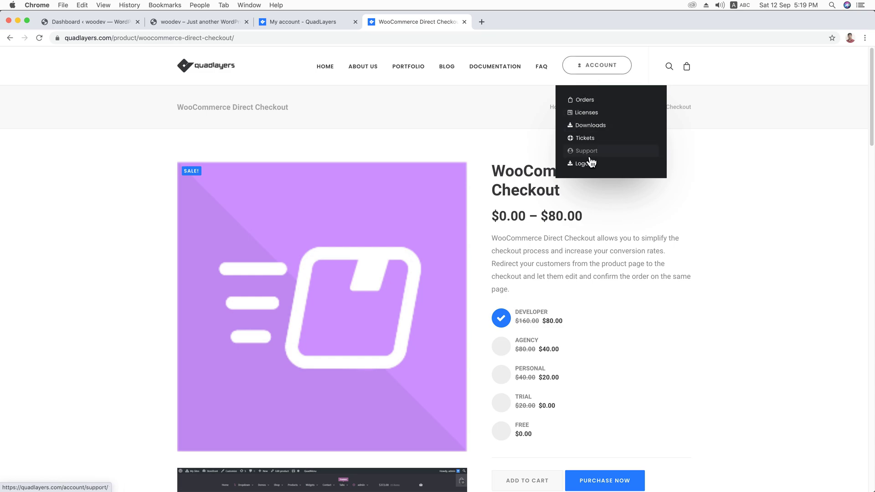
pyautogui.click(322, 21)
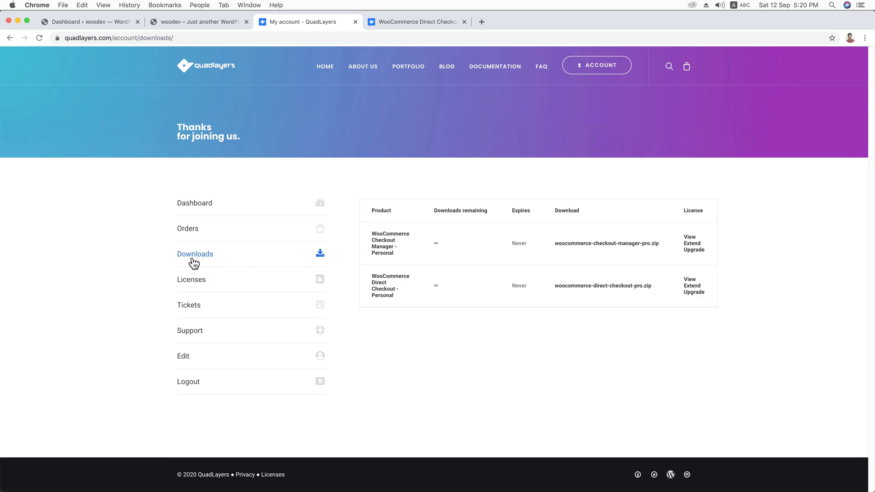
pyautogui.click(597, 287)
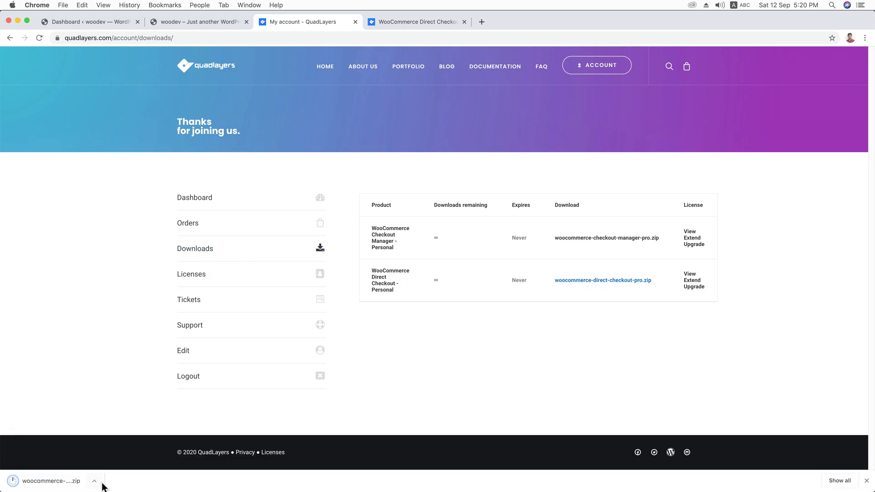
# Step: Open the plugin upload form for adding a new plugin in the woodev WordPress admin
pyautogui.click(101, 23)
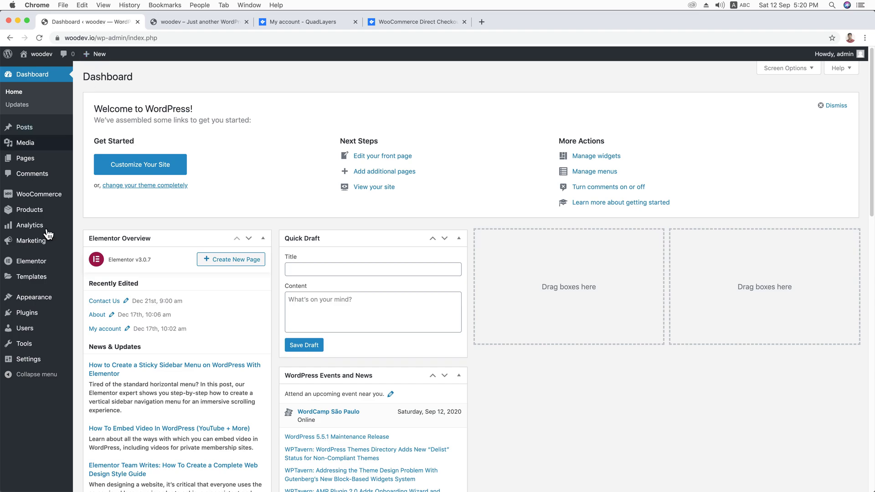
pyautogui.moveTo(31, 317)
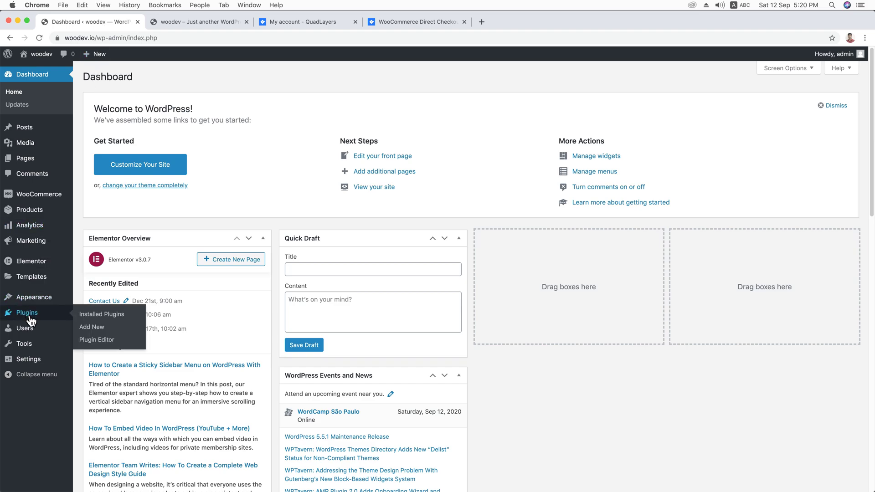
pyautogui.click(97, 328)
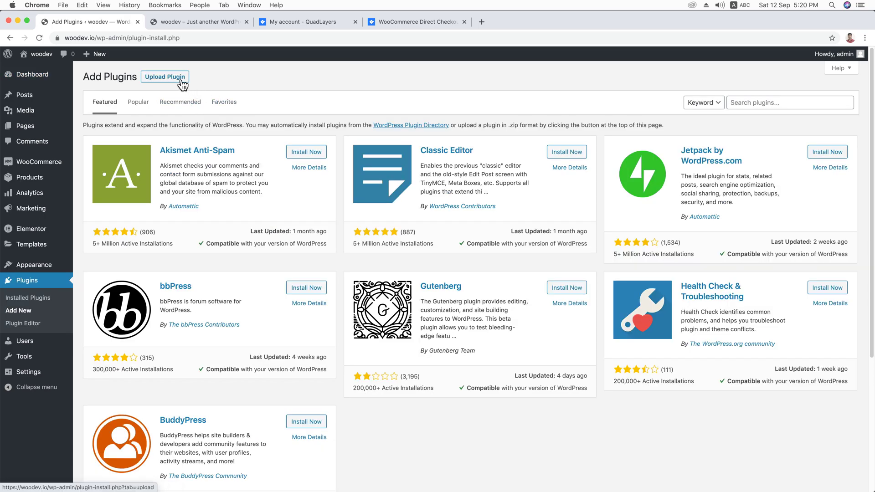
pyautogui.click(397, 22)
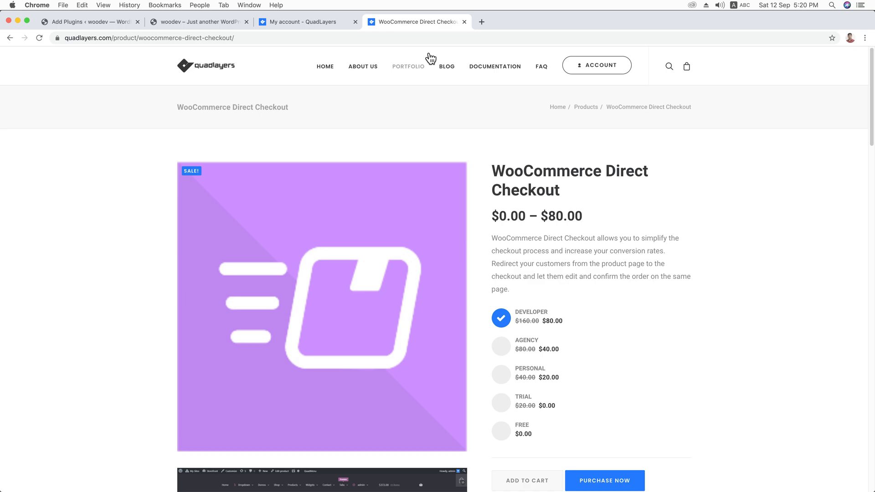
pyautogui.click(101, 23)
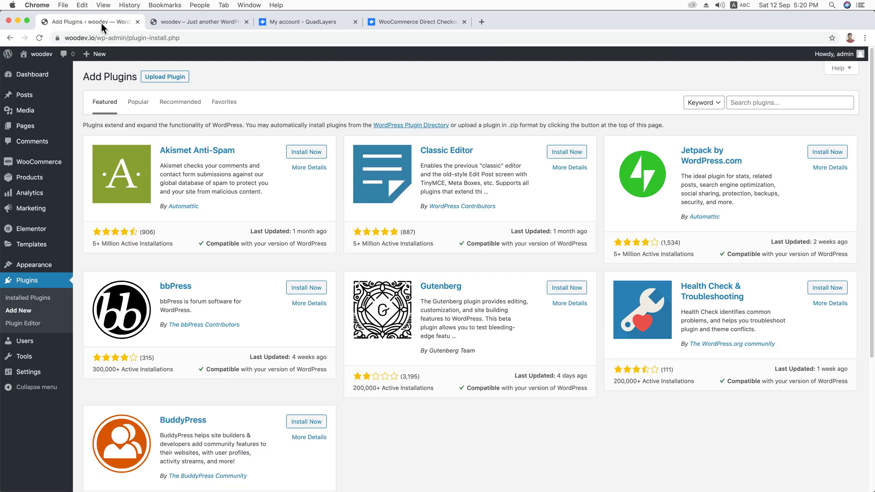
pyautogui.click(165, 77)
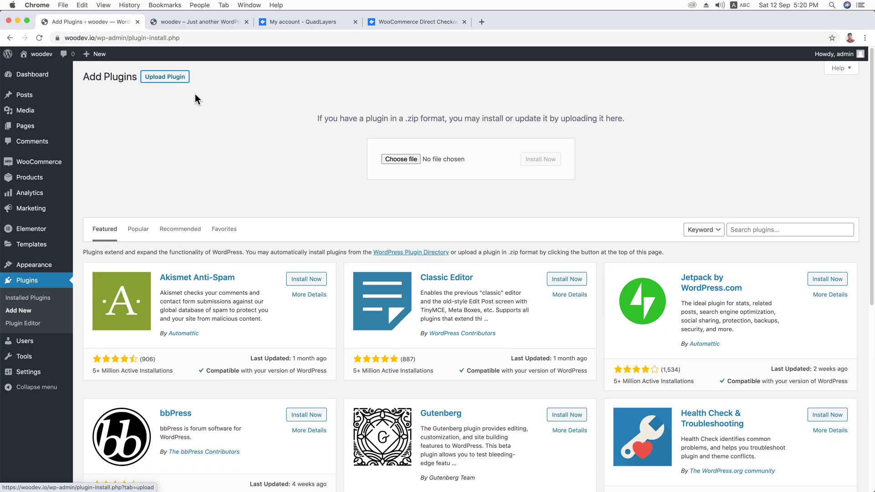
# Step: Upload woocommerce-direct-checkout-pro-1-raheqc.zip from the Themes-Plugins folder, then install and activate the plugin
pyautogui.click(401, 159)
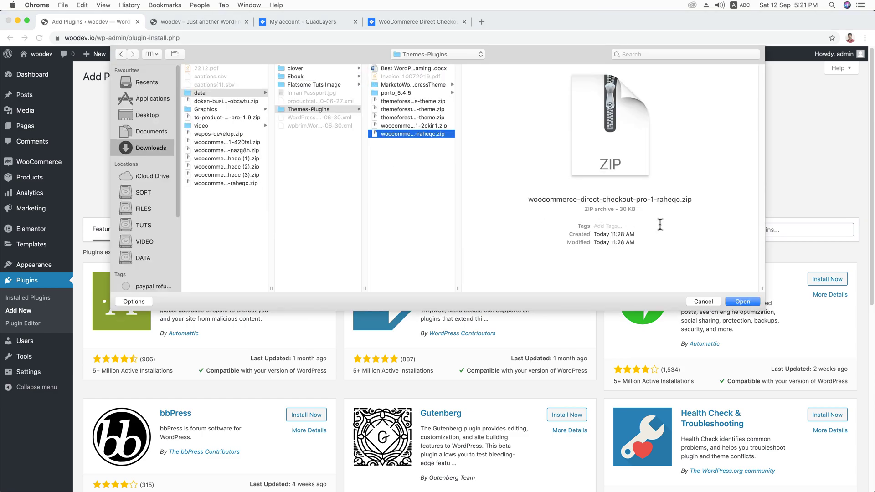
pyautogui.click(742, 301)
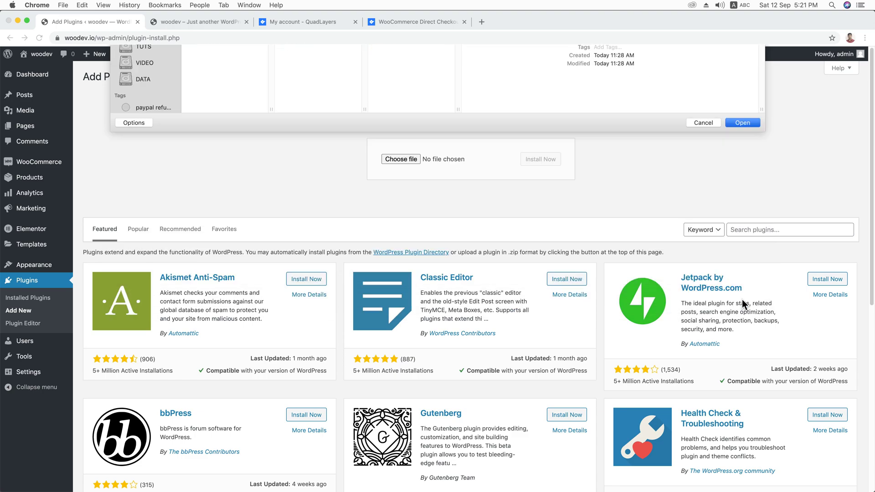
pyautogui.click(541, 159)
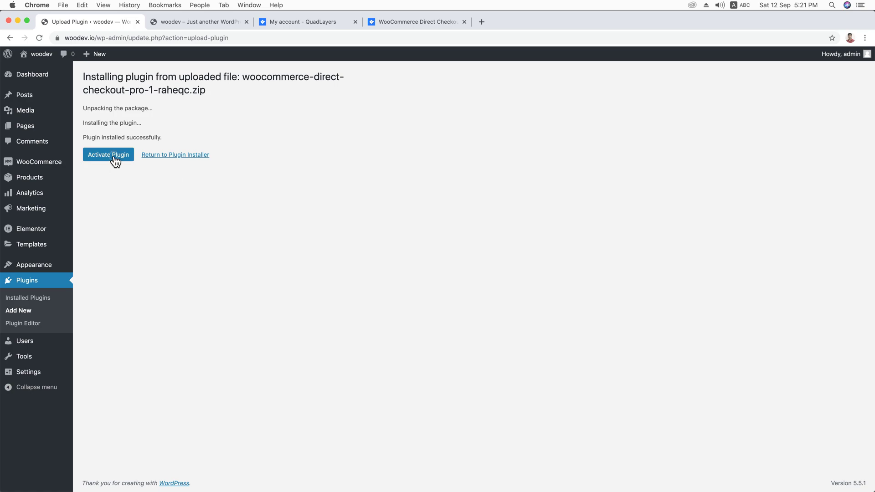
pyautogui.click(114, 160)
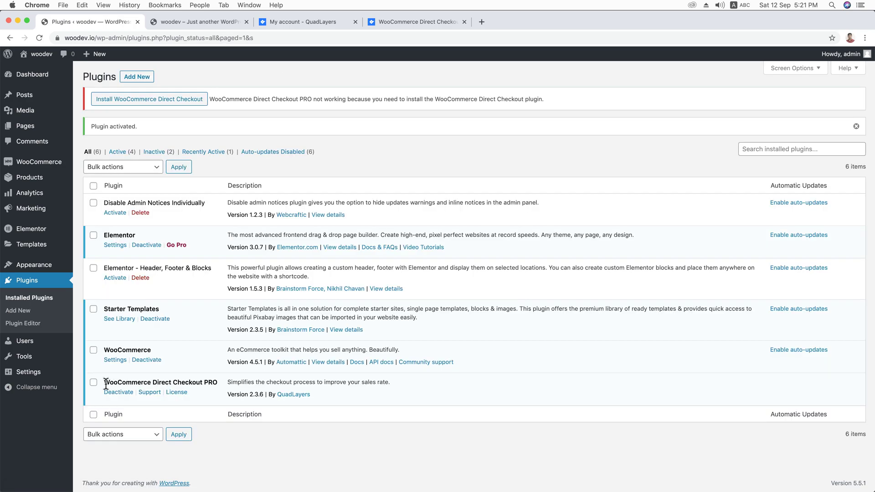
# Step: Install and activate the free WooCommerce Direct Checkout plugin that the PRO version requires
pyautogui.moveTo(104, 384); pyautogui.dragTo(217, 387)
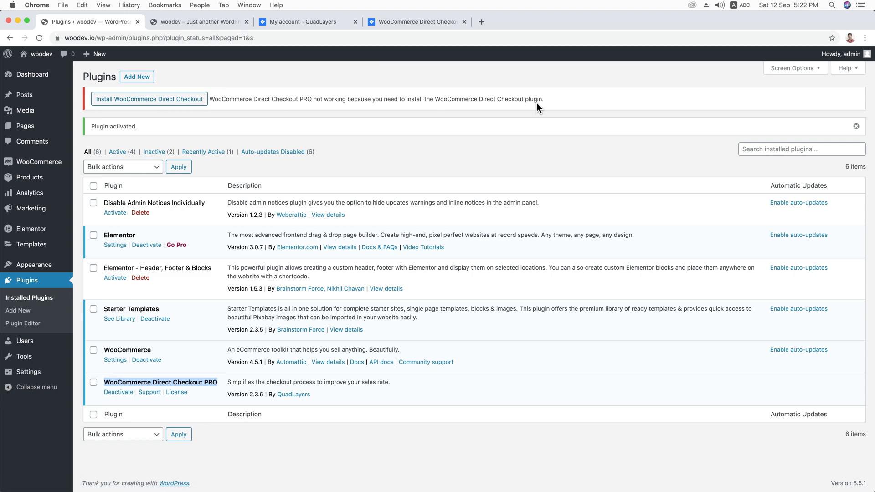
pyautogui.click(181, 103)
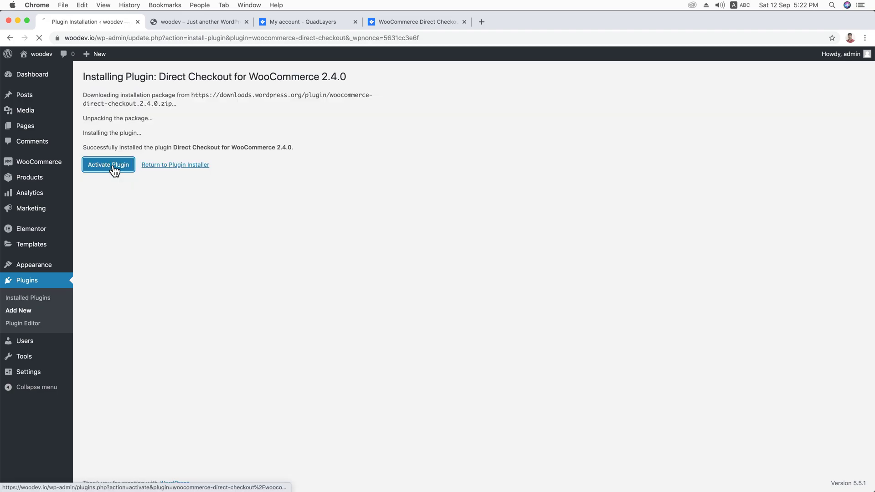
pyautogui.click(114, 168)
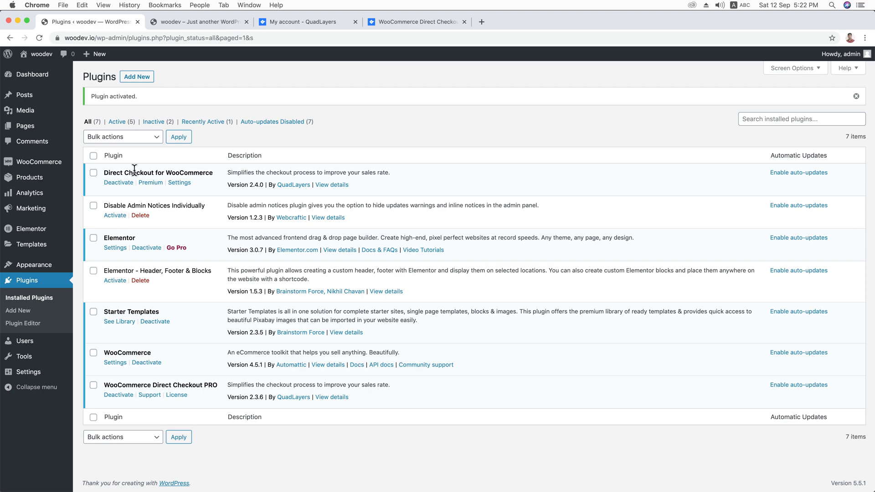
pyautogui.moveTo(111, 173); pyautogui.dragTo(212, 173)
pyautogui.moveTo(106, 383); pyautogui.dragTo(218, 387)
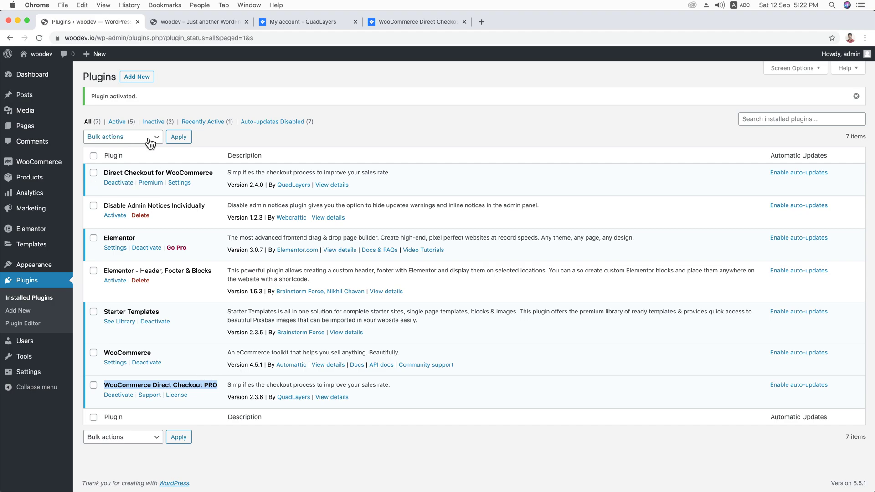
pyautogui.click(200, 184)
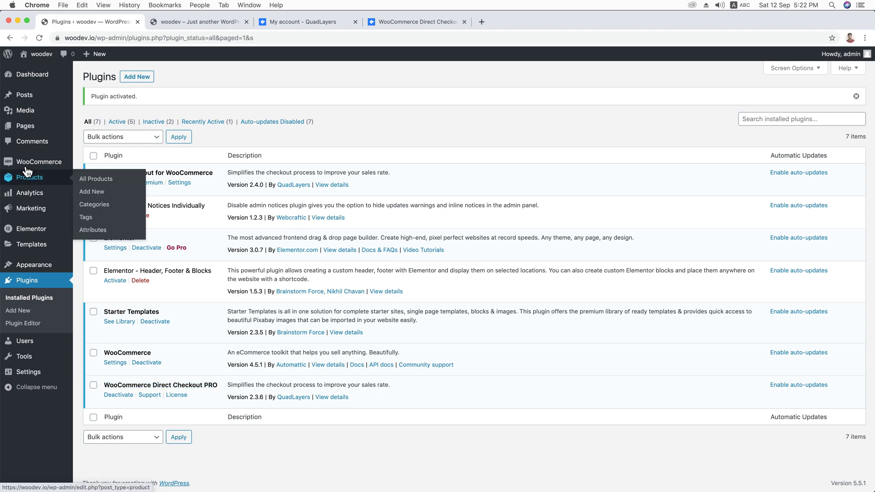
# Step: Open WooCommerce's Direct Checkout settings and go through the Archives and Checkout sections to the License section
pyautogui.moveTo(28, 166)
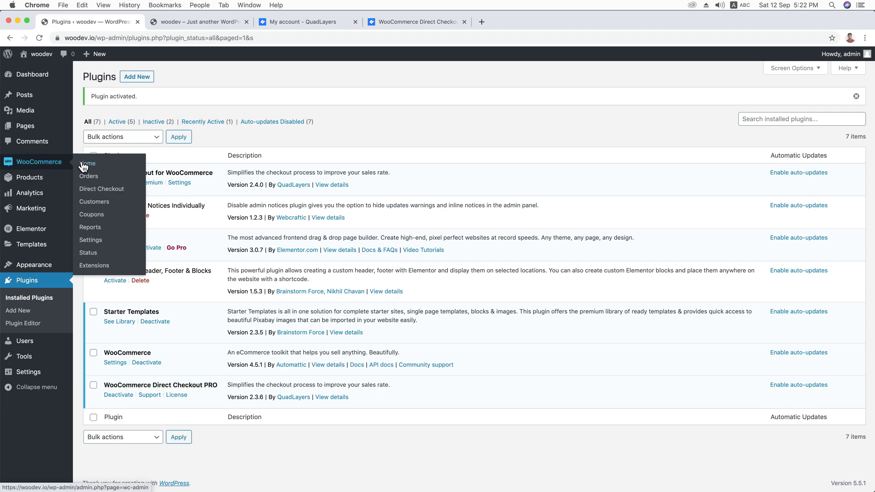
pyautogui.click(100, 194)
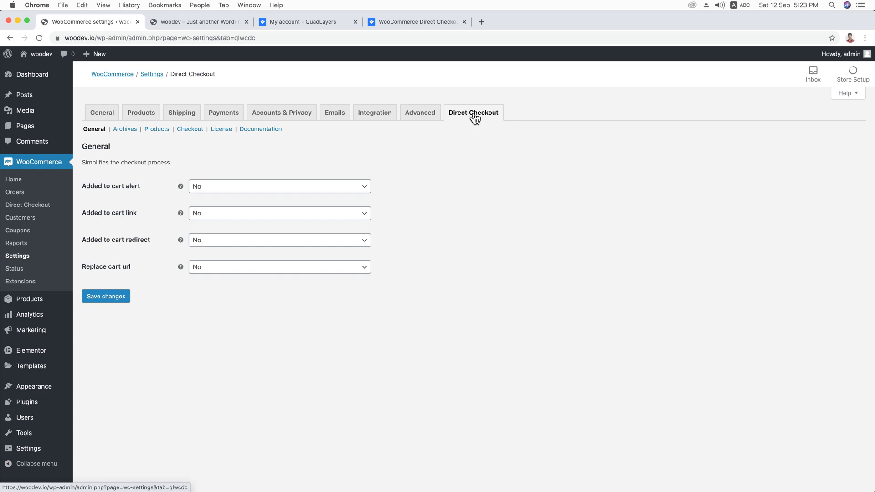
pyautogui.click(127, 128)
pyautogui.press('Return')
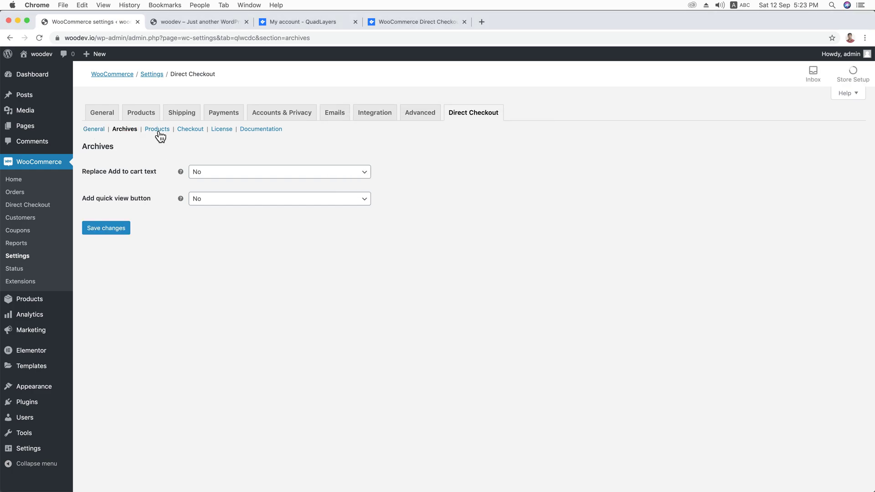
pyautogui.click(189, 128)
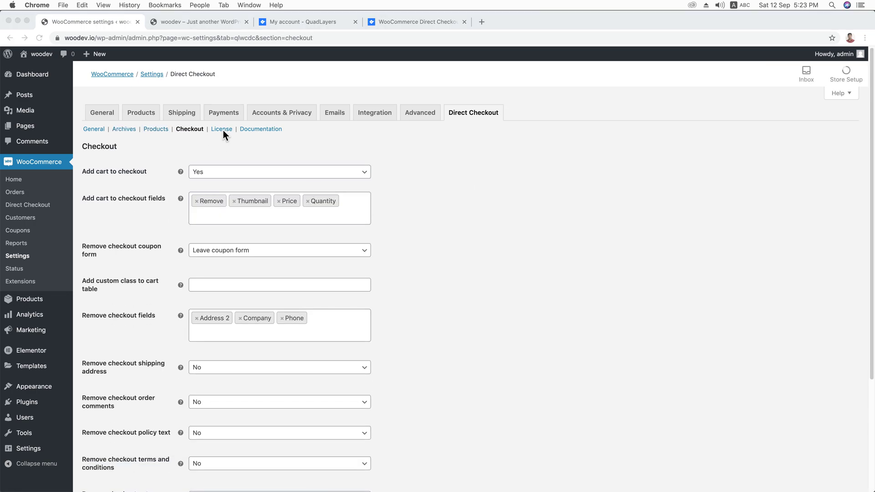
pyautogui.click(221, 132)
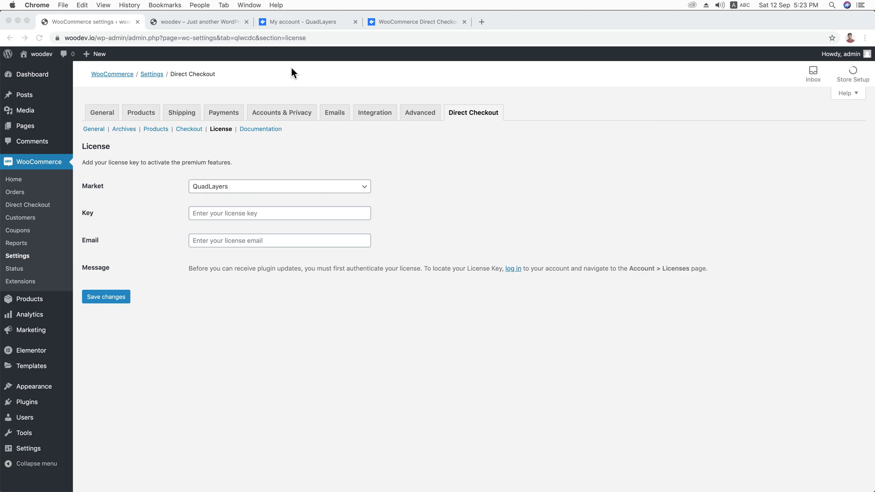
# Step: Copy the license key of WooCommerce Direct Checkout - Personal from the QuadLayers account's licenses page
pyautogui.click(320, 21)
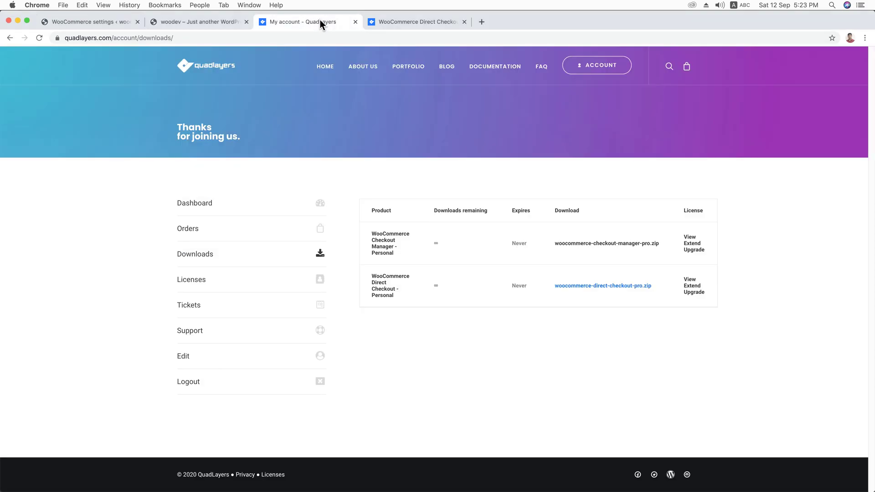
pyautogui.click(198, 282)
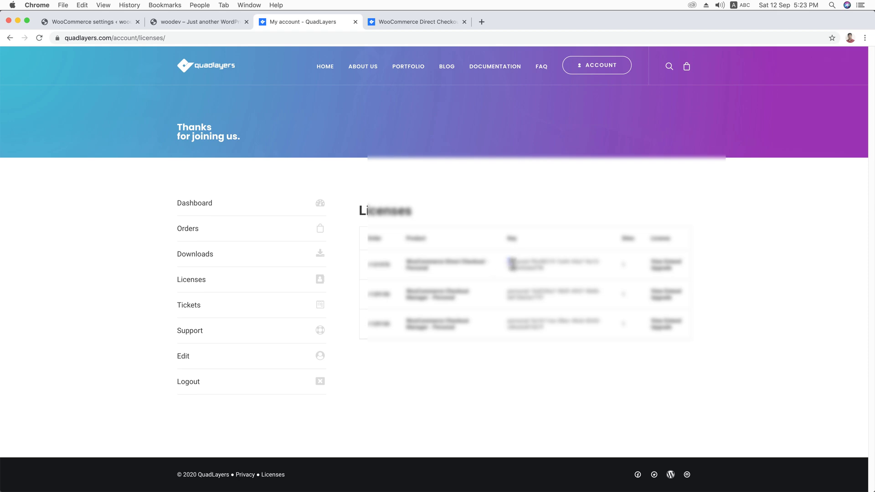
pyautogui.tripleClick(509, 261)
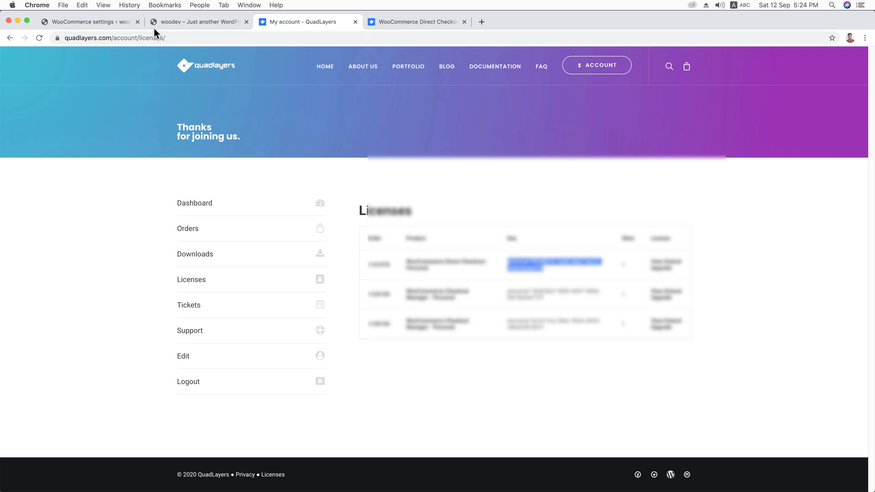
# Step: Save the Direct Checkout license with the copied license key and the license email, declining to store the password in the browser
pyautogui.click(109, 21)
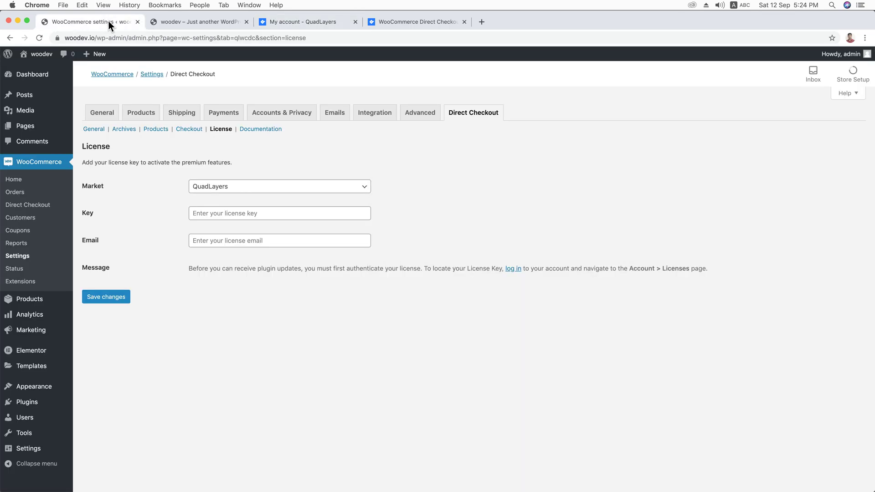
pyautogui.click(215, 215)
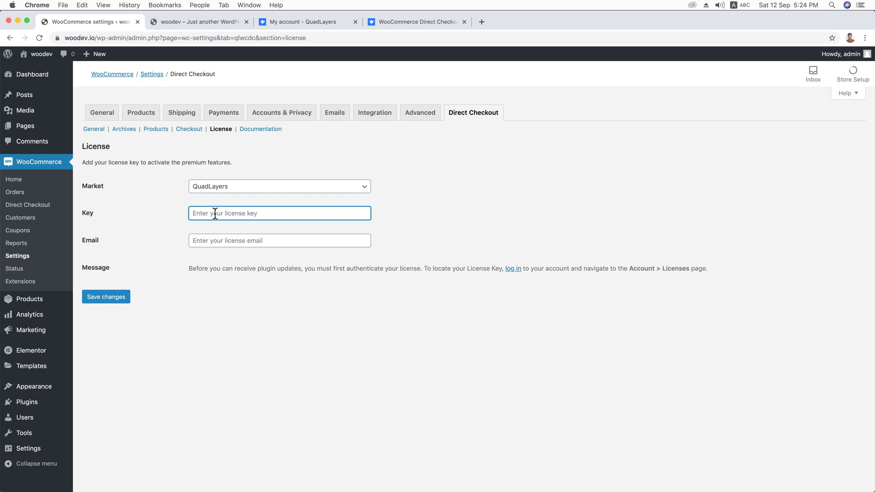
pyautogui.press('super+v')
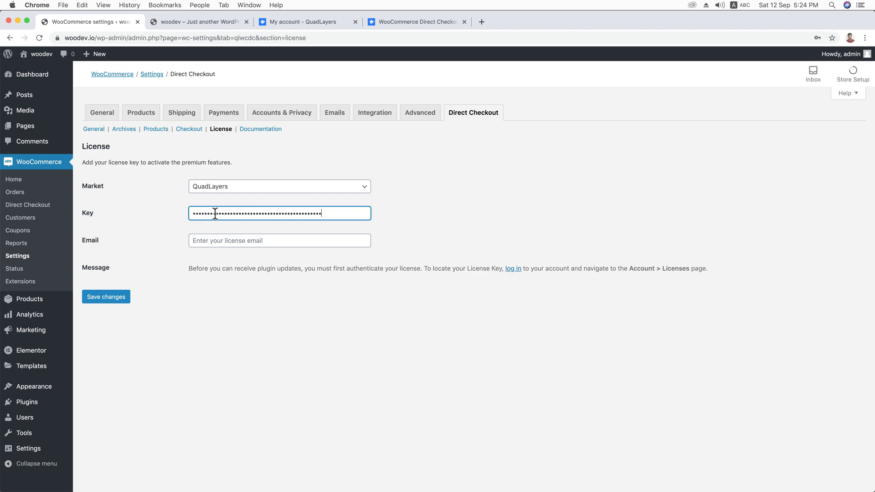
pyautogui.click(217, 240)
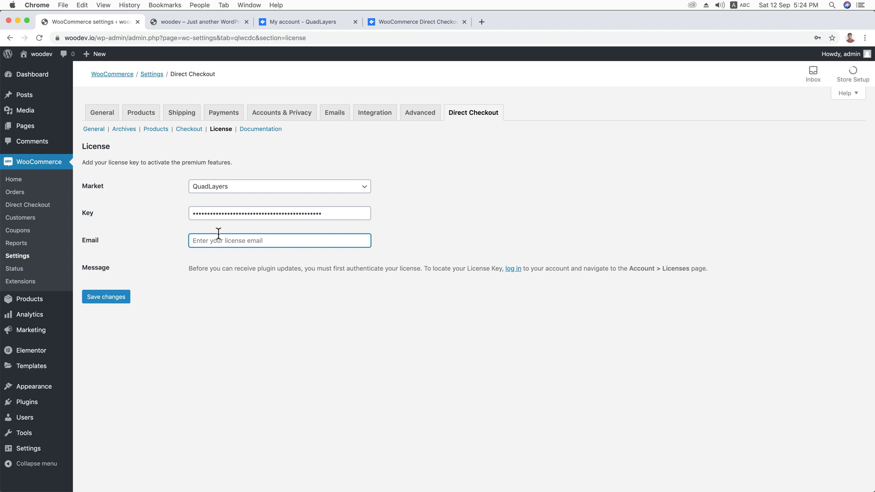
pyautogui.write('•••••')
pyautogui.press('Return')
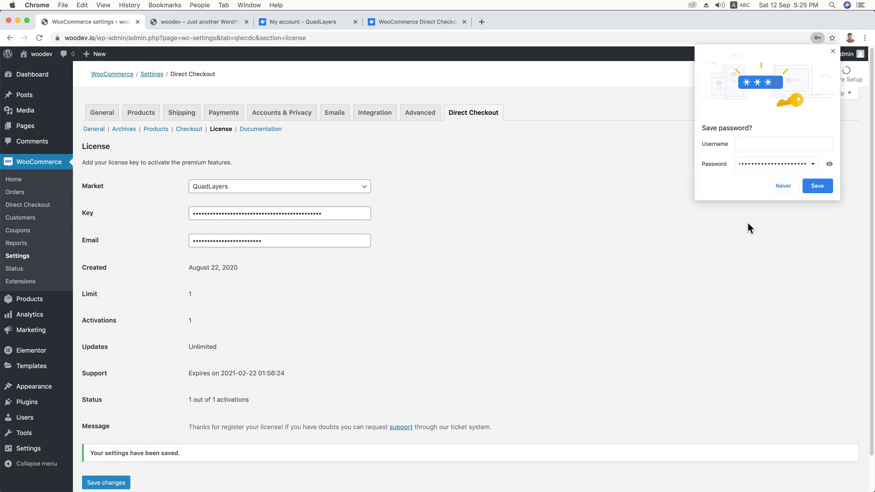
pyautogui.click(784, 186)
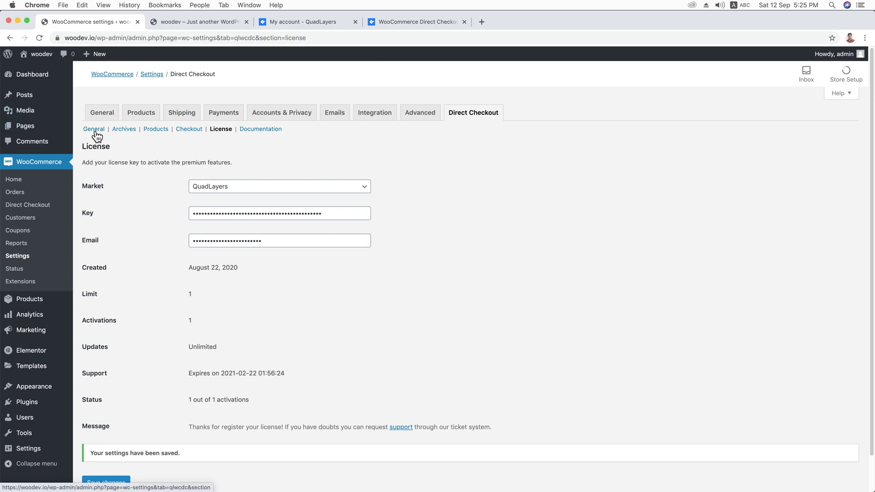
# Step: Open the DNK Yellow Shoes product from the storefront's Featured Products in a new browser tab and view it
pyautogui.hotkey('ctrl', 'Tab')
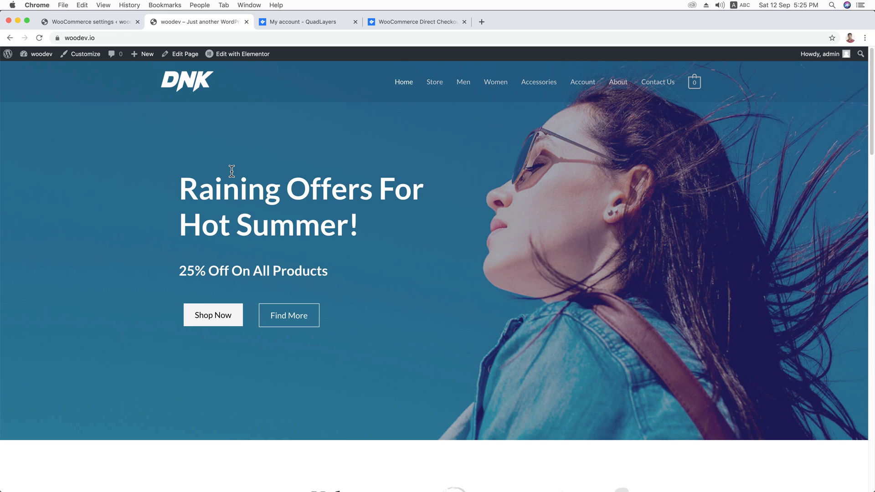
pyautogui.scroll(-15, 231, 171)
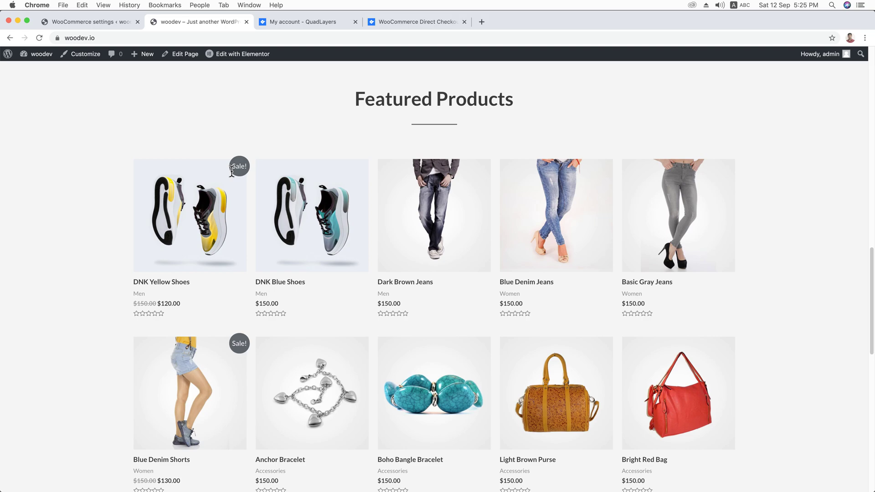
pyautogui.click(173, 282)
pyautogui.rightClick(173, 284)
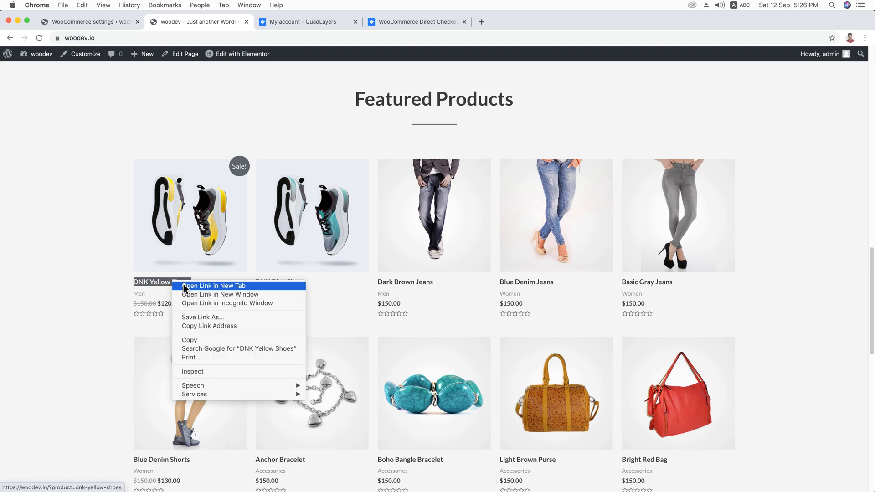
pyautogui.click(183, 286)
pyautogui.click(298, 19)
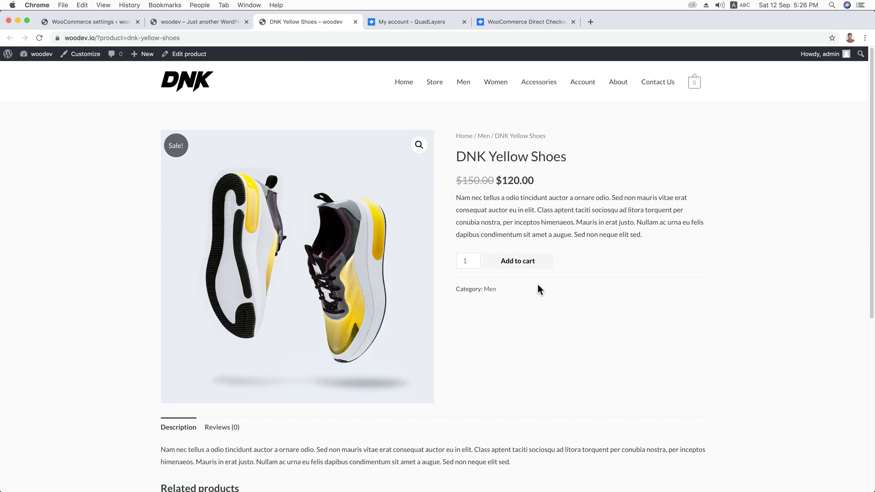
# Step: Take one DNK Yellow Shoes through the cart to the checkout page and remove it from the order there
pyautogui.click(519, 263)
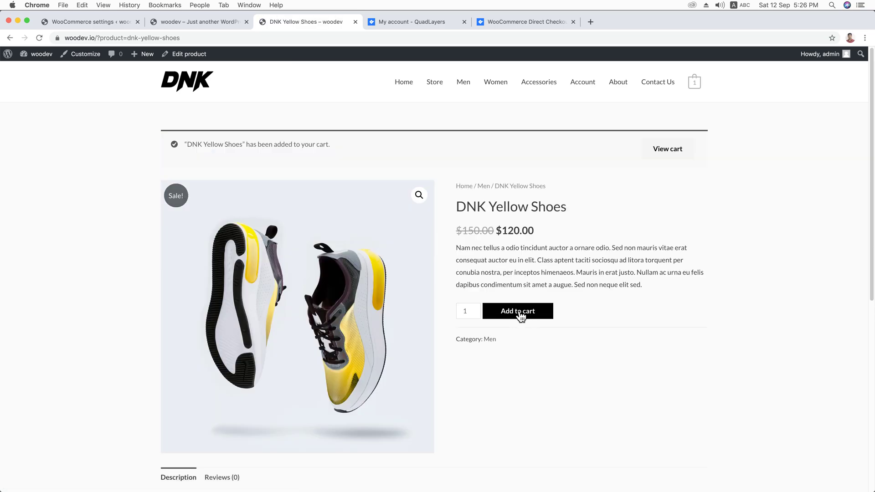
pyautogui.click(668, 154)
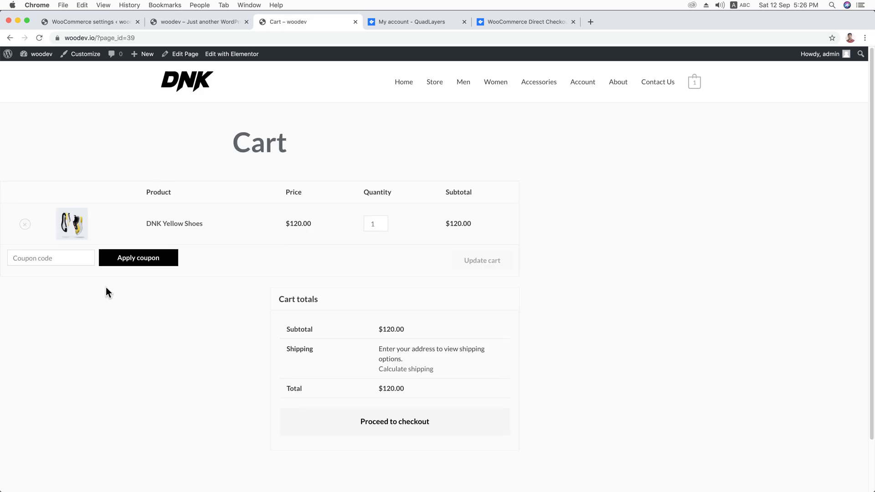
pyautogui.click(392, 424)
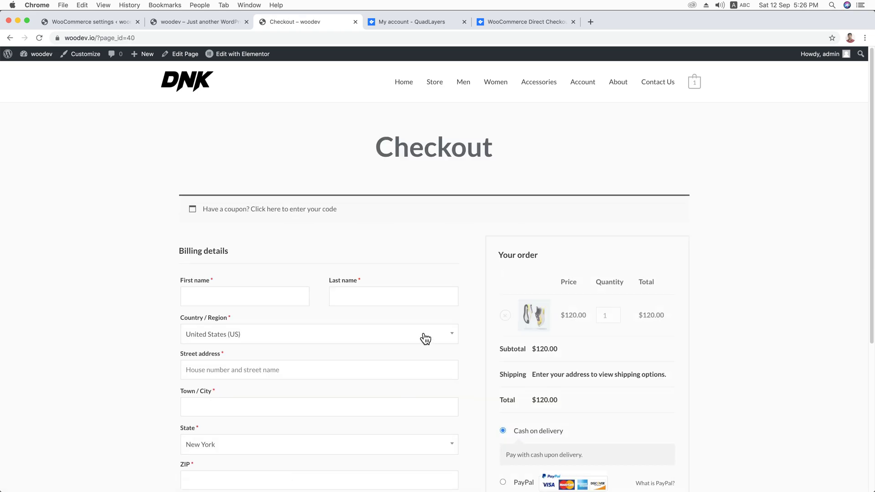
pyautogui.scroll(-3, 425, 338)
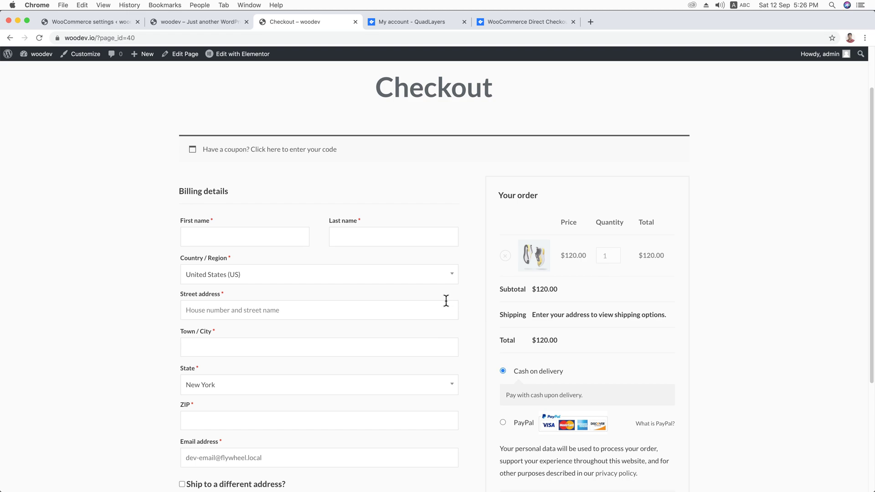
pyautogui.scroll(3, 482, 306)
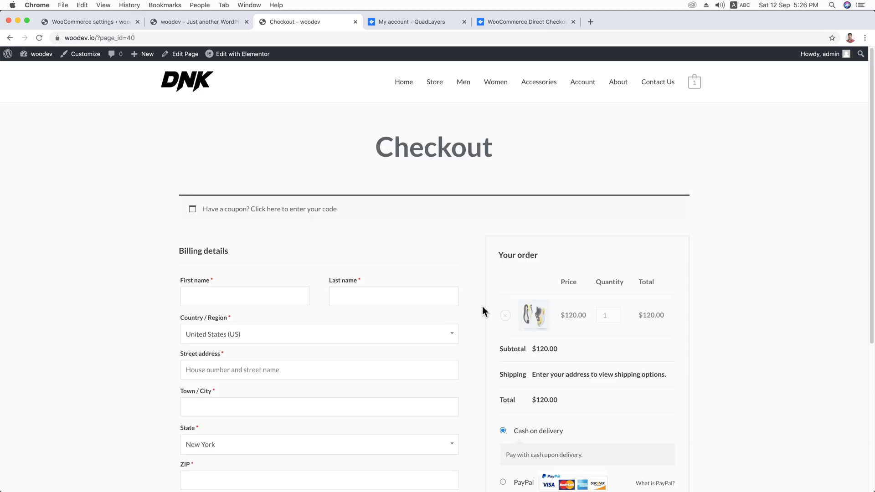
pyautogui.click(506, 315)
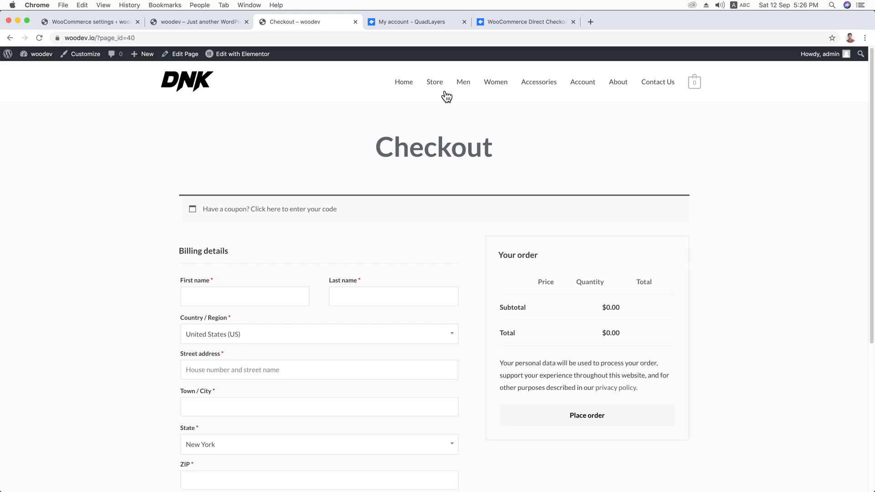
# Step: Return to the store's home page and open the DNK Blue Shoes product from Featured Products
pyautogui.click(403, 88)
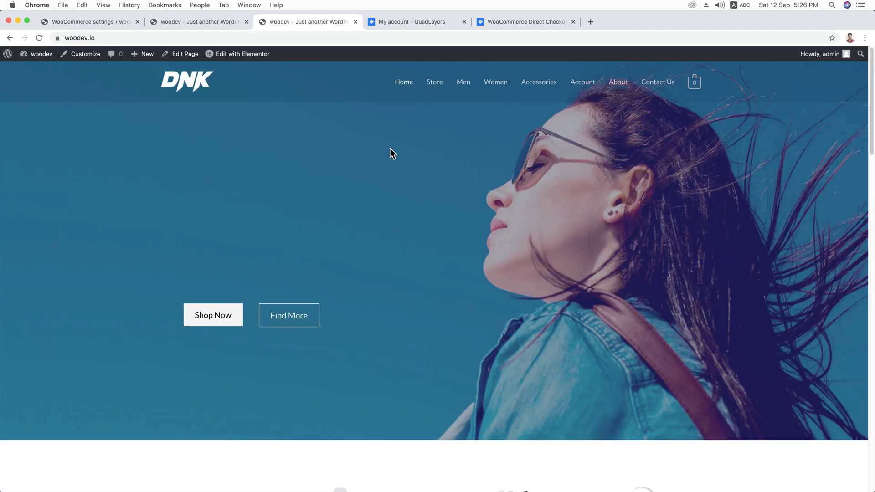
pyautogui.scroll(-15, 390, 148)
pyautogui.scroll(7, 356, 182)
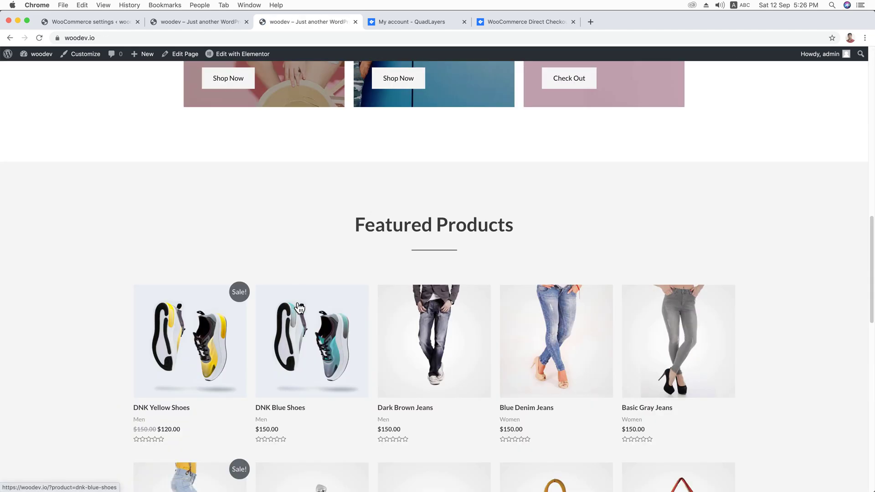
pyautogui.scroll(-2, 300, 305)
pyautogui.click(292, 330)
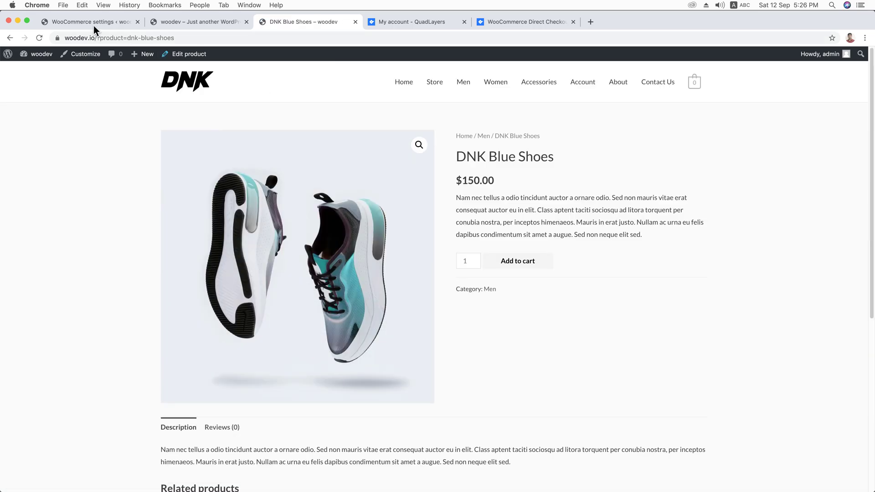
# Step: In the Direct Checkout general settings, set Added to cart alert to Yes and save the changes
pyautogui.click(92, 20)
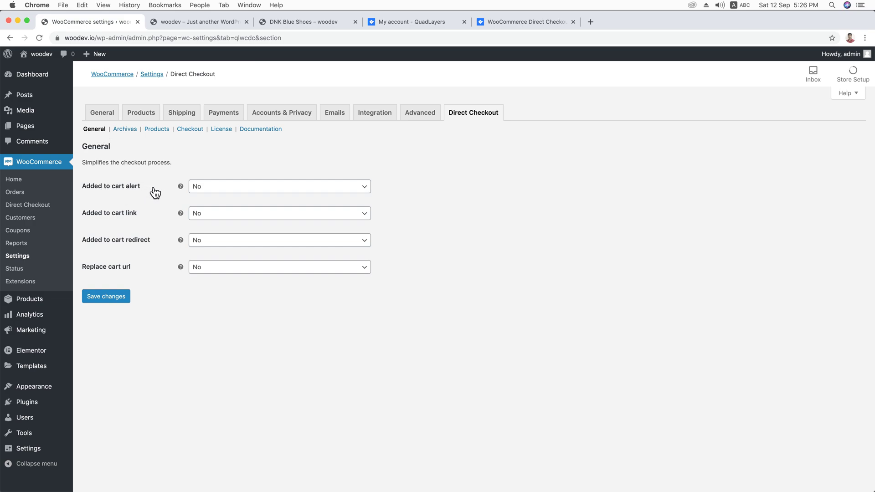
pyautogui.moveTo(182, 187)
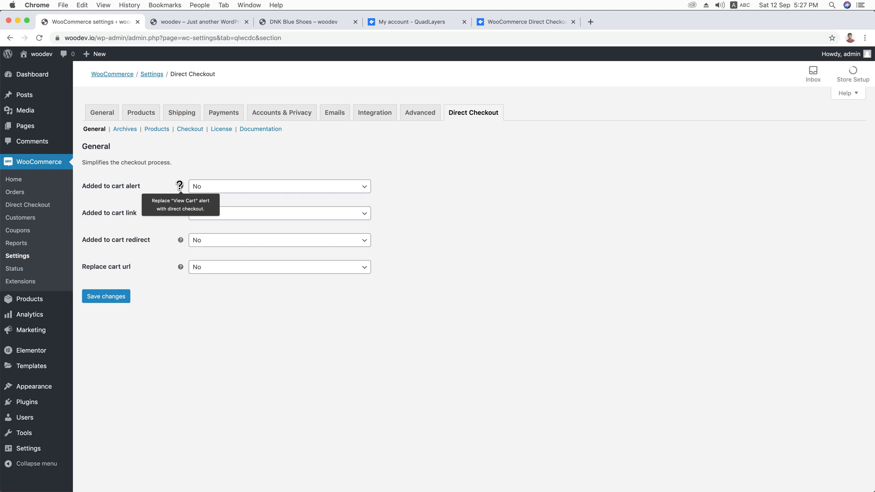
pyautogui.press('super+3')
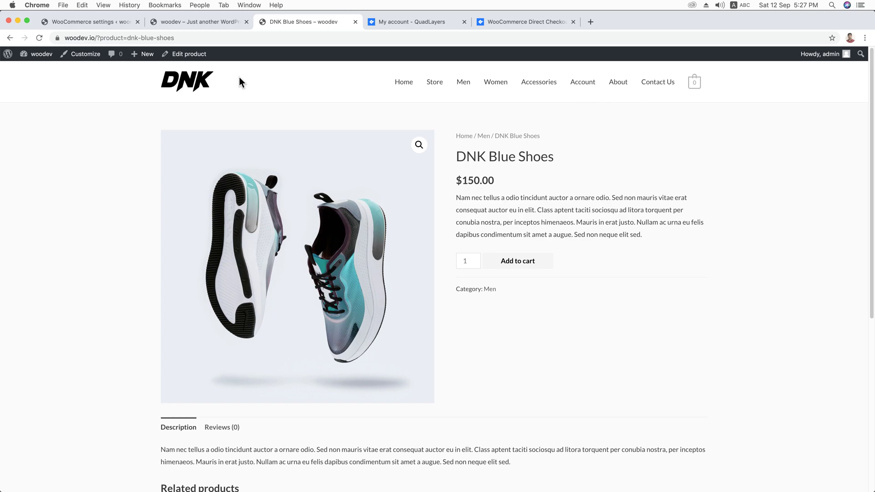
pyautogui.click(120, 22)
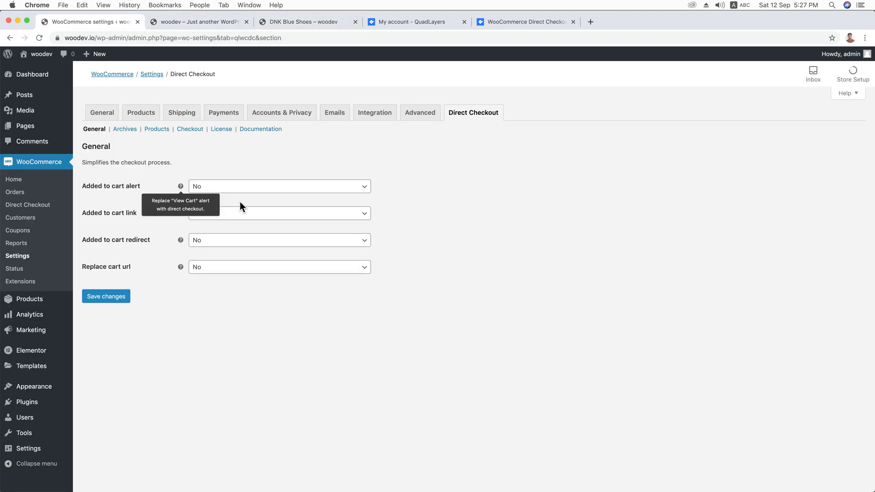
pyautogui.click(280, 188)
pyautogui.click(253, 210)
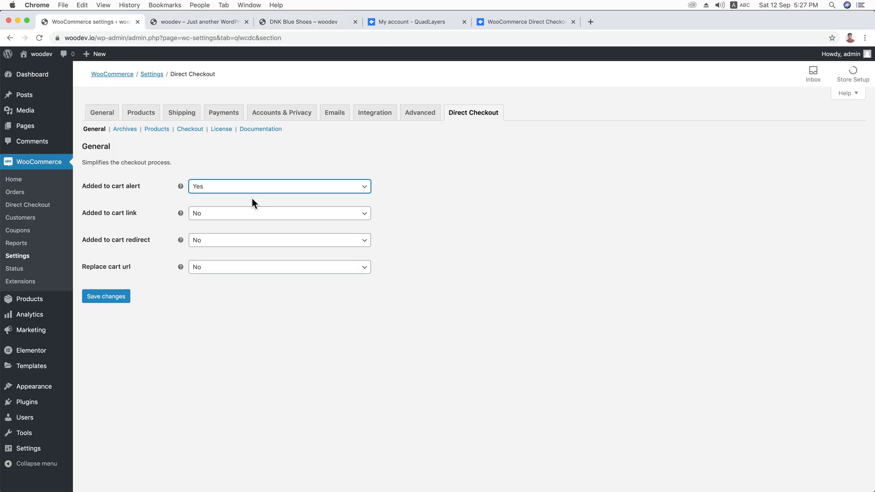
pyautogui.click(108, 299)
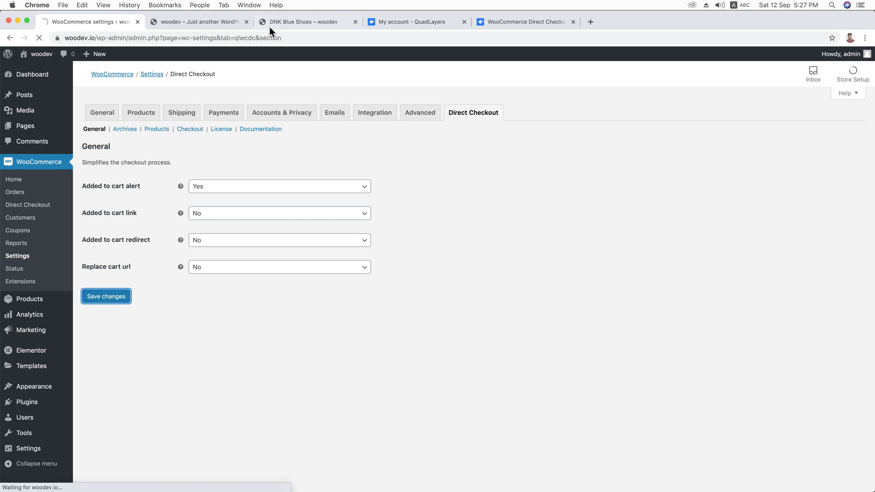
# Step: Reload the DNK Blue Shoes page, add the product to the cart and open the alert's Checkout link in a new browser tab
pyautogui.click(289, 21)
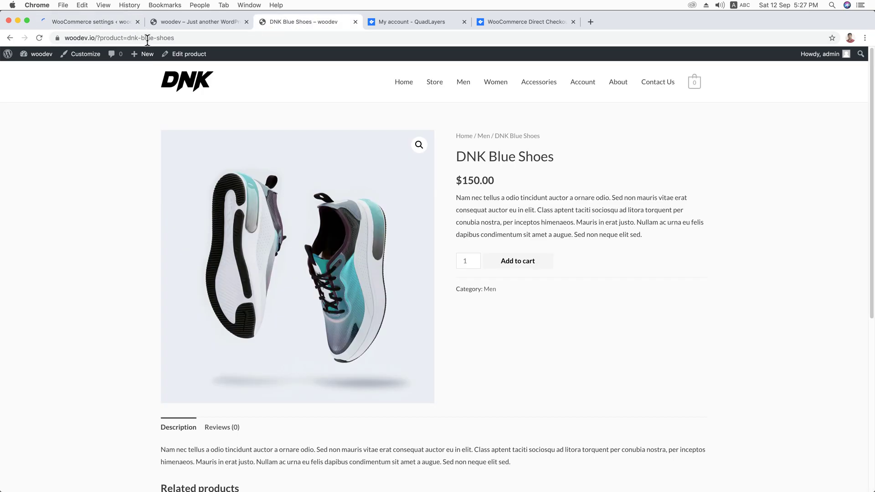
pyautogui.click(41, 37)
pyautogui.click(518, 263)
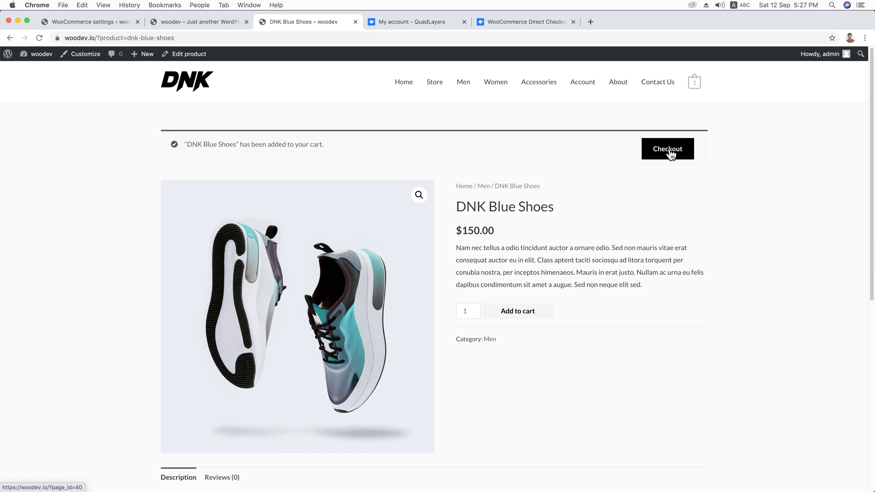
pyautogui.rightClick(670, 151)
pyautogui.click(679, 151)
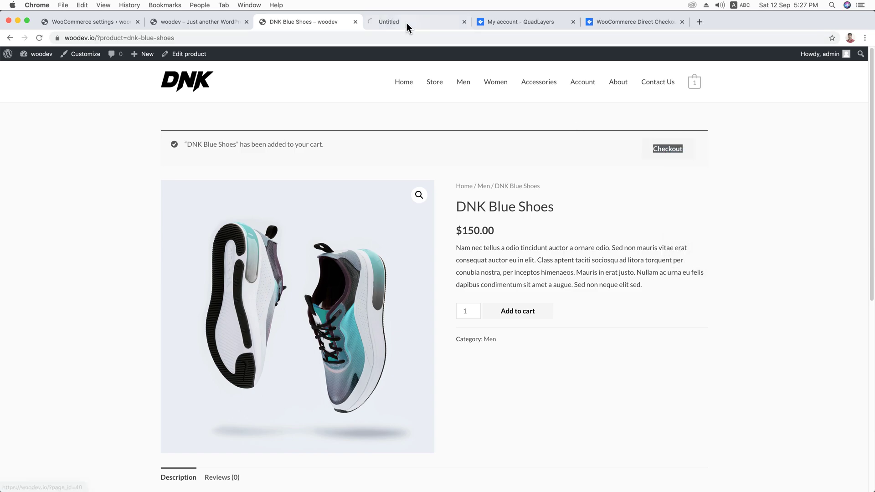
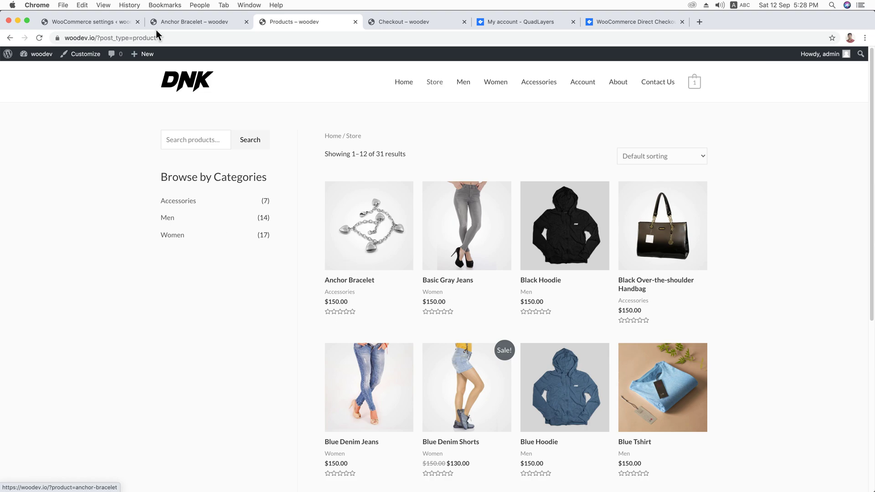
# Step: Open the WordPress themes page in a new browser tab and activate the OceanWP theme
pyautogui.click(114, 21)
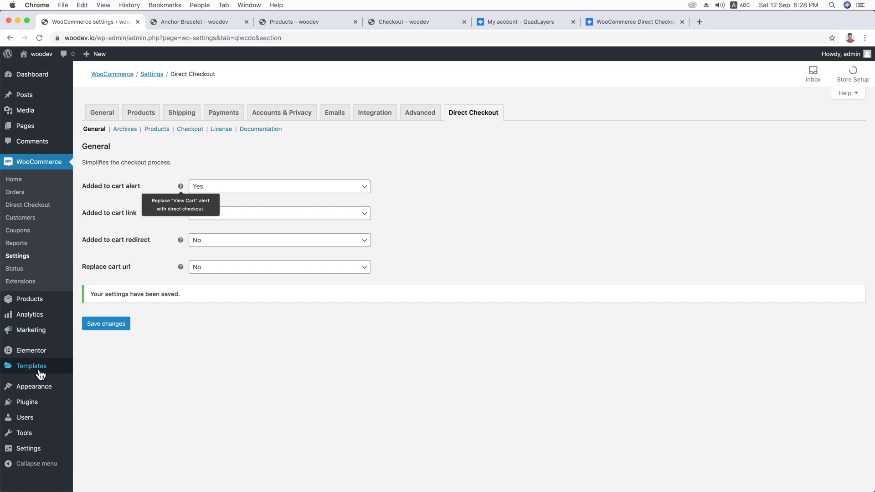
pyautogui.moveTo(34, 386)
pyautogui.rightClick(98, 370)
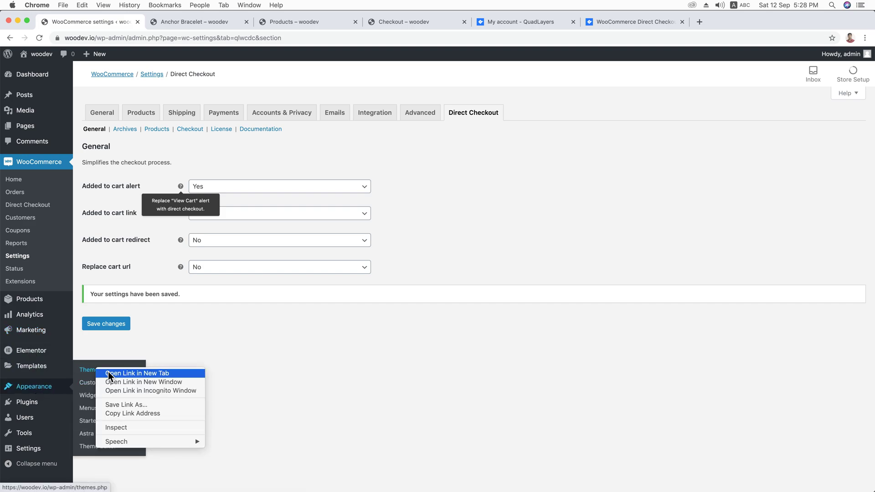
pyautogui.click(109, 373)
pyautogui.click(206, 20)
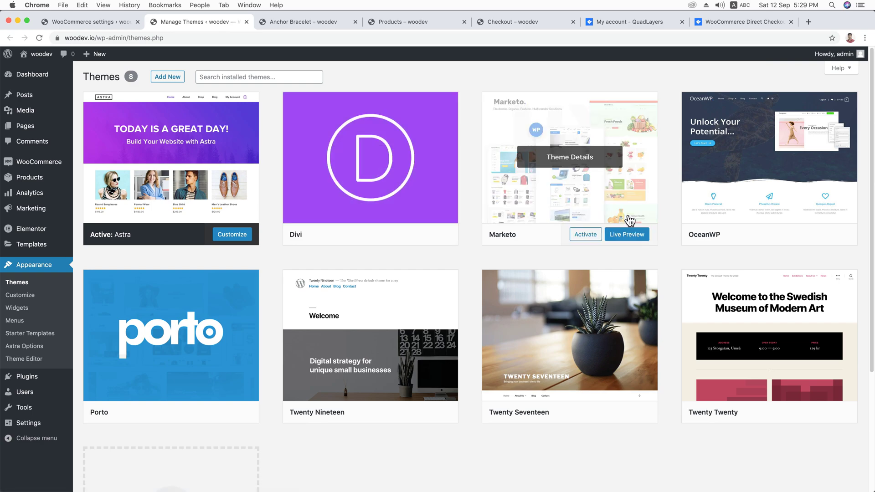
pyautogui.moveTo(726, 236)
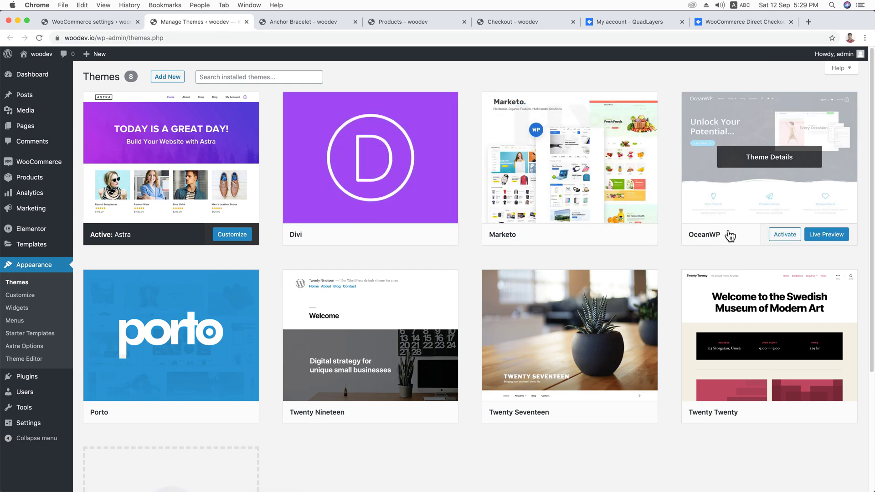
pyautogui.click(784, 236)
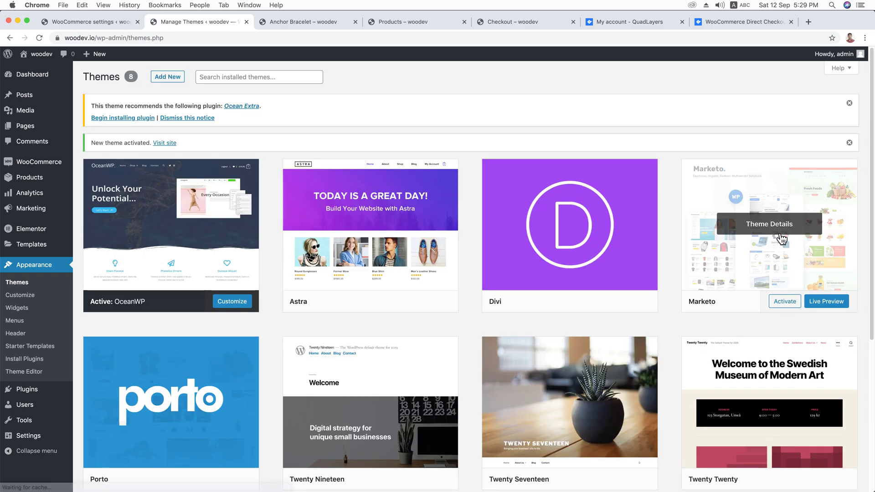
# Step: Reload the store's Products page, add the Anchor Bracelet to the cart from the listing and view the cart
pyautogui.click(429, 21)
pyautogui.click(40, 38)
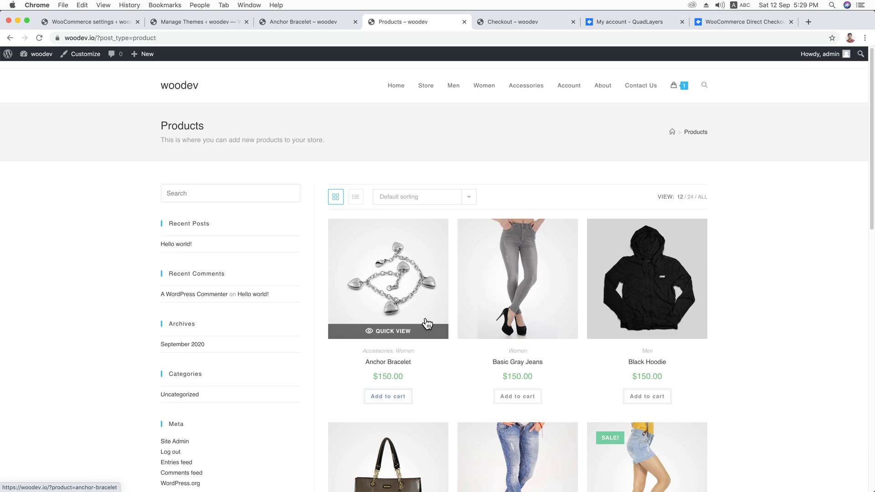
pyautogui.scroll(-3, 425, 317)
pyautogui.scroll(-2, 426, 318)
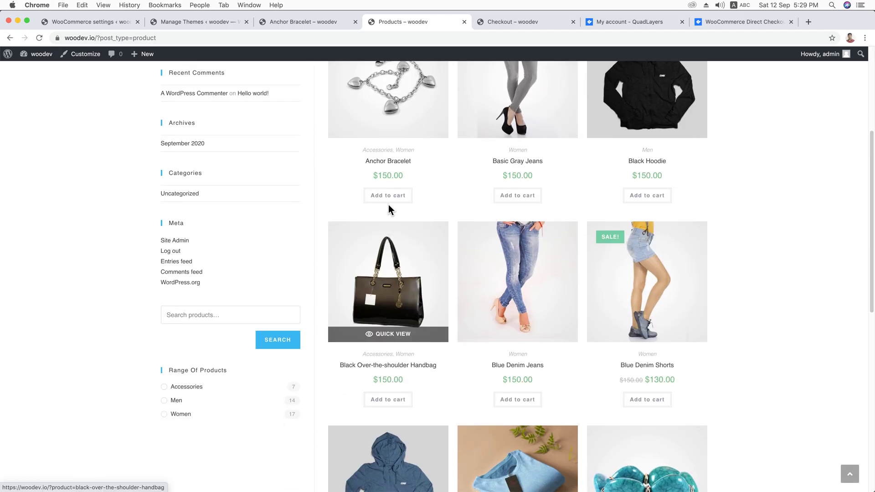
pyautogui.click(389, 195)
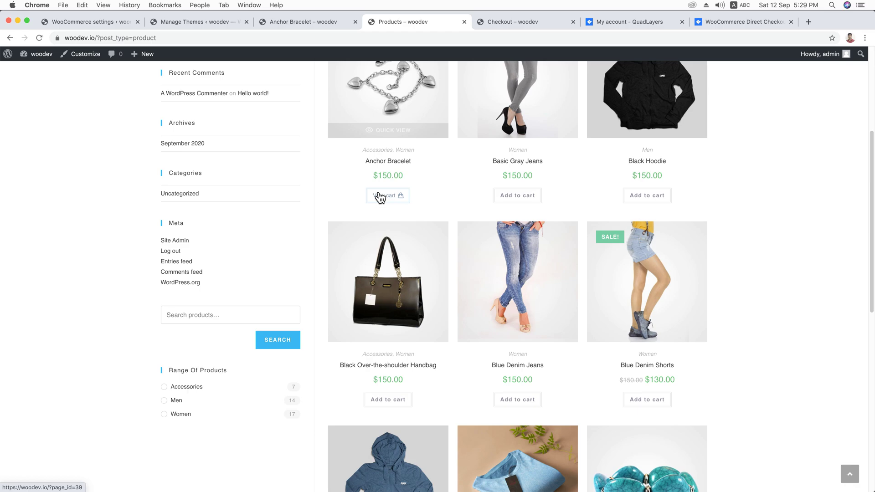
pyautogui.click(389, 196)
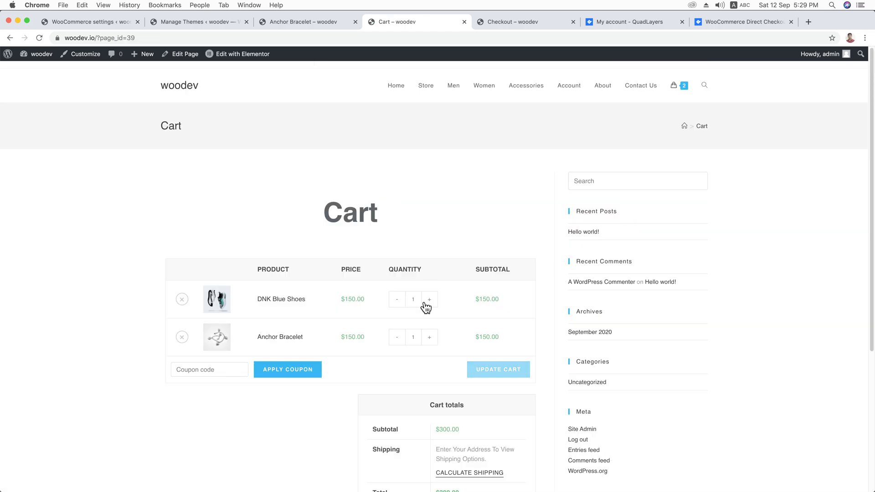
# Step: Enable Added to cart link in the Direct Checkout general settings and switch to the Anchor Bracelet product page
pyautogui.click(99, 24)
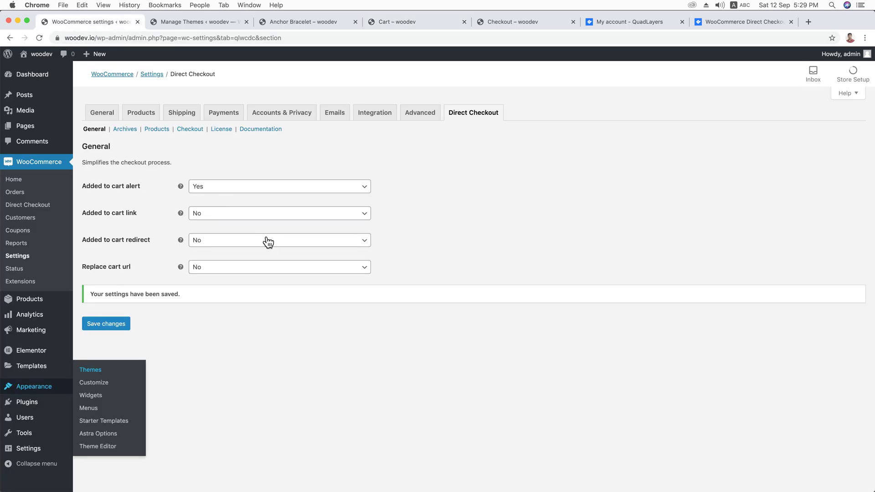
pyautogui.click(213, 218)
pyautogui.click(213, 227)
pyautogui.click(190, 23)
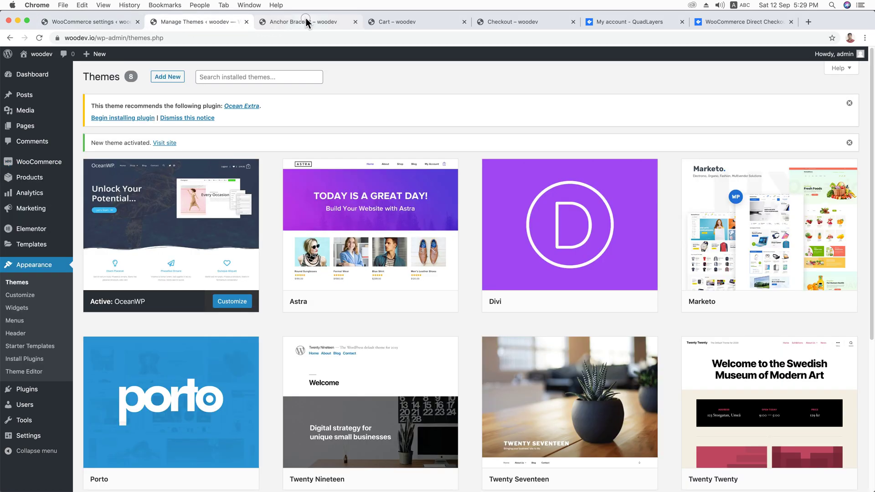
pyautogui.click(305, 21)
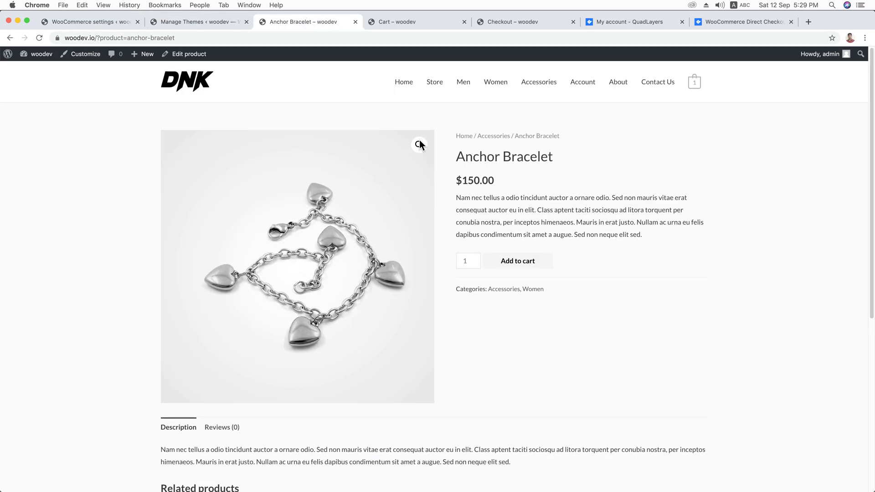
# Step: Return from the cart to the Products listing and add the Basic Gray Jeans to the cart
pyautogui.click(403, 19)
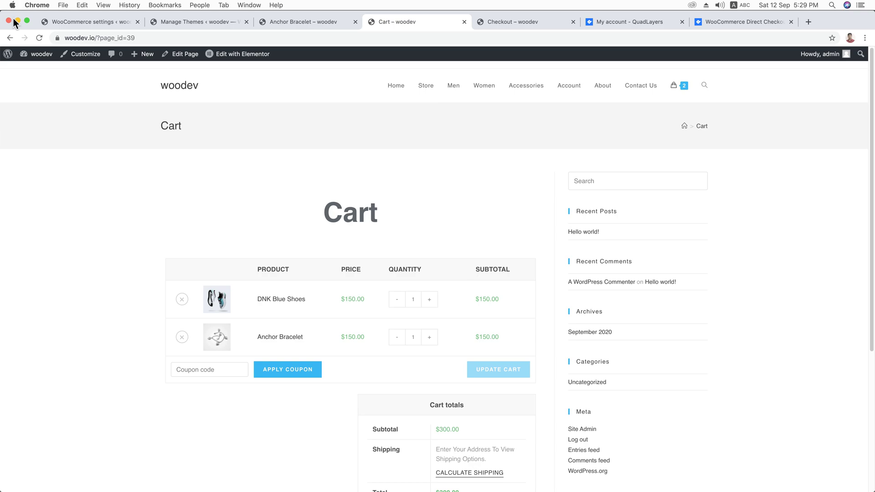
pyautogui.click(9, 38)
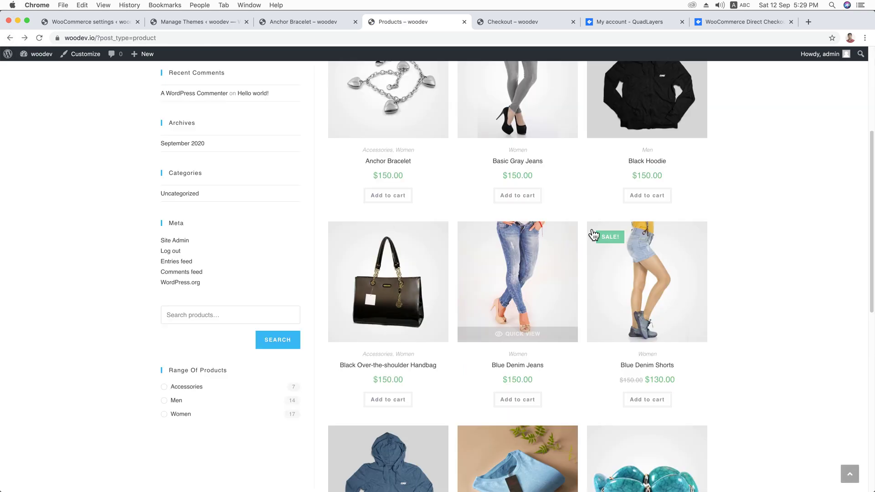
pyautogui.click(514, 200)
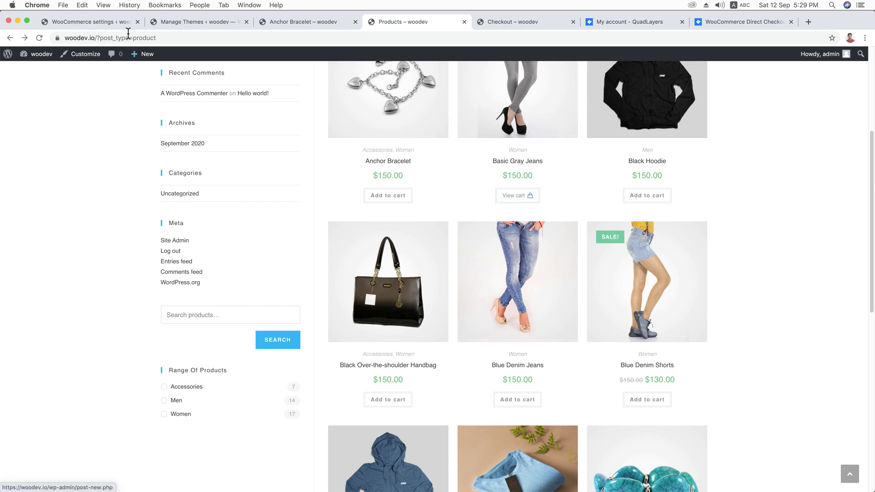
# Step: Save the Direct Checkout general settings, then reload the Products page and add the Anchor Bracelet to the cart
pyautogui.click(112, 21)
pyautogui.click(121, 323)
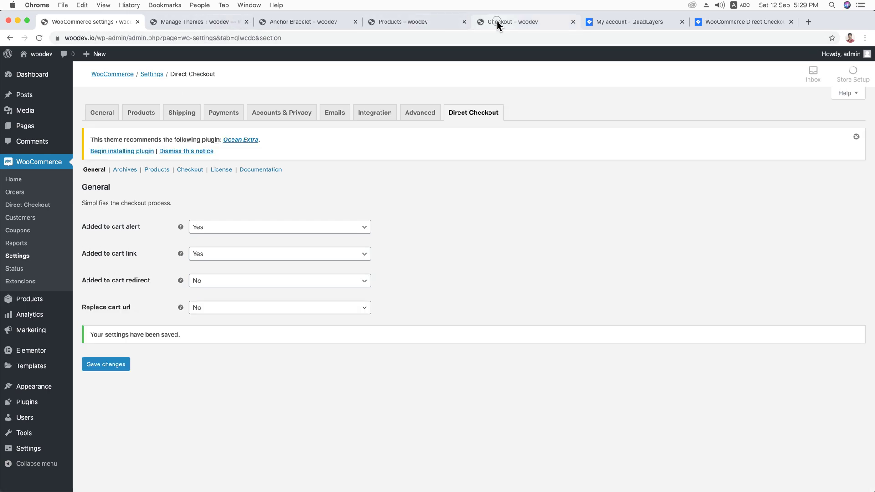
pyautogui.click(496, 21)
pyautogui.click(431, 21)
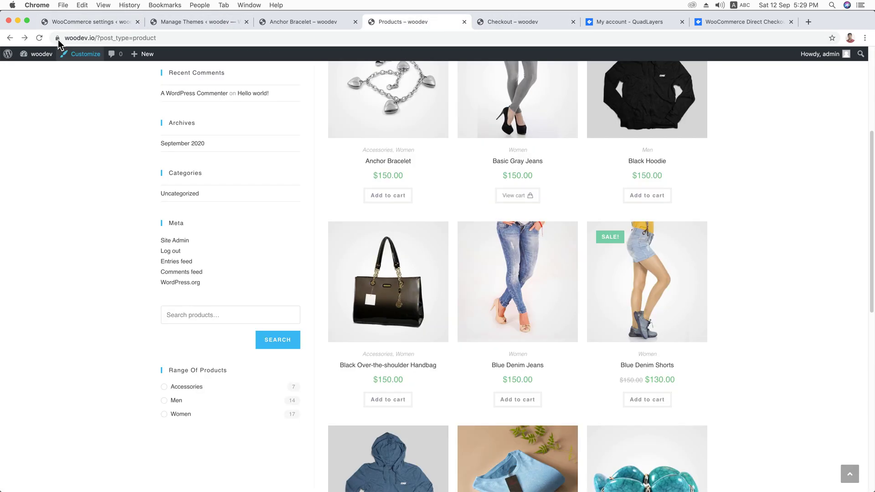
pyautogui.click(40, 38)
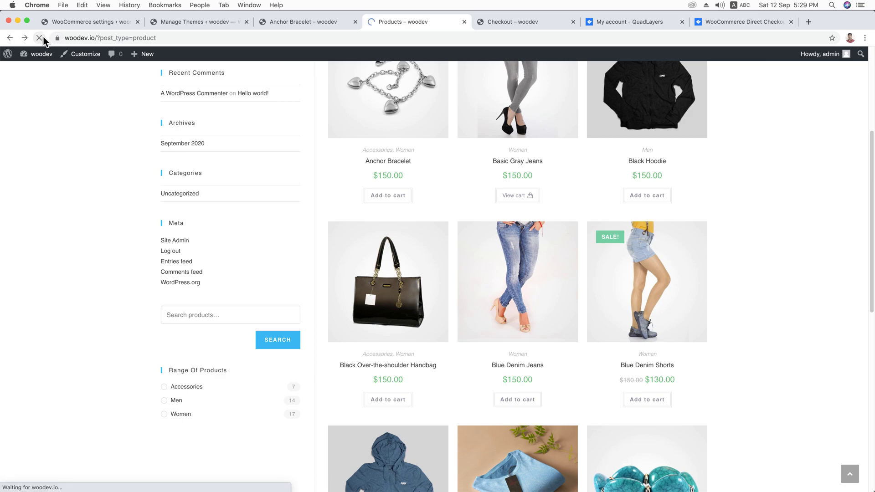
pyautogui.click(387, 199)
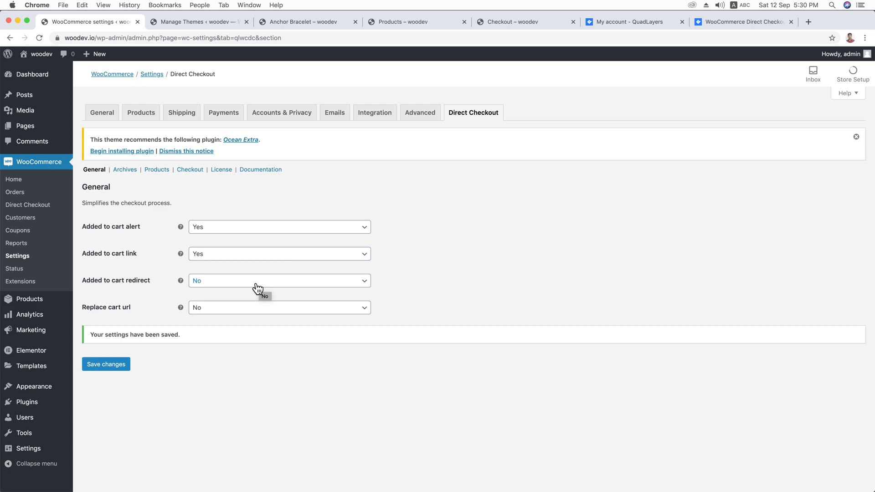
# Step: Set Added to cart redirect to Yes and check the Anchor Bracelet's Checkout link on the Products page
pyautogui.click(257, 288)
pyautogui.click(240, 307)
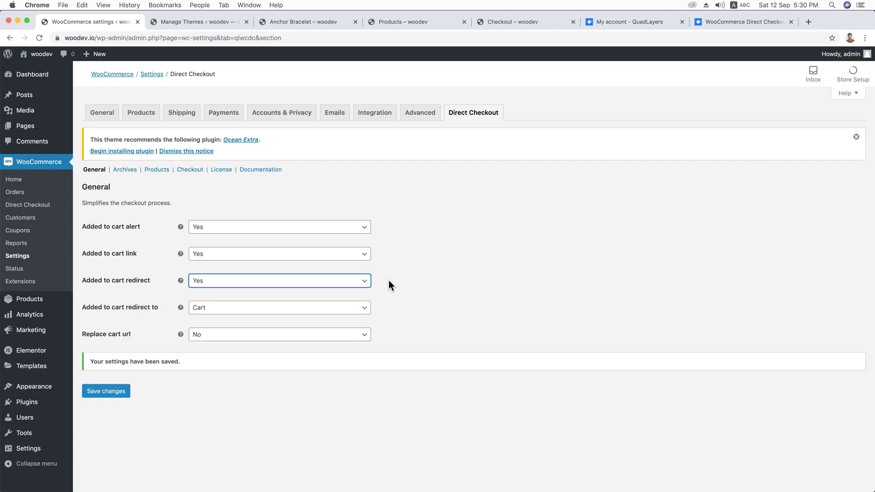
pyautogui.click(404, 283)
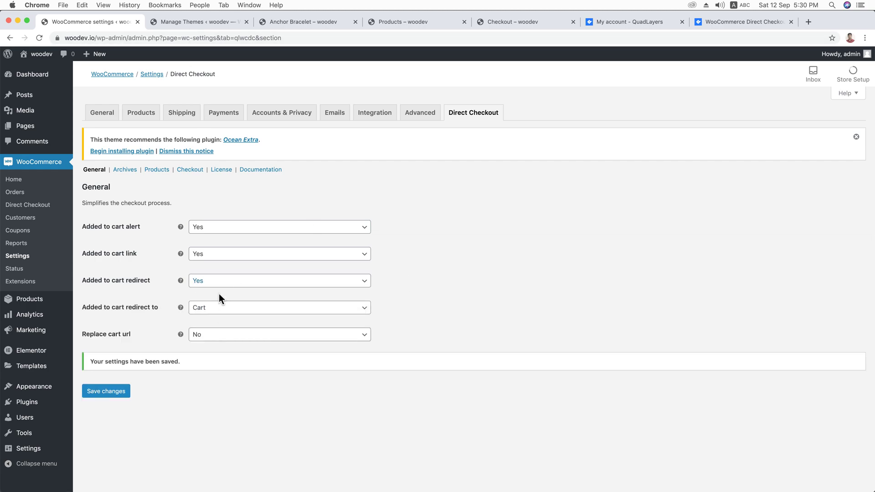
pyautogui.click(395, 20)
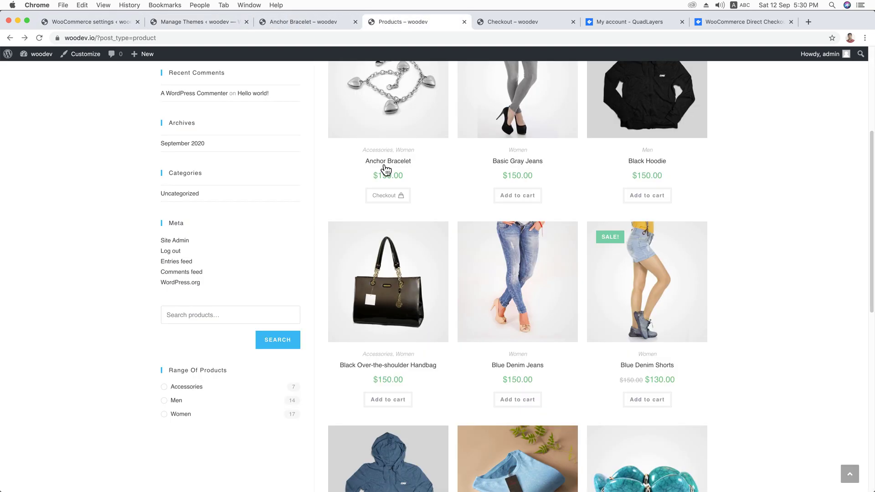
pyautogui.click(400, 198)
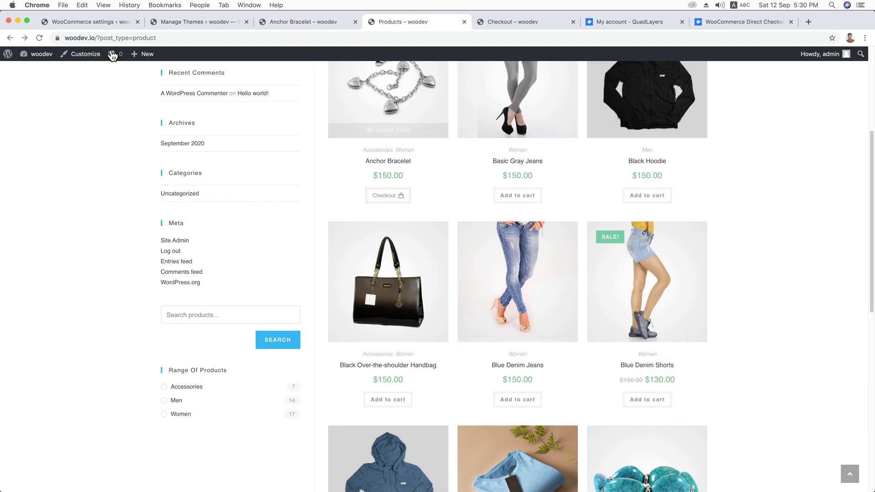
pyautogui.click(105, 22)
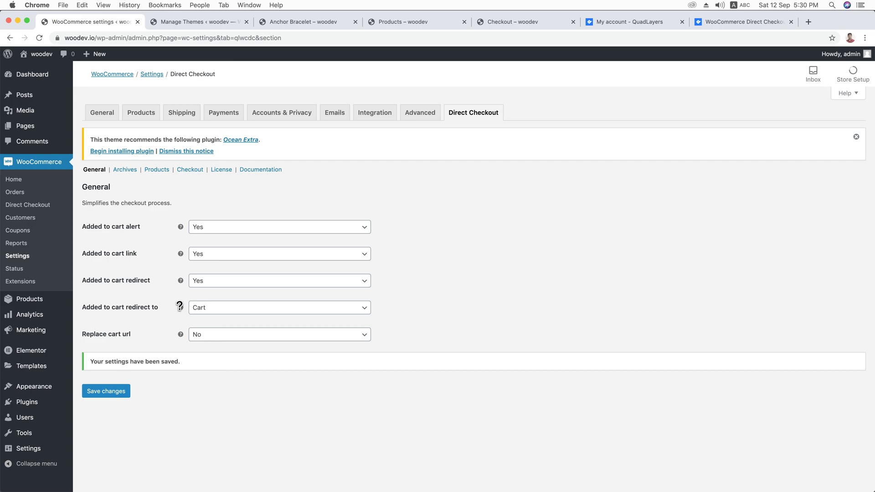
# Step: Keep Added to cart redirect on Yes and choose Checkout as the page it redirects to
pyautogui.moveTo(180, 306)
pyautogui.moveTo(179, 279)
pyautogui.click(221, 287)
pyautogui.click(199, 314)
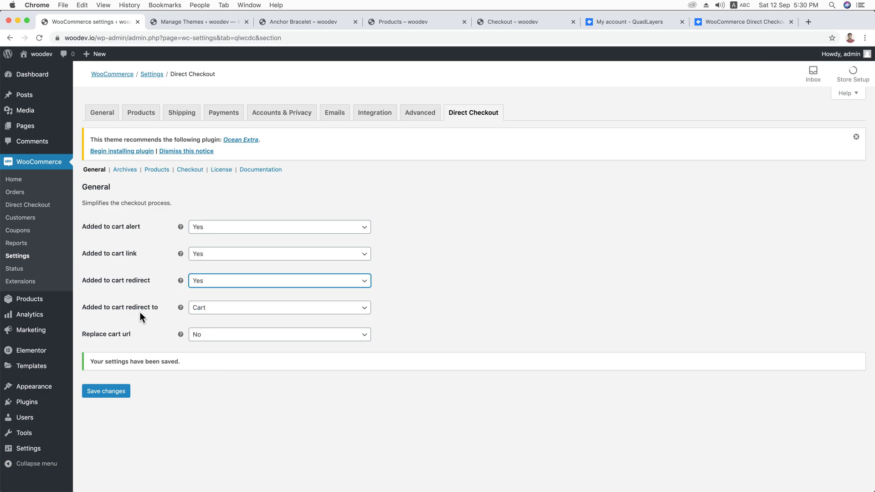
pyautogui.click(237, 311)
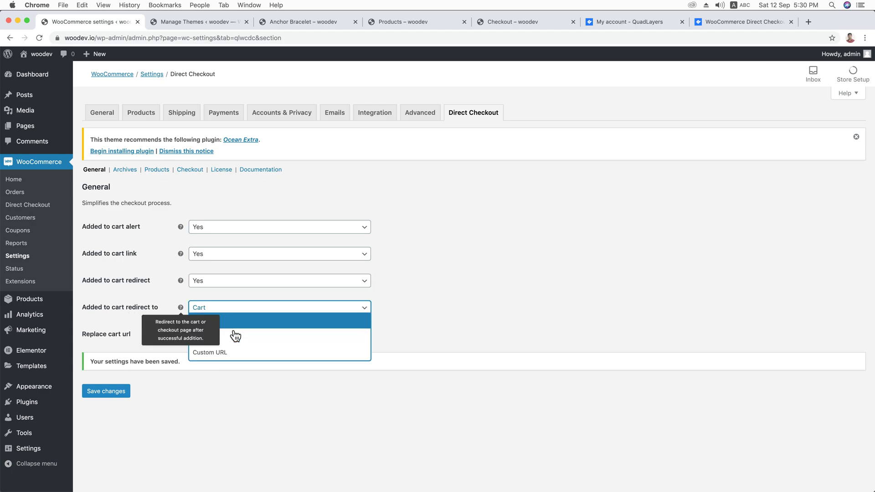
pyautogui.click(228, 336)
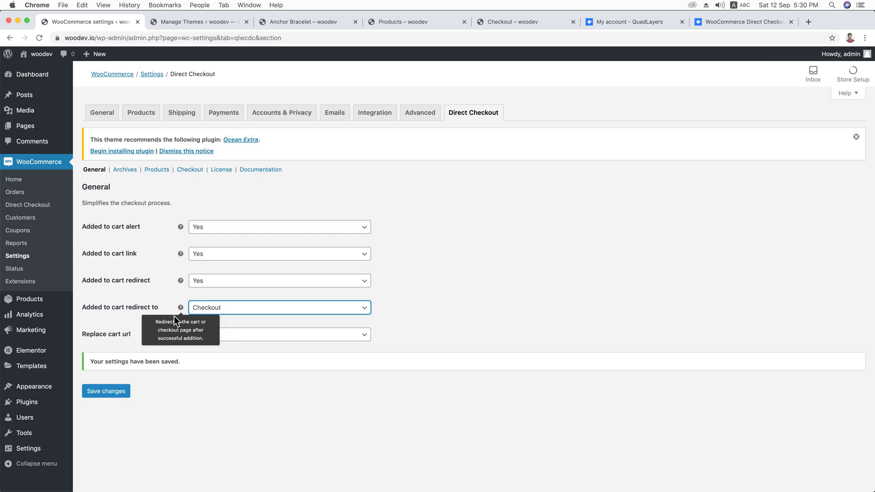
pyautogui.click(406, 290)
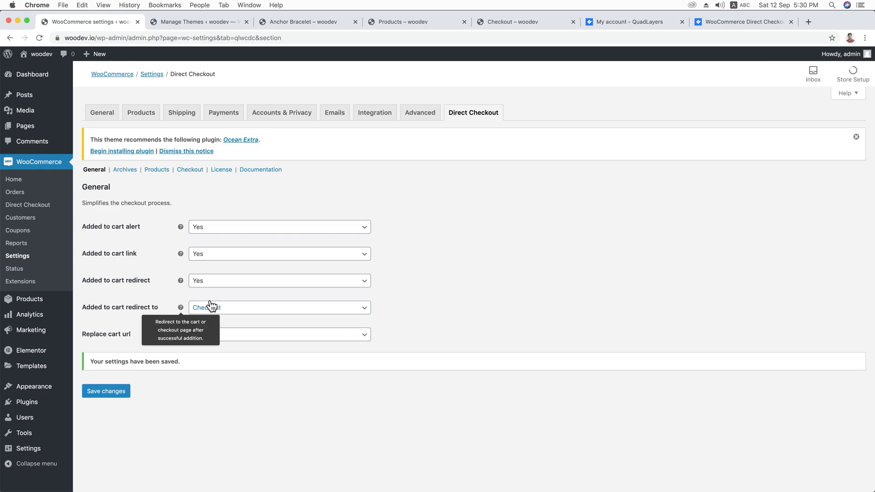
# Step: Switch the added-to-cart redirect destination to Custom URL and look through the Replace cart url options
pyautogui.click(293, 314)
pyautogui.click(278, 353)
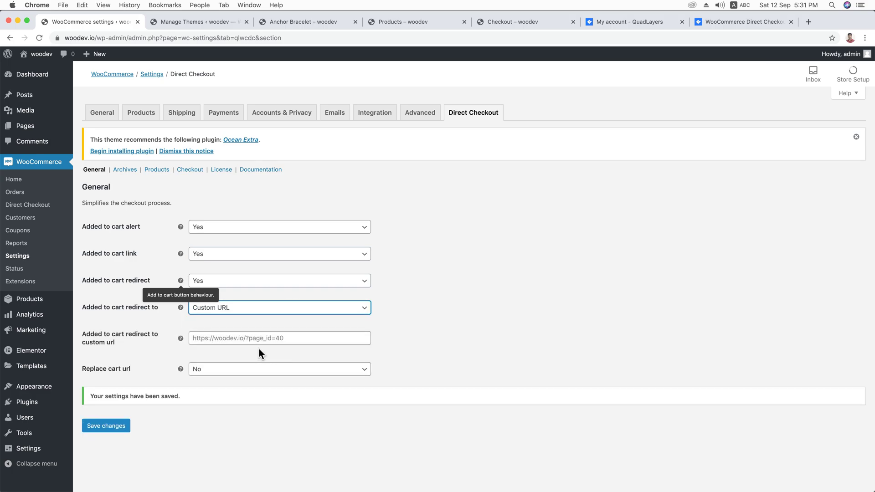
pyautogui.click(287, 338)
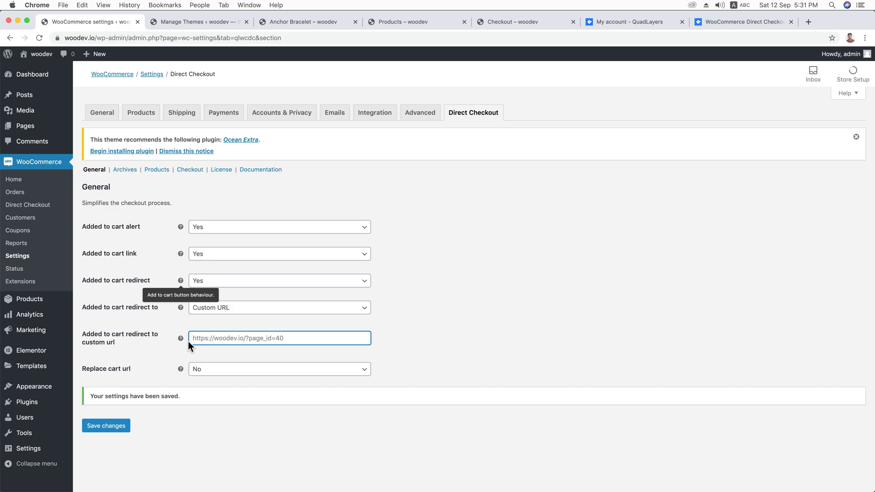
pyautogui.click(215, 370)
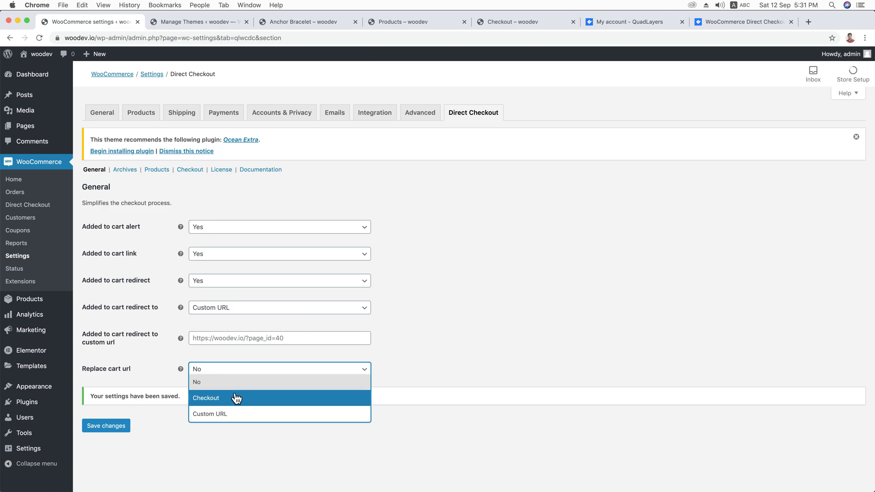
pyautogui.click(413, 356)
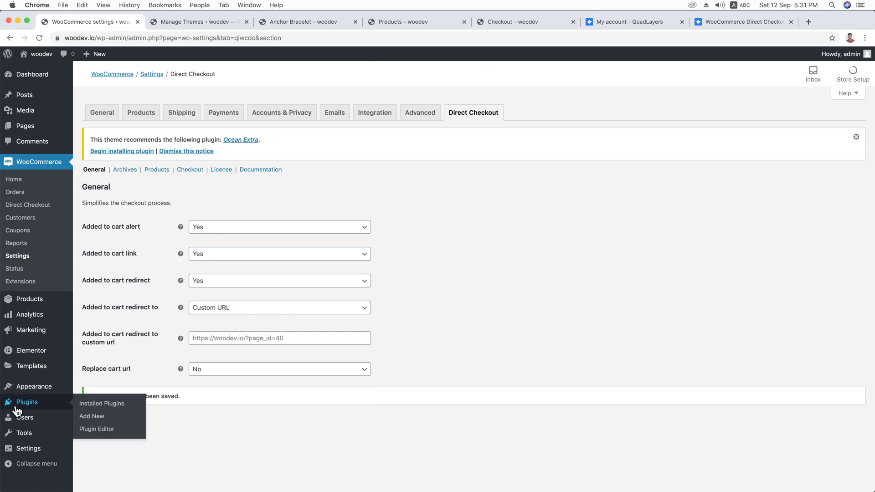
# Step: Open the WordPress permalink settings in a new browser tab and save the Post name structure
pyautogui.moveTo(33, 449)
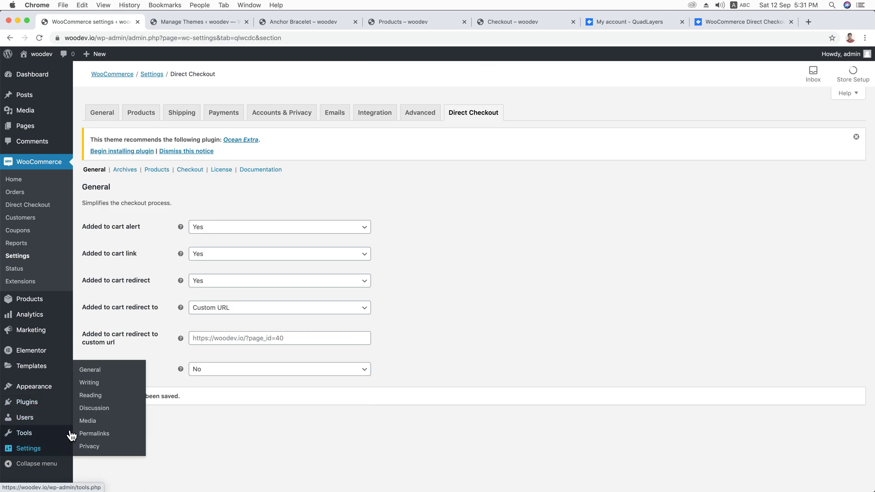
pyautogui.rightClick(101, 432)
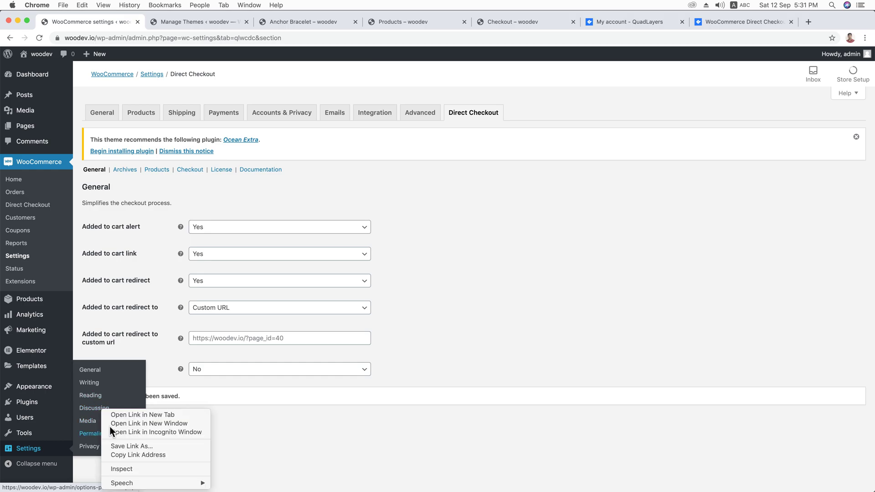
pyautogui.click(117, 414)
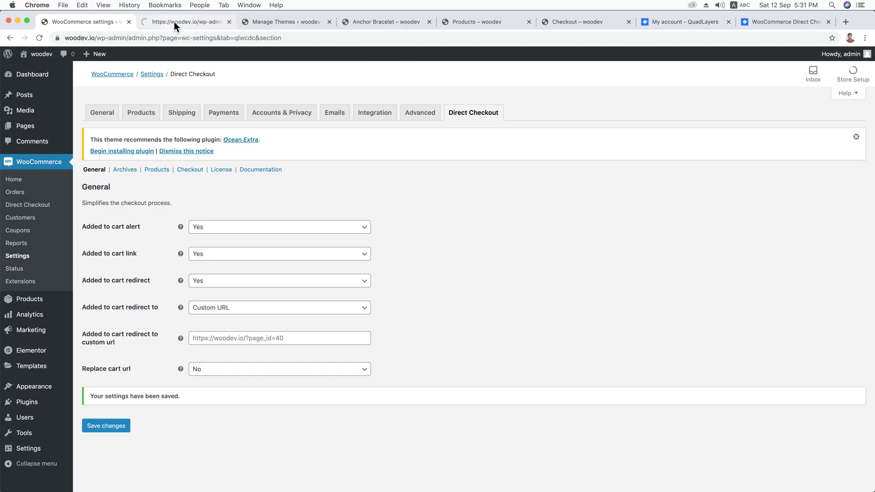
pyautogui.click(174, 22)
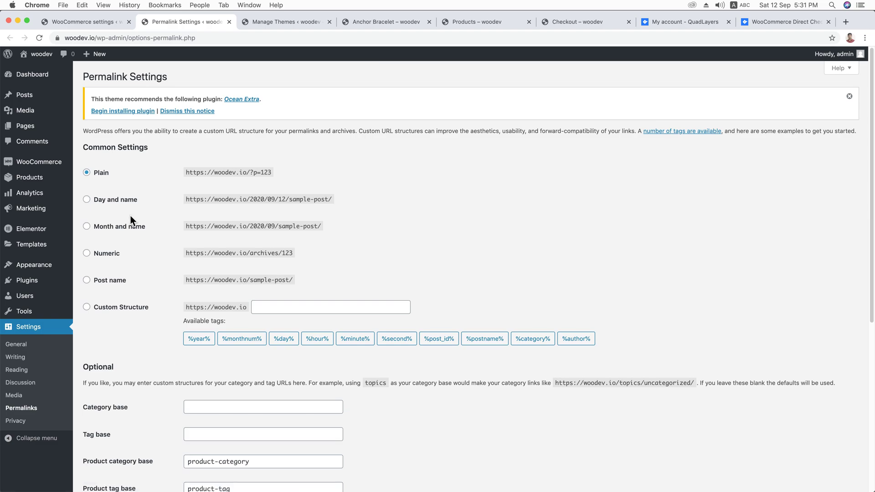
pyautogui.click(100, 282)
pyautogui.scroll(-6, 116, 309)
pyautogui.click(106, 428)
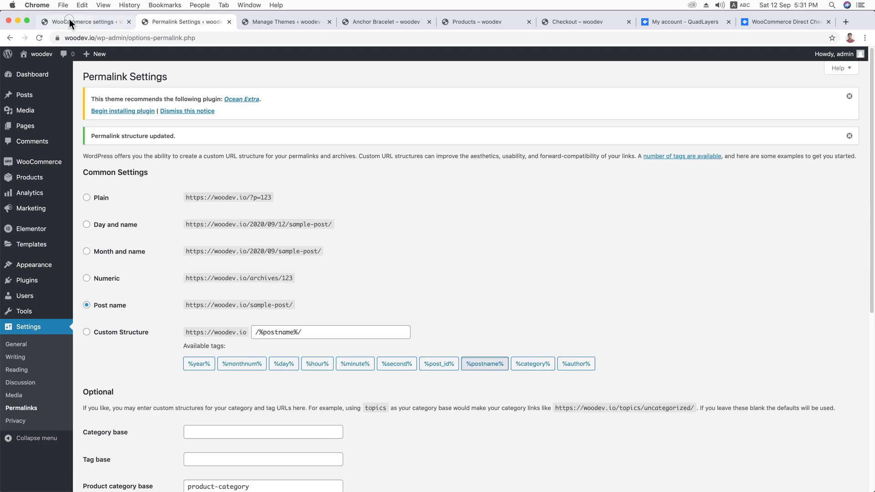
# Step: Reload the Direct Checkout settings page, set Added to cart redirect to Yes and view its destination options
pyautogui.click(69, 20)
pyautogui.click(40, 36)
pyautogui.click(502, 170)
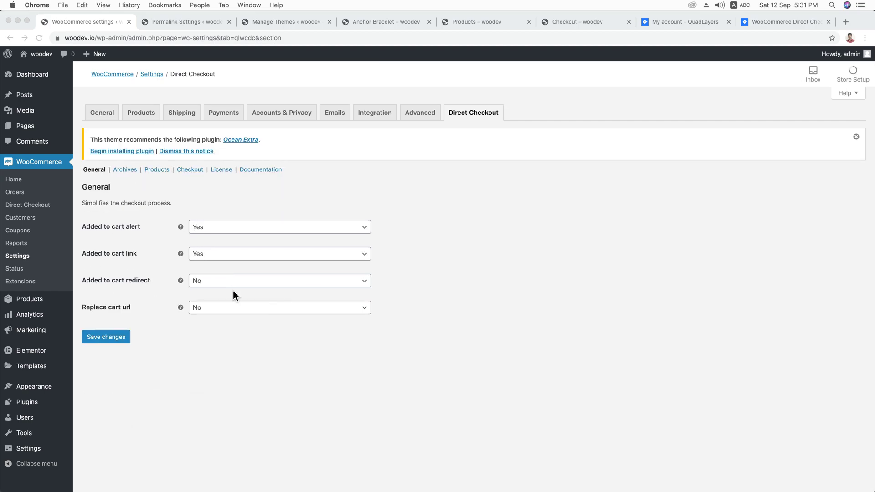
pyautogui.click(232, 283)
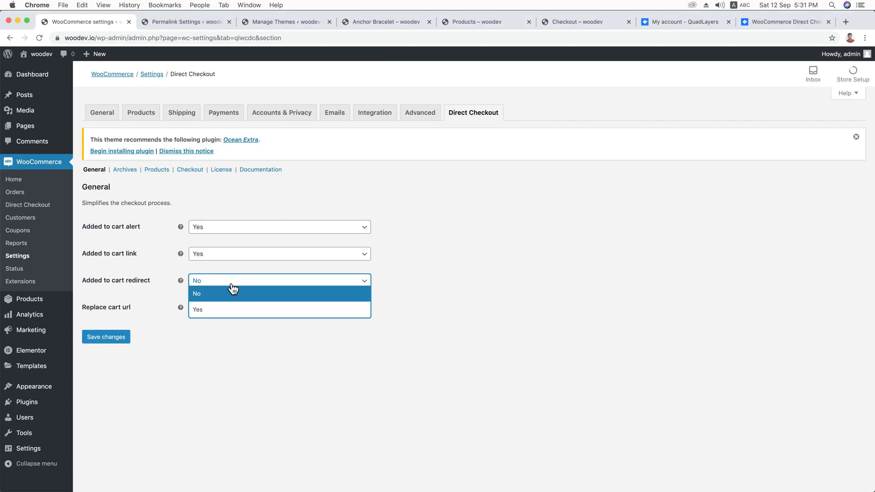
pyautogui.click(230, 315)
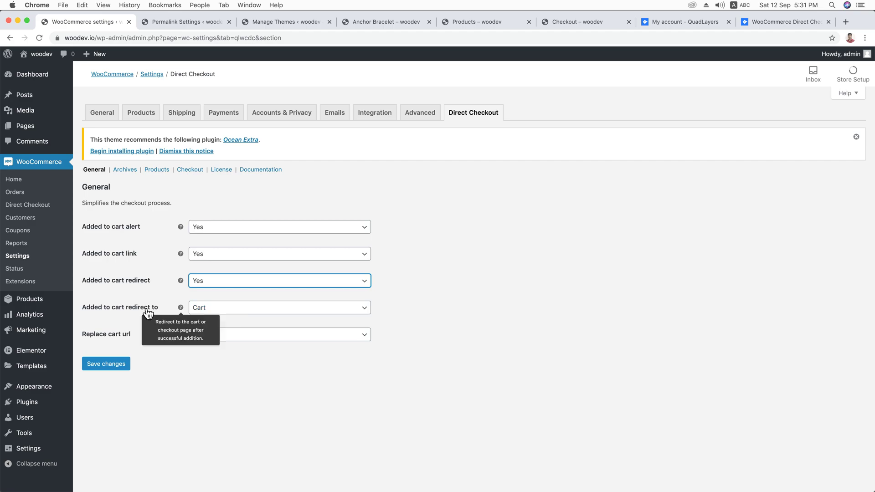
pyautogui.click(224, 310)
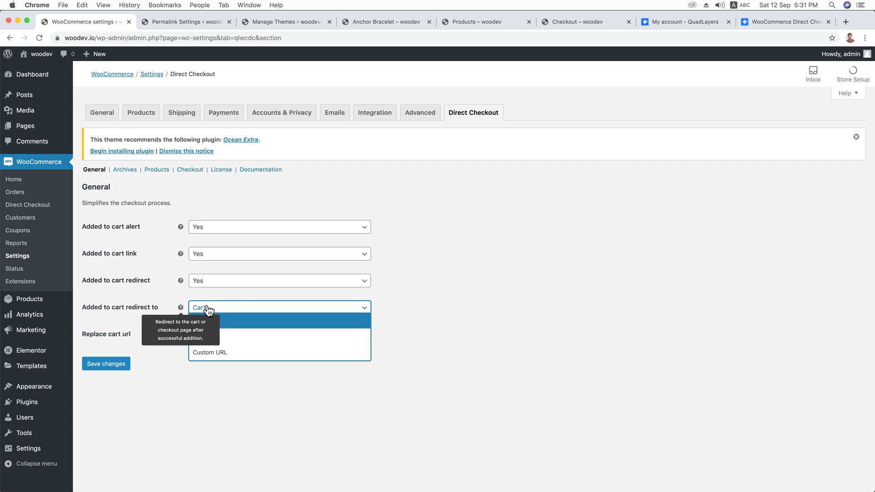
pyautogui.click(391, 308)
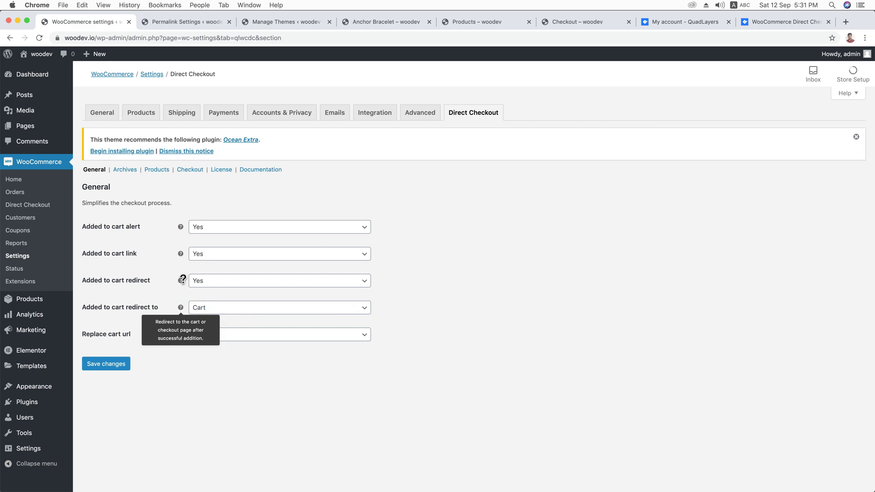
# Step: Try Checkout as the added-to-cart redirect destination, then choose Custom URL and activate the empty custom URL field
pyautogui.click(353, 314)
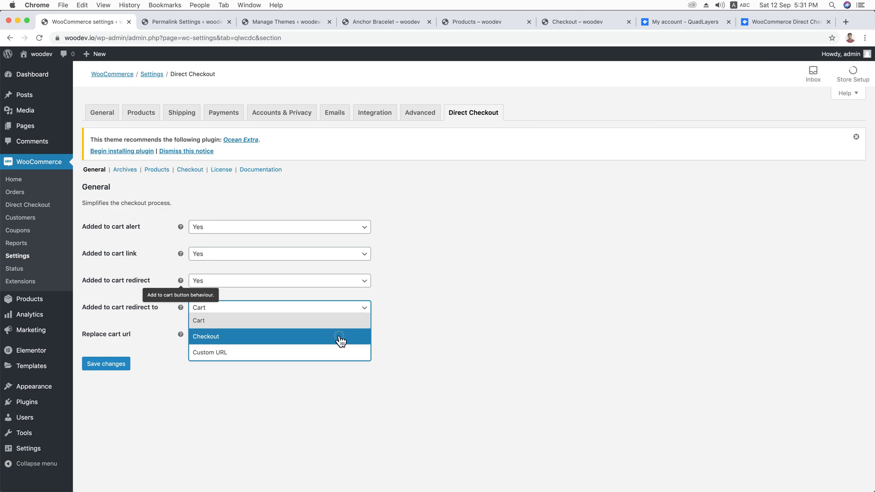
pyautogui.click(341, 337)
pyautogui.click(363, 316)
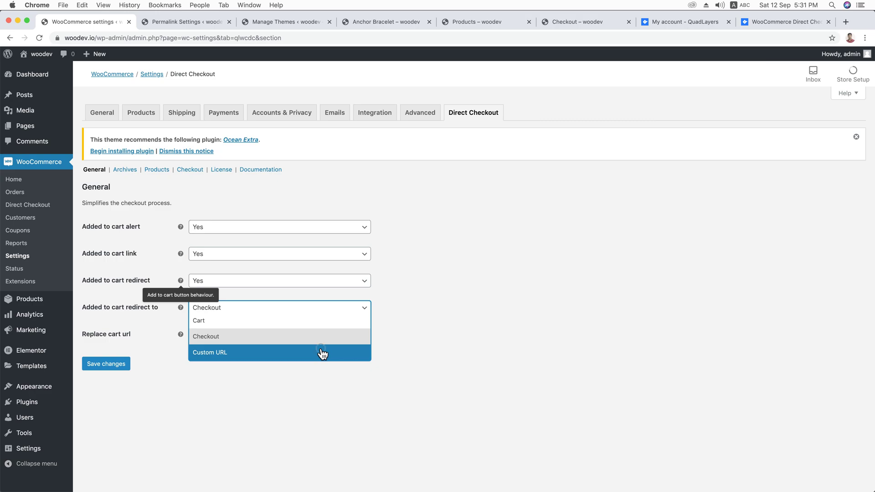
pyautogui.click(322, 354)
pyautogui.click(286, 340)
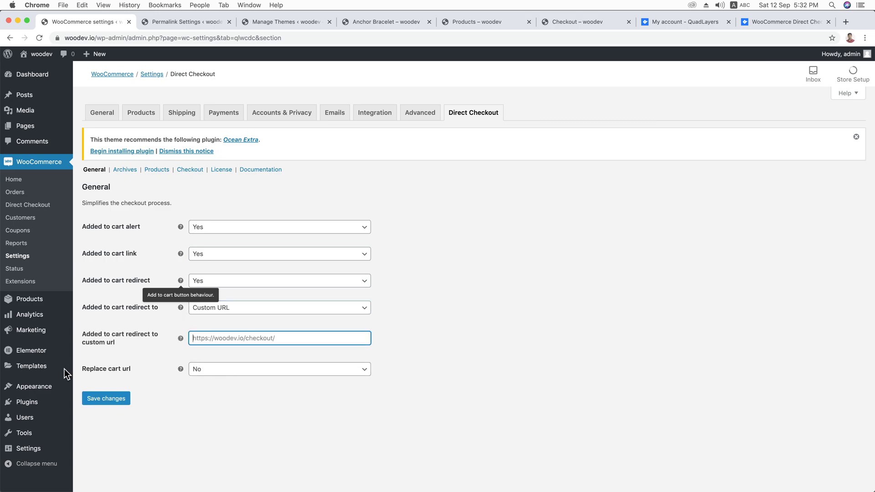
# Step: Set Replace cart url to Custom URL, leave its custom URL field empty and save the general settings
pyautogui.click(136, 378)
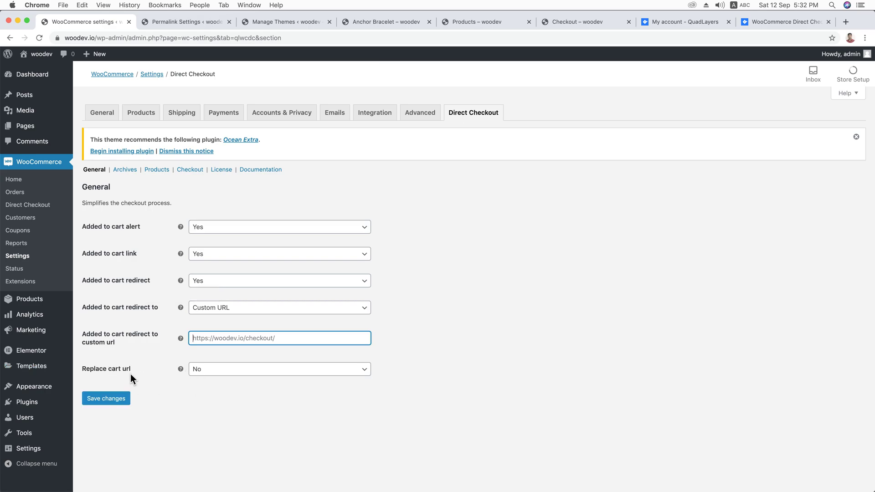
pyautogui.click(222, 372)
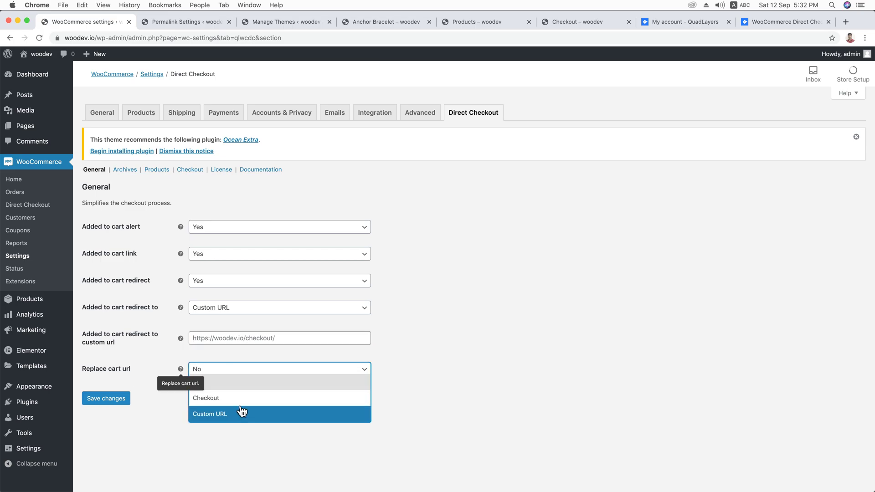
pyautogui.click(251, 416)
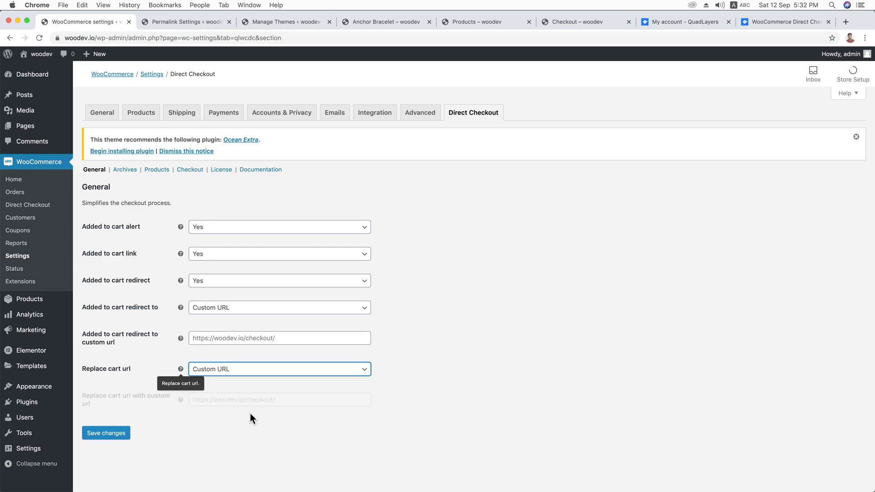
pyautogui.click(261, 401)
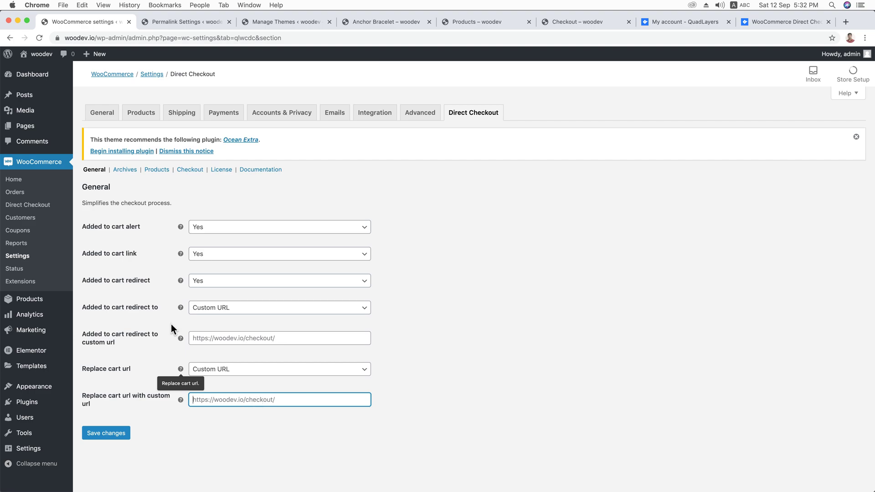
pyautogui.click(115, 433)
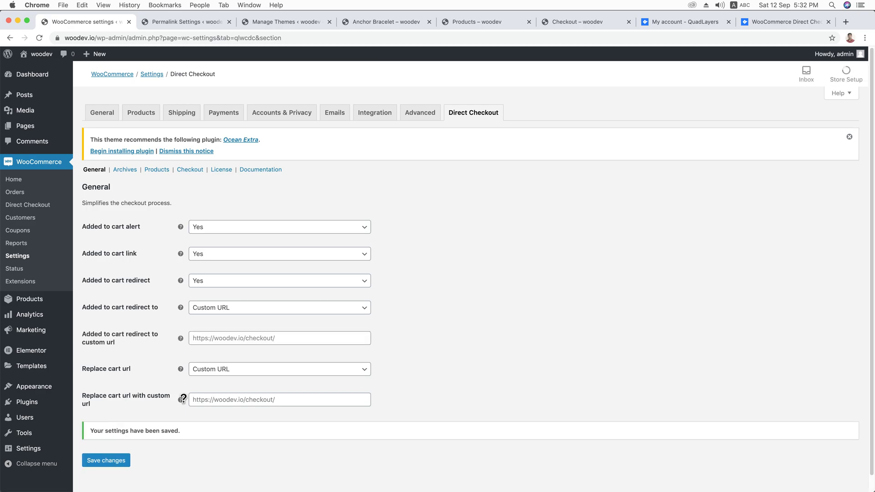
# Step: Set Added to cart redirect to to Checkout and Replace cart url to No, and save the general settings
pyautogui.click(235, 310)
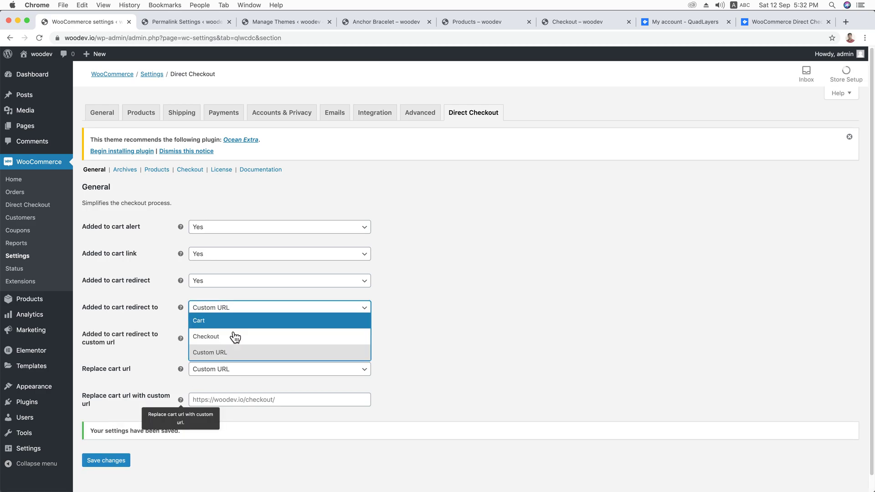
pyautogui.click(234, 337)
pyautogui.click(283, 338)
pyautogui.click(252, 346)
pyautogui.click(117, 392)
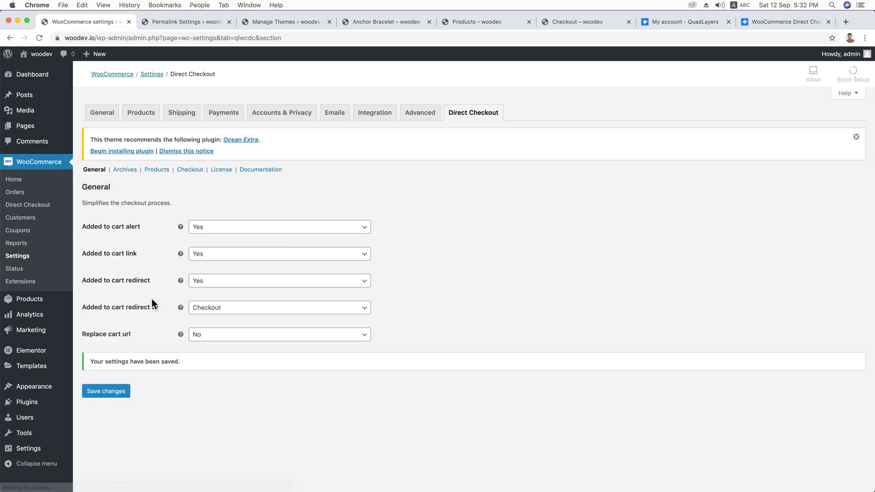
# Step: Open the Direct Checkout Archives settings, leaving the general page, and view the store's product list for comparison
pyautogui.click(125, 173)
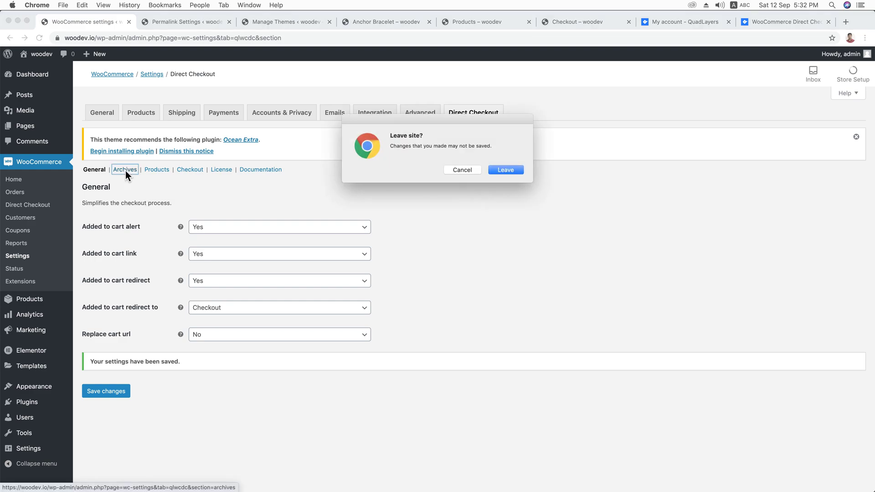
pyautogui.click(510, 170)
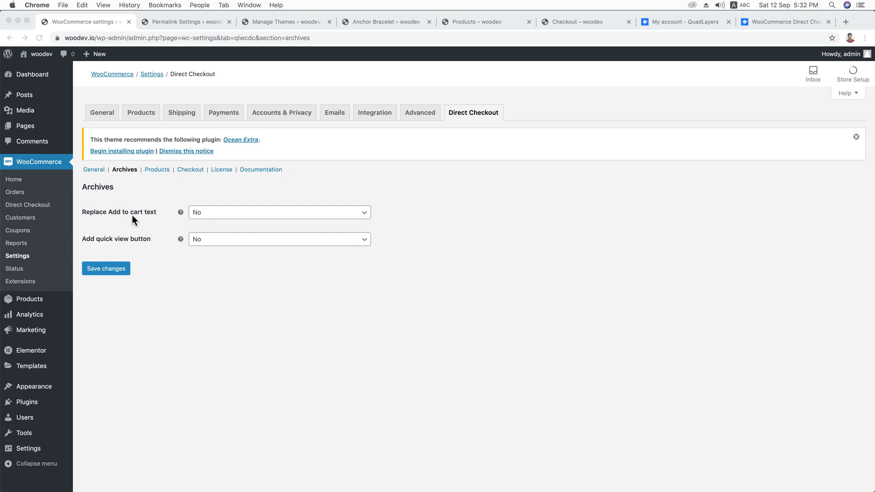
pyautogui.click(464, 20)
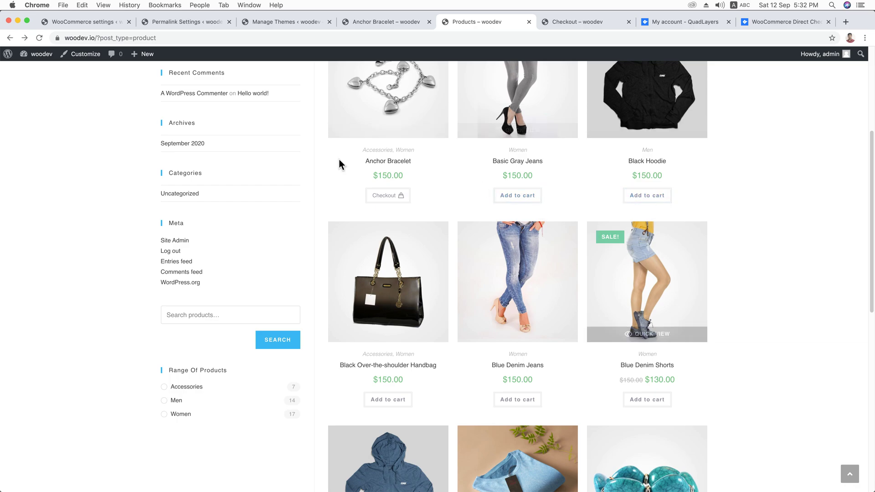
# Step: Close the Permalink Settings browser tab and set Replace Add to cart text to Yes in the Archives settings
pyautogui.click(230, 22)
pyautogui.click(114, 23)
pyautogui.click(228, 213)
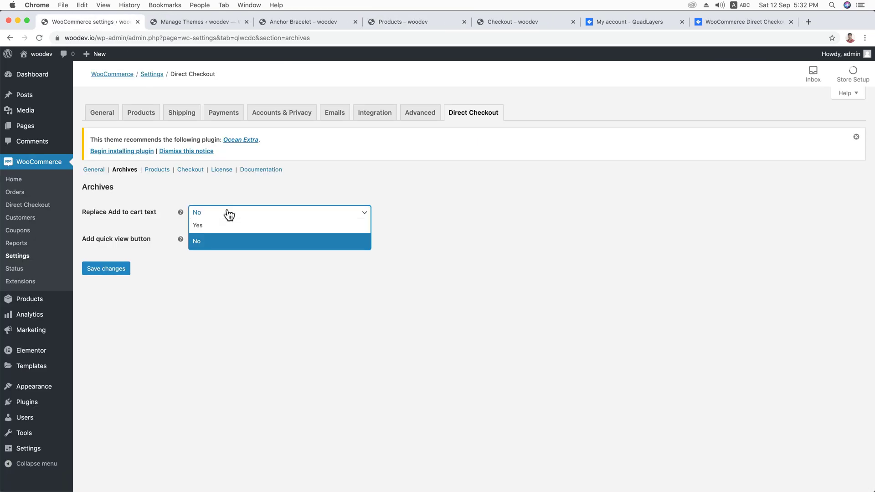
pyautogui.click(228, 224)
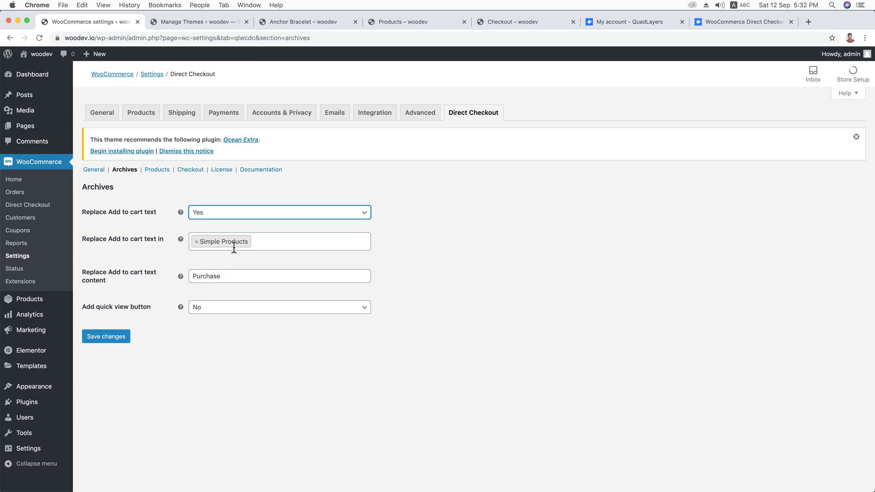
# Step: Add Virtual Products and Grouped Products to the Replace Add to cart text in product types, and remove Virtual Products again
pyautogui.click(257, 242)
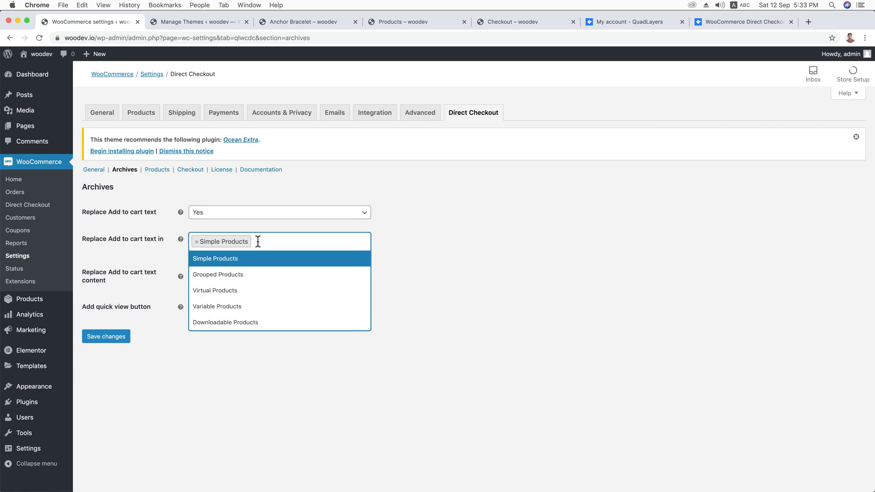
pyautogui.click(240, 292)
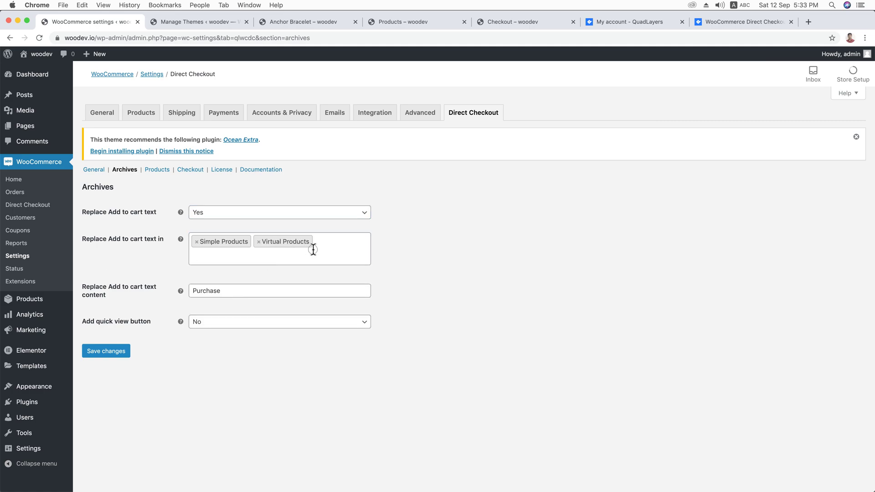
pyautogui.click(313, 249)
pyautogui.click(277, 288)
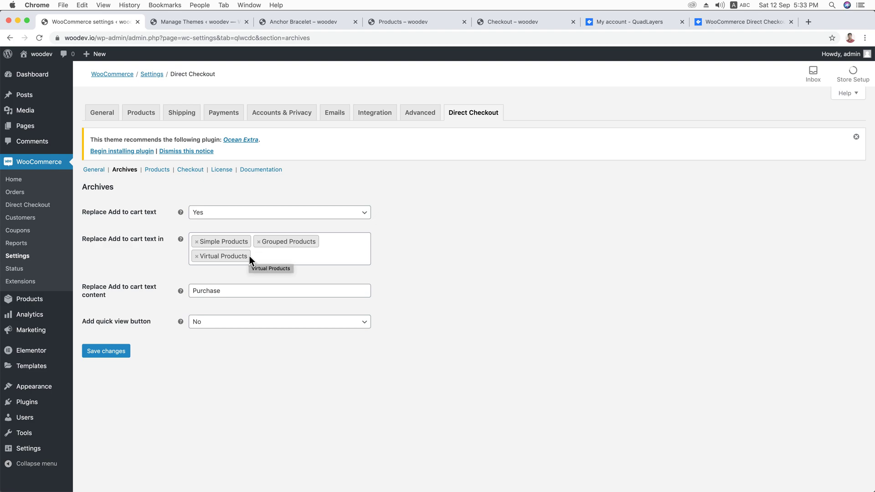
pyautogui.click(197, 256)
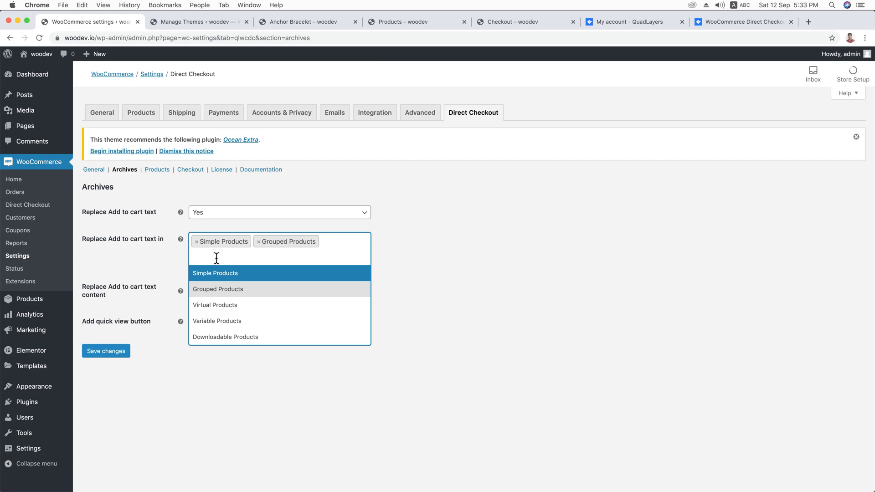
pyautogui.click(160, 256)
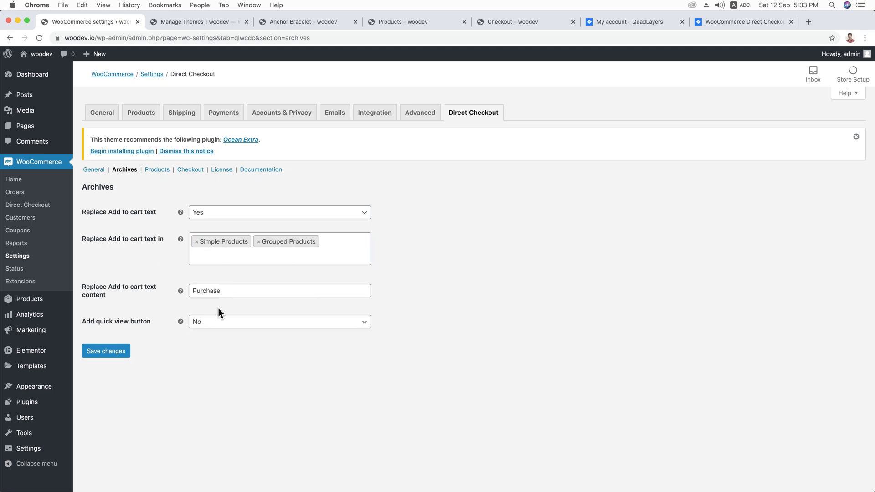
# Step: Set Add quick view button to Yes and save the Archives settings
pyautogui.click(219, 324)
pyautogui.click(235, 337)
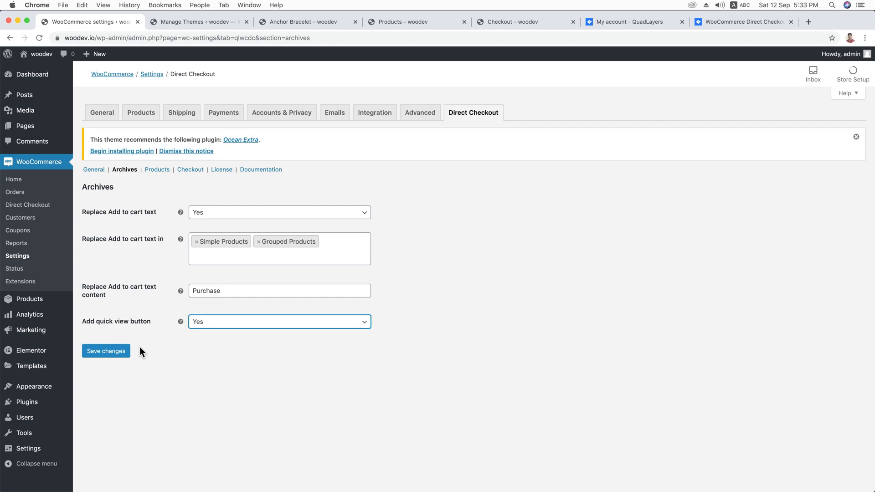
pyautogui.click(108, 352)
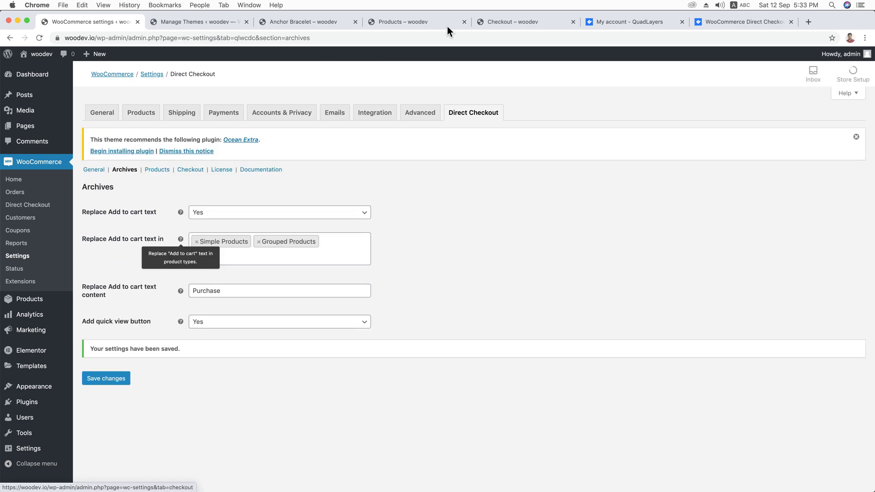
# Step: Reload the store's product list and examine the button text and quick view buttons under the products
pyautogui.click(507, 20)
pyautogui.click(435, 22)
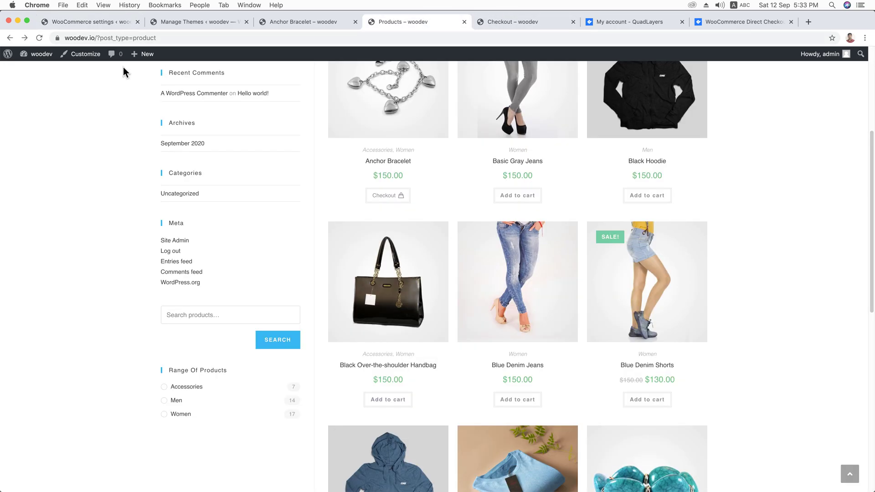
pyautogui.click(39, 38)
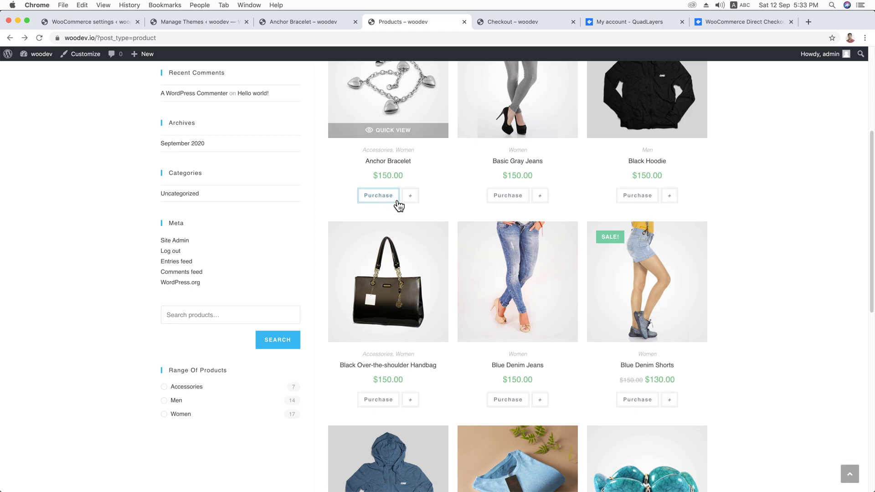
pyautogui.click(637, 399)
# Step: Dismiss the Ocean Extra recommendation on the WooCommerce settings page and open the Direct Checkout Products section
pyautogui.click(109, 23)
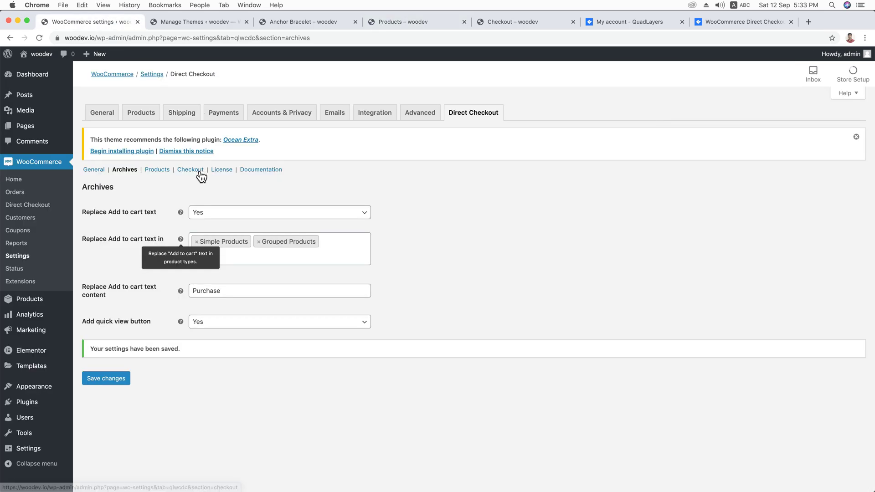
pyautogui.click(856, 137)
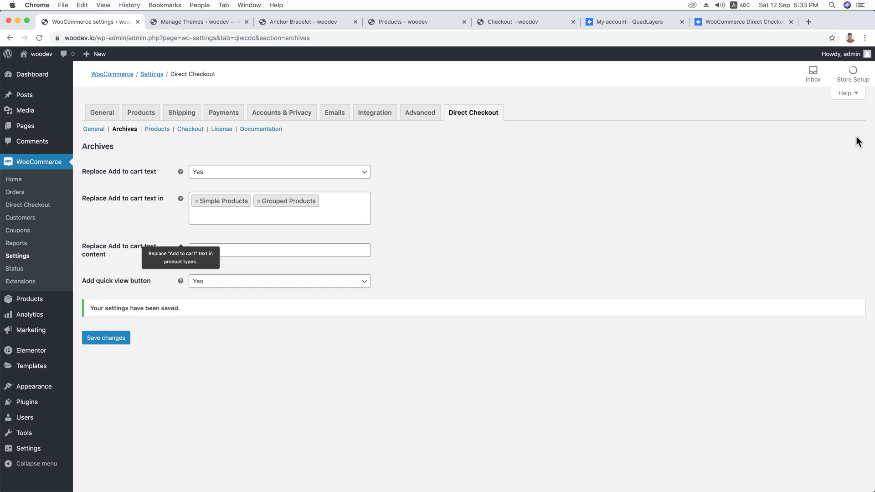
pyautogui.click(158, 129)
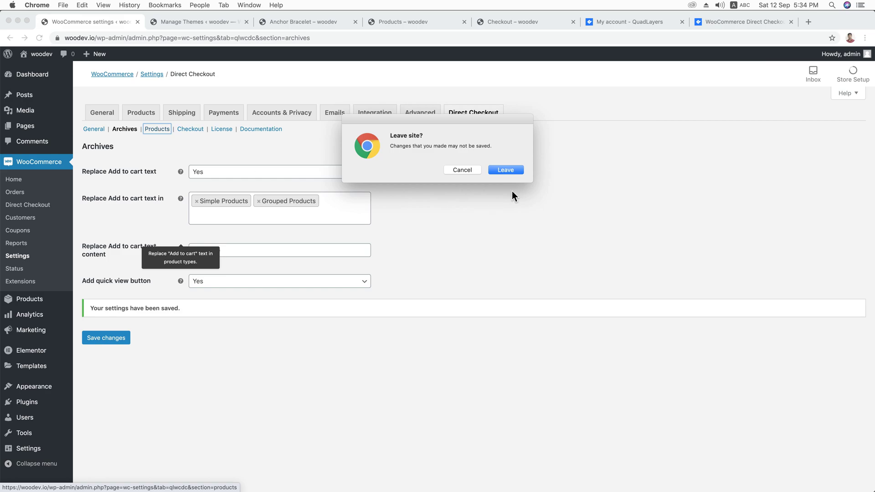
pyautogui.click(508, 171)
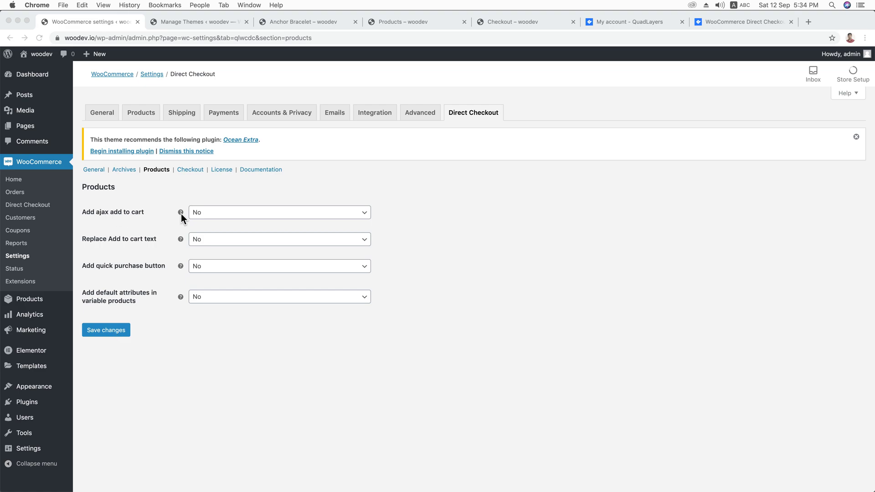
# Step: Purchase Anchor Bracelet from the store's product list, and open its product page to add it to the cart from there
pyautogui.click(501, 21)
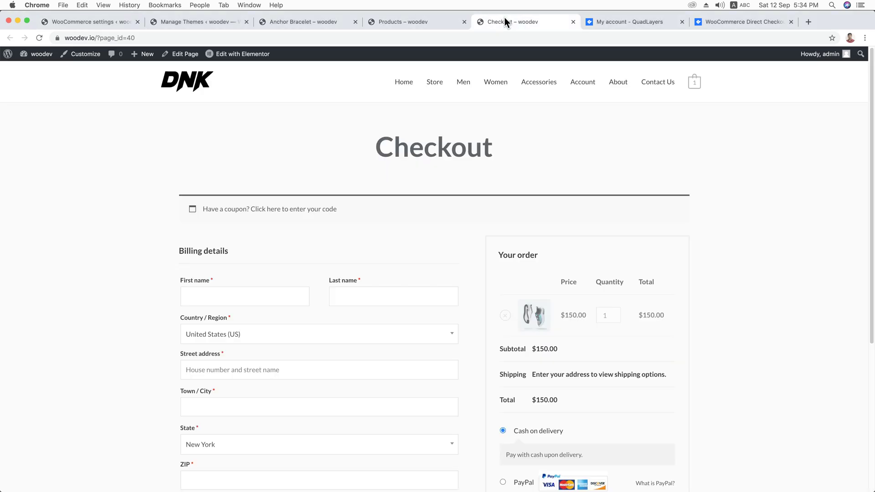
pyautogui.click(425, 20)
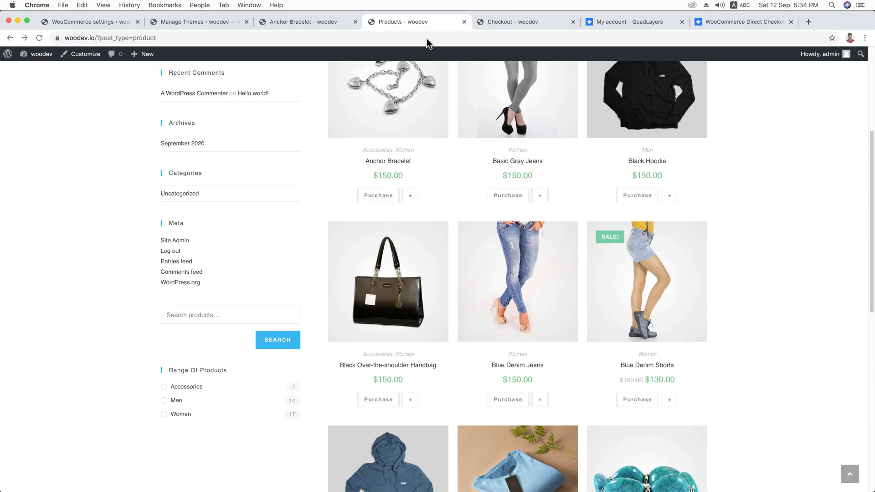
pyautogui.click(379, 201)
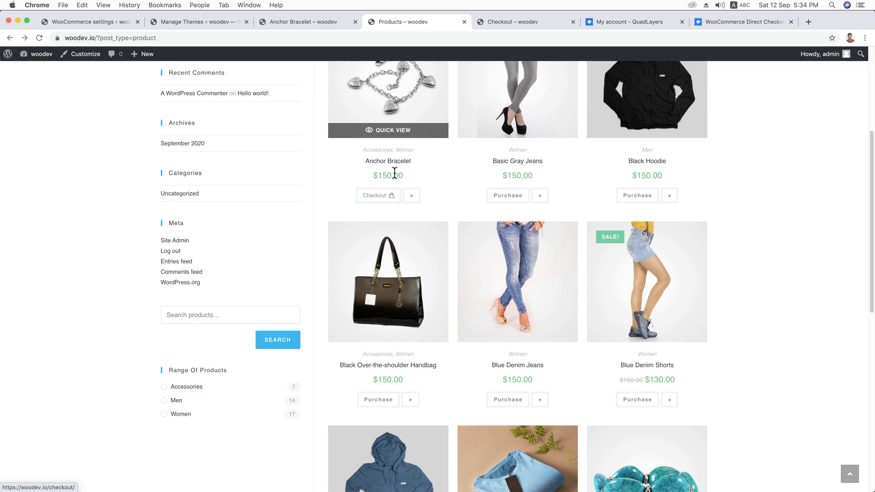
pyautogui.click(390, 163)
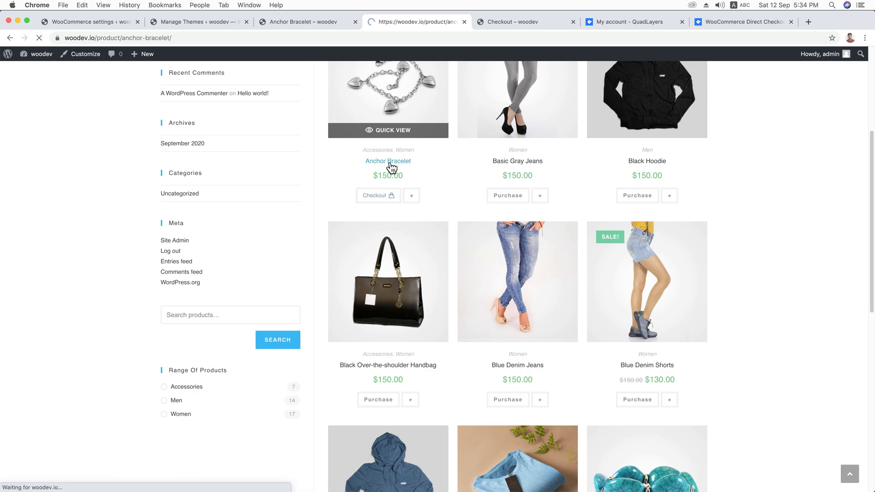
pyautogui.click(625, 324)
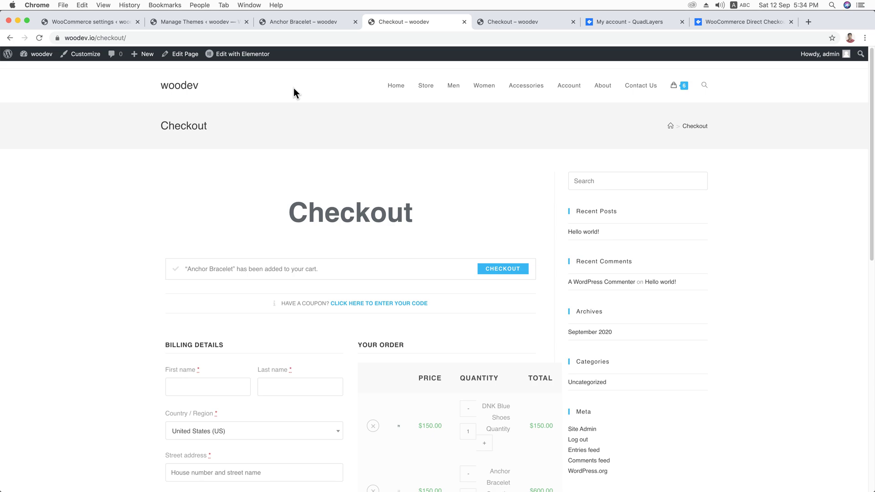
# Step: Set Add ajax add to cart to Yes in the Products settings and keep Add ajax add to cart alert at Yes
pyautogui.click(116, 22)
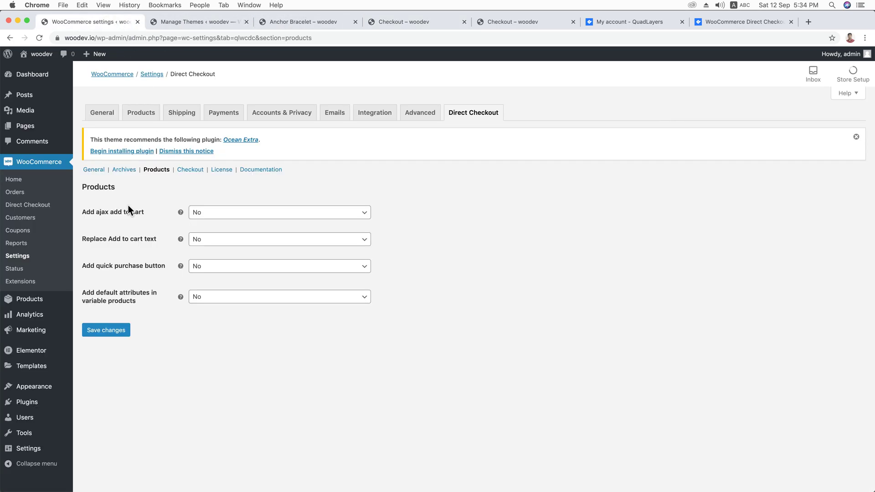
pyautogui.click(214, 213)
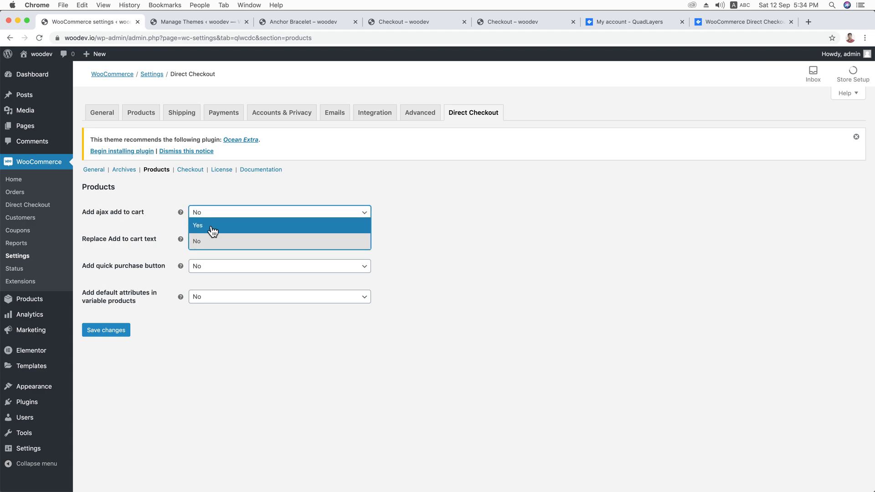
pyautogui.click(213, 228)
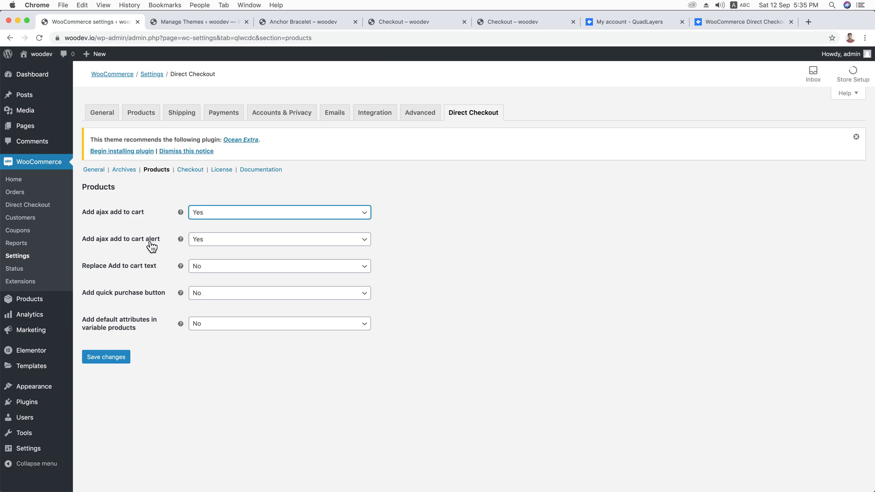
pyautogui.click(217, 241)
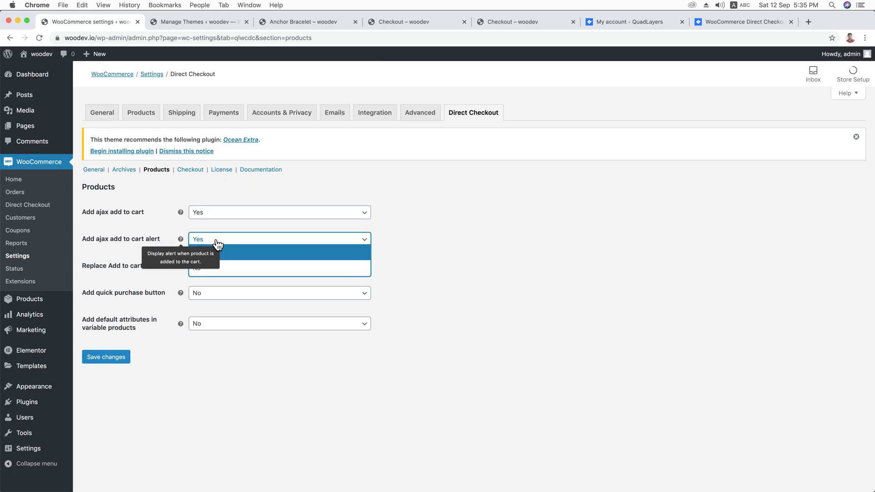
pyautogui.click(524, 230)
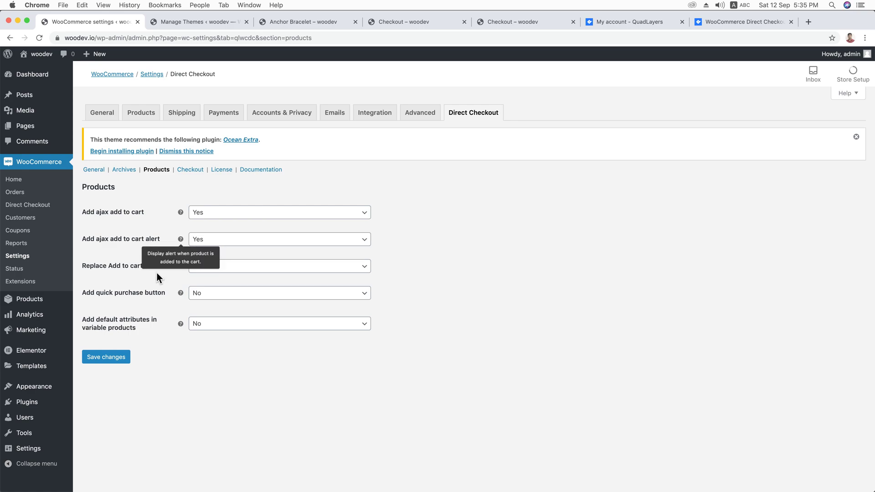
# Step: Enable Replace Add to cart text in the Products settings, set the replacement text to BUY NOW, and save the changes
pyautogui.moveTo(181, 239)
pyautogui.moveTo(181, 292)
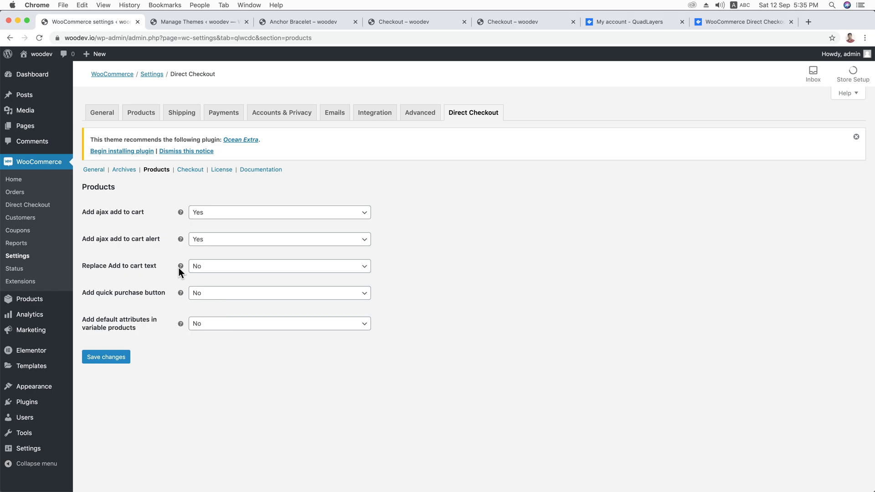
pyautogui.click(209, 267)
pyautogui.click(212, 277)
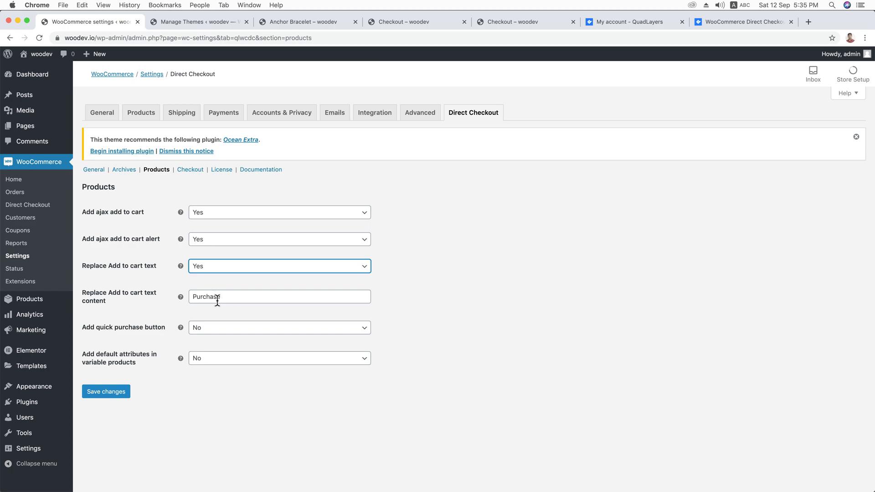
pyautogui.doubleClick(220, 297)
pyautogui.moveTo(182, 297)
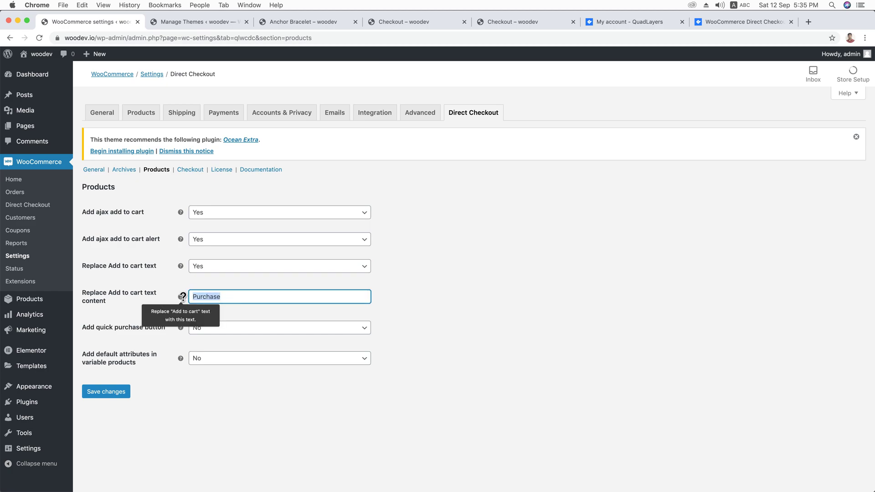
pyautogui.write('BUy NOW')
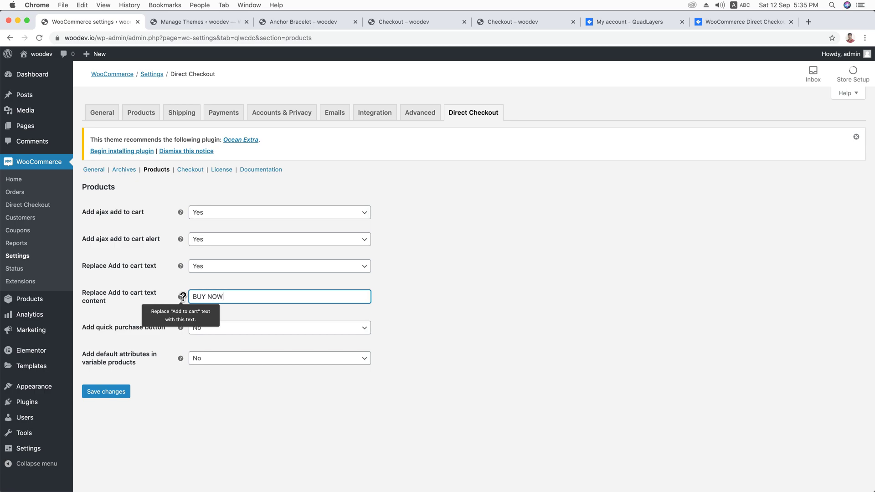
pyautogui.click(175, 403)
pyautogui.click(116, 400)
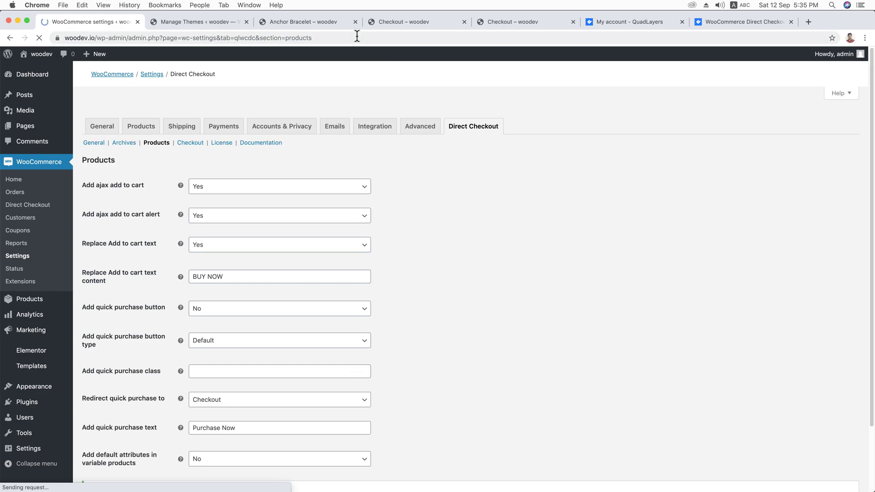
# Step: Return to the Anchor Bracelet product page on the store, reload it, and add the bracelet to the cart
pyautogui.click(401, 21)
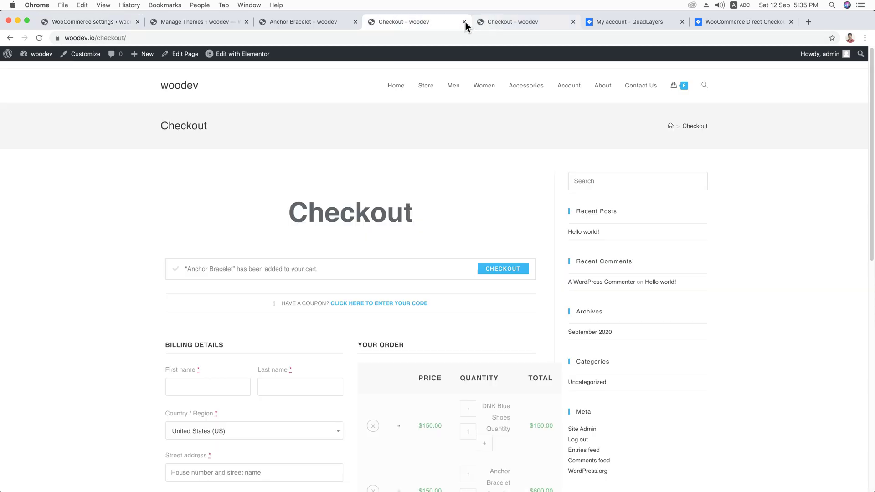
pyautogui.click(516, 23)
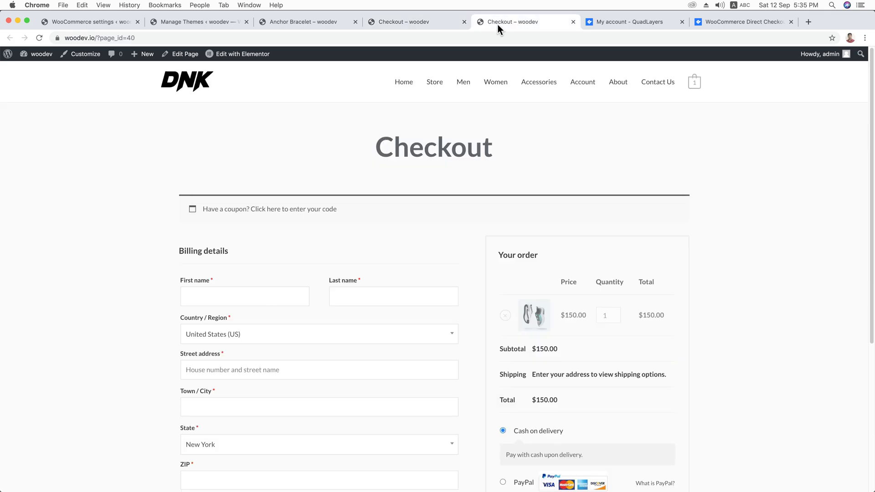
pyautogui.click(420, 23)
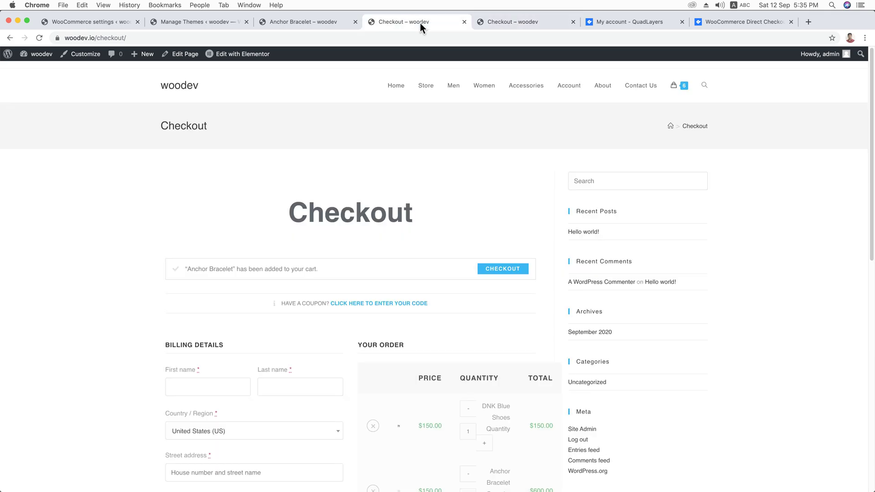
pyautogui.click(10, 39)
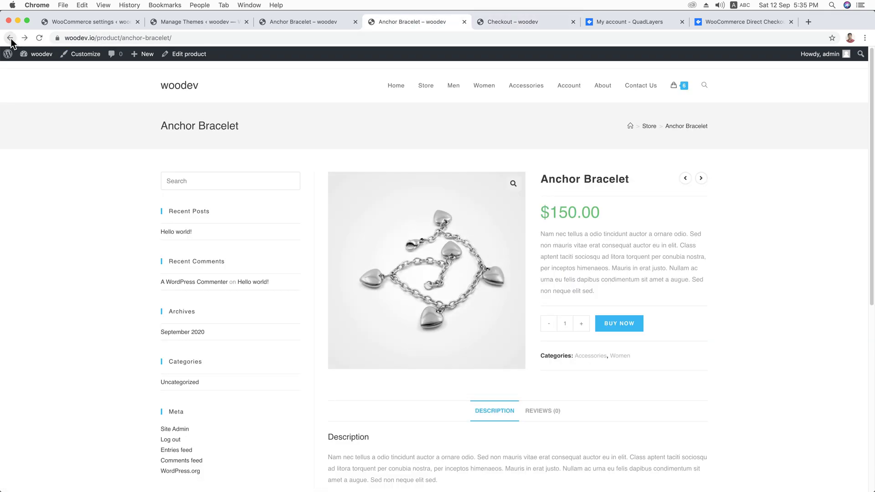
pyautogui.click(39, 38)
pyautogui.click(623, 329)
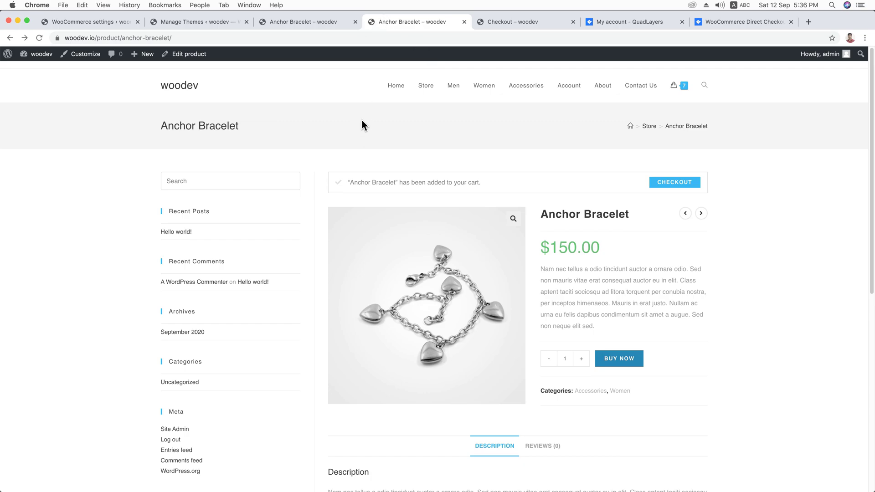
# Step: Proceed to checkout from the added-to-cart alert on the Anchor Bracelet page and look over the order
pyautogui.click(116, 20)
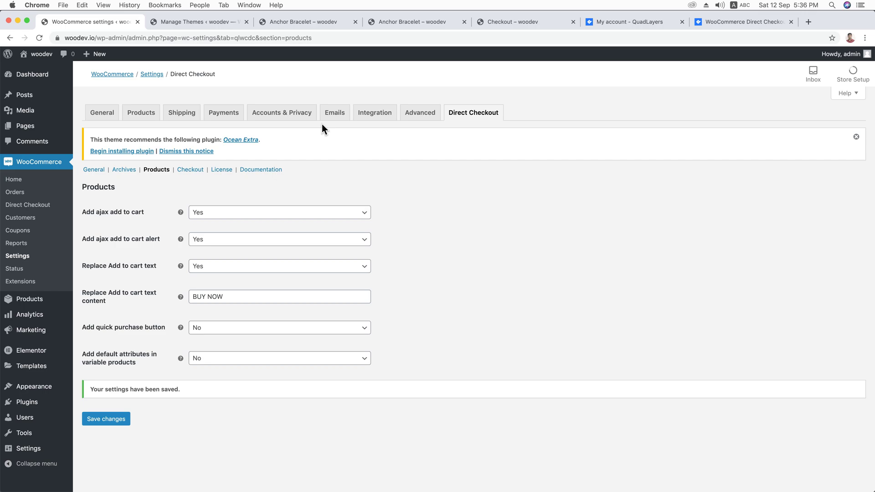
pyautogui.click(406, 21)
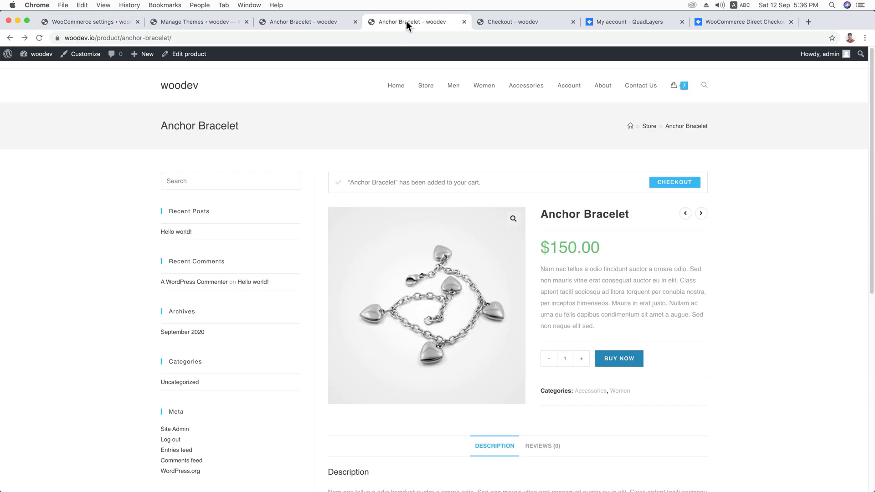
pyautogui.click(671, 185)
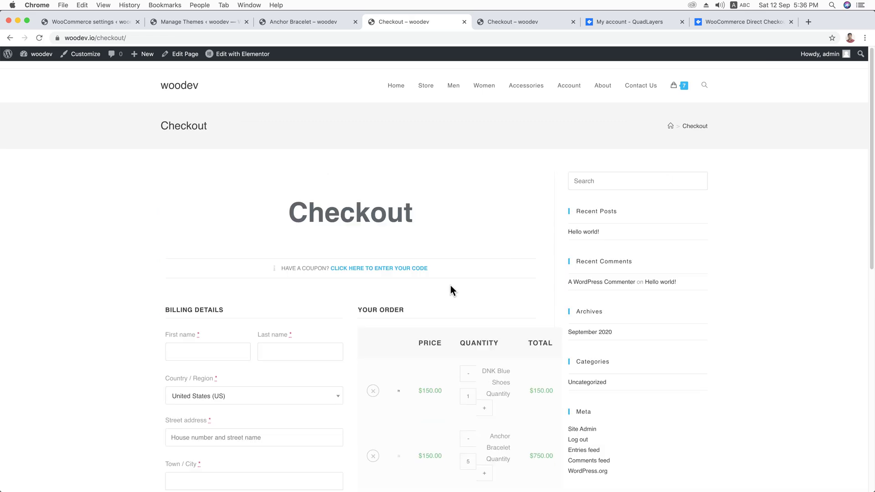
pyautogui.scroll(-5, 450, 287)
pyautogui.scroll(5, 449, 286)
# Step: Open the Direct Checkout documentation in a new browser tab and read its Features and Archives pages
pyautogui.click(115, 24)
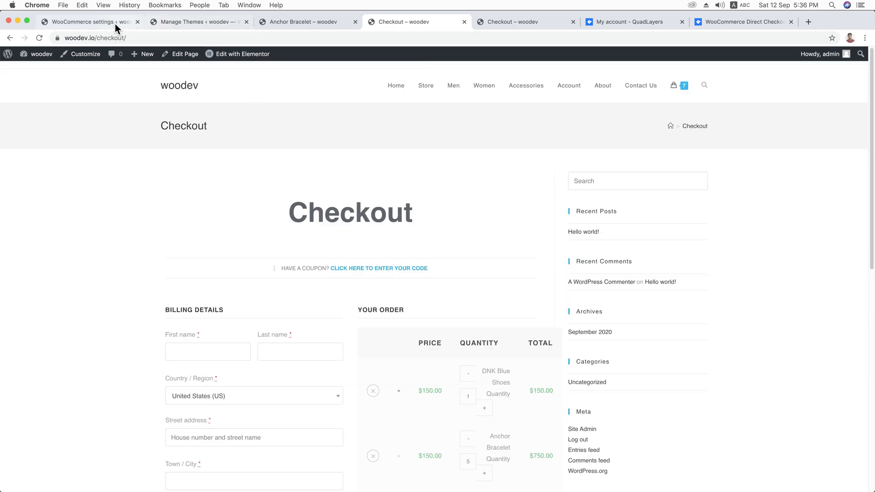
pyautogui.moveTo(180, 328)
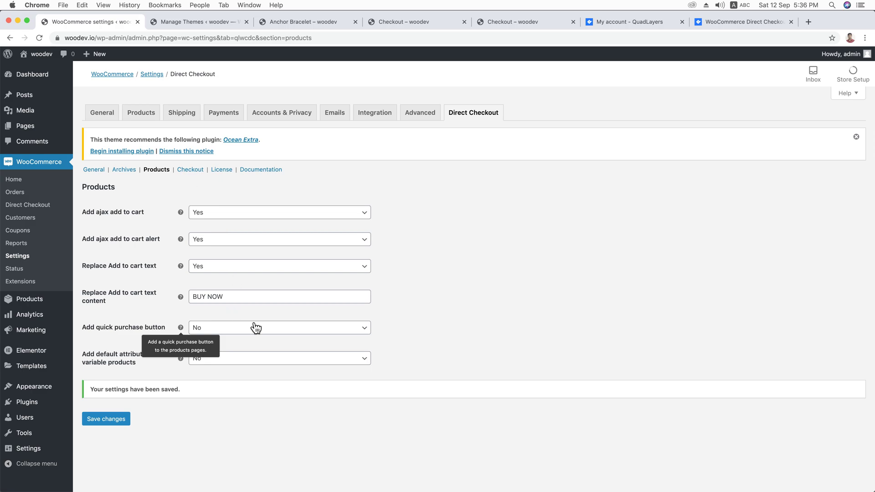
pyautogui.rightClick(264, 170)
pyautogui.click(288, 177)
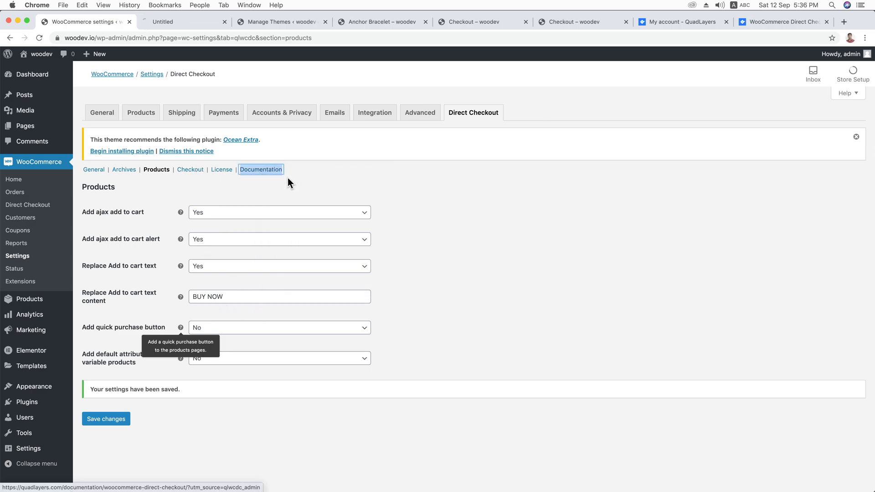
pyautogui.click(193, 23)
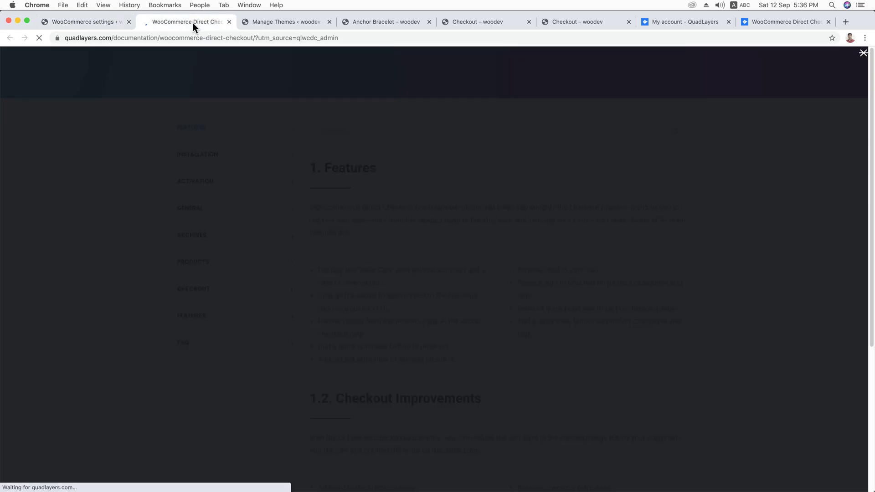
pyautogui.scroll(-5, 348, 275)
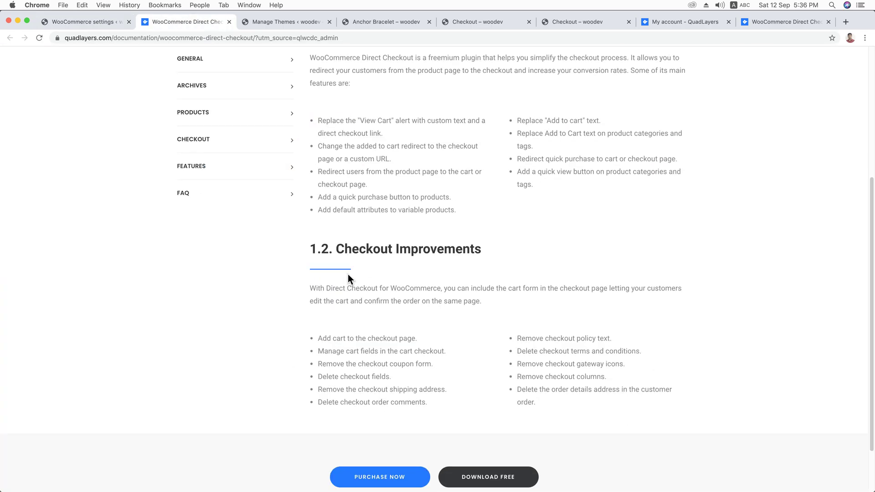
pyautogui.scroll(5, 348, 274)
pyautogui.click(202, 297)
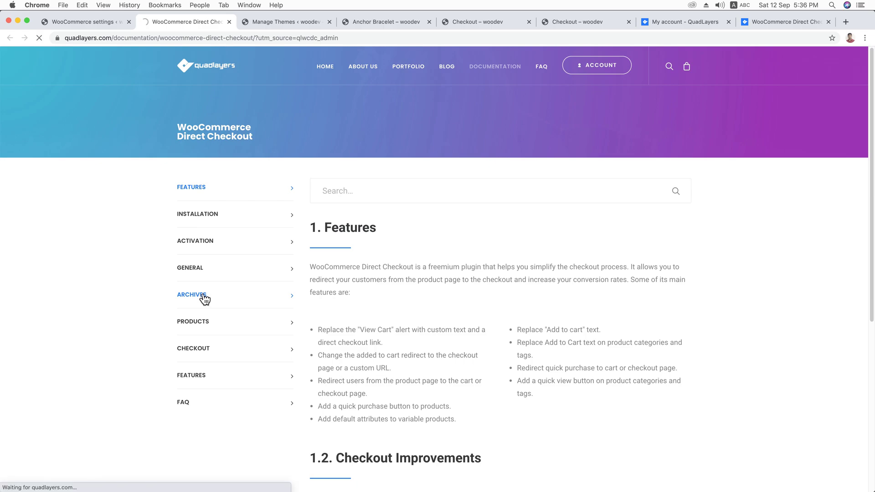
pyautogui.scroll(-10, 346, 294)
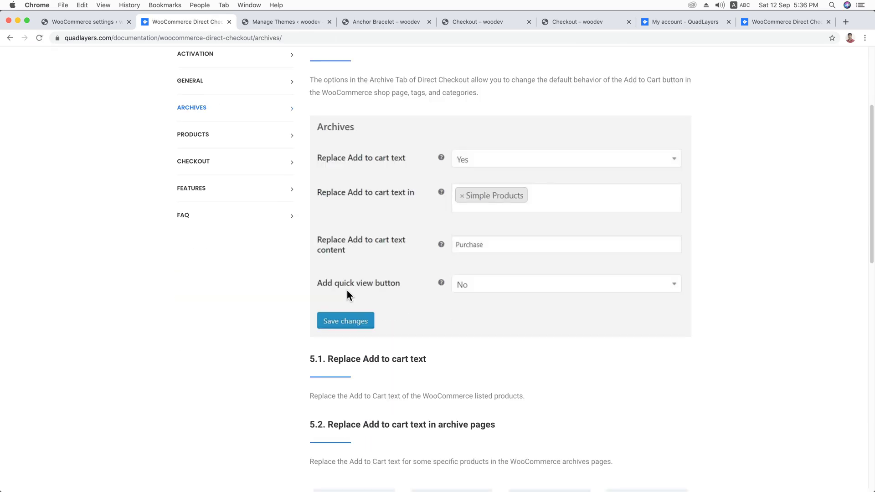
pyautogui.scroll(-9, 373, 289)
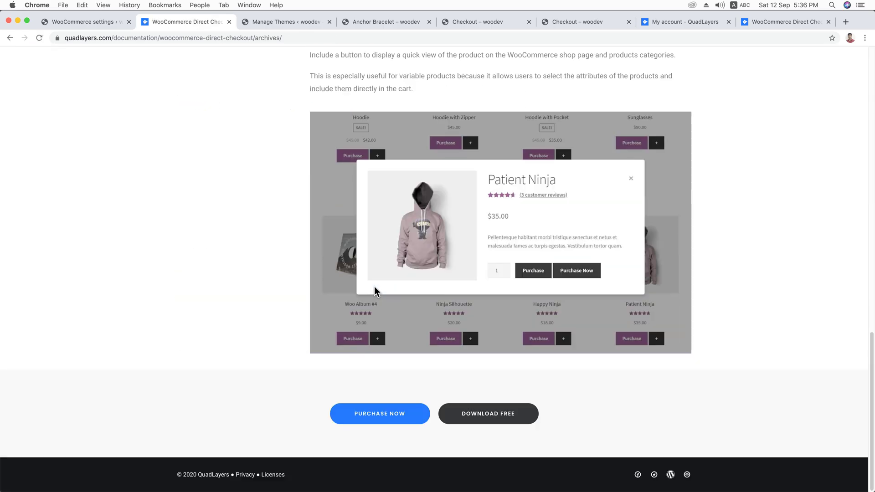
pyautogui.scroll(8, 374, 288)
pyautogui.scroll(10, 374, 291)
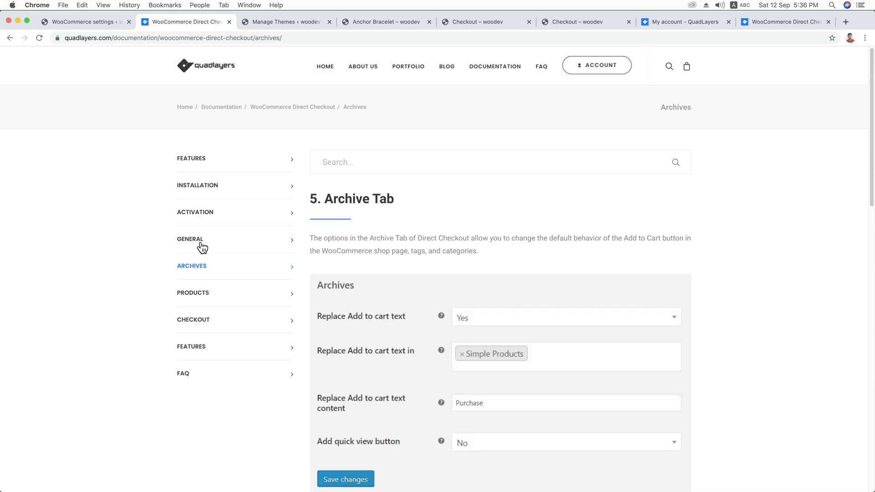
# Step: Open the Direct Checkout settings' Checkout section, leaving the Products section without saving, and look through its options
pyautogui.click(97, 23)
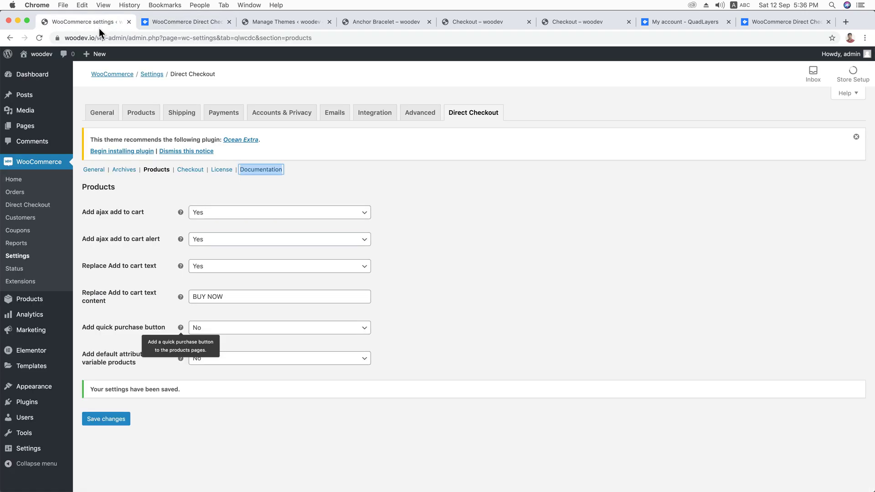
pyautogui.click(190, 171)
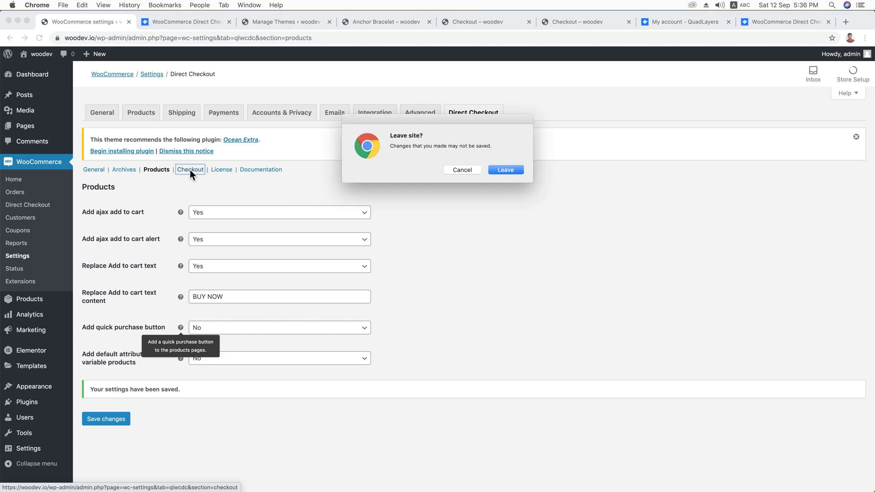
pyautogui.click(506, 171)
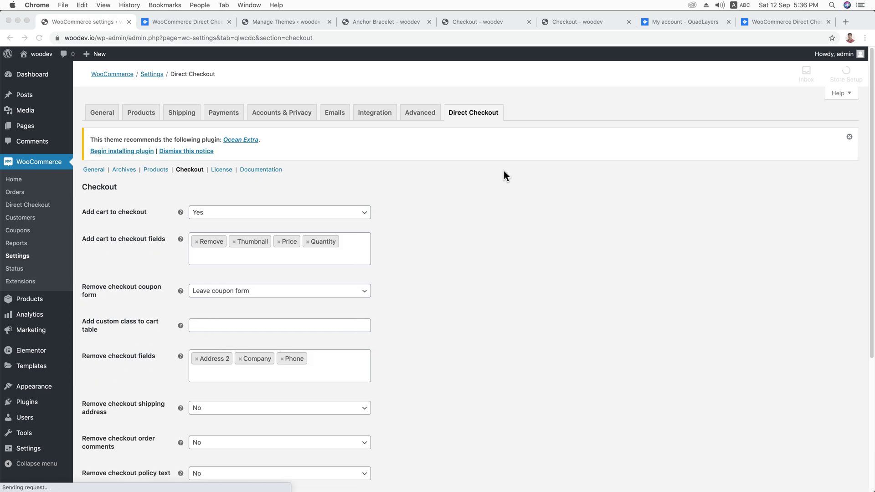
pyautogui.scroll(-3, 498, 212)
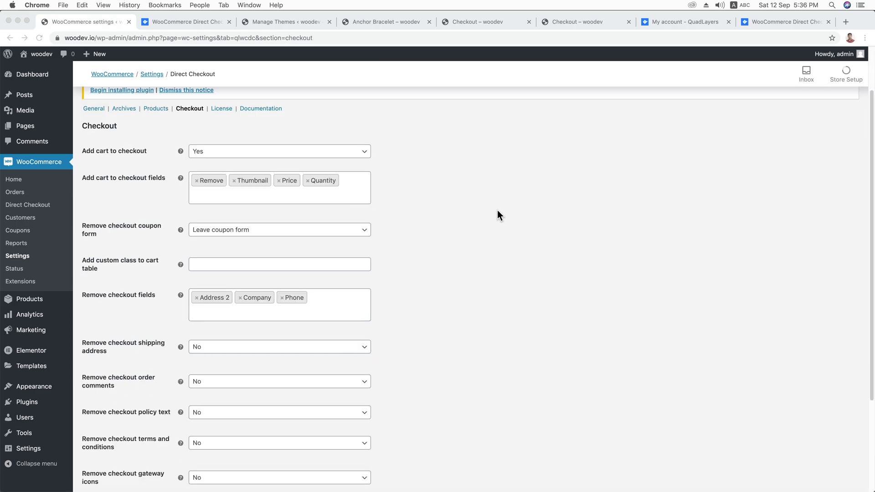
pyautogui.scroll(-6, 164, 200)
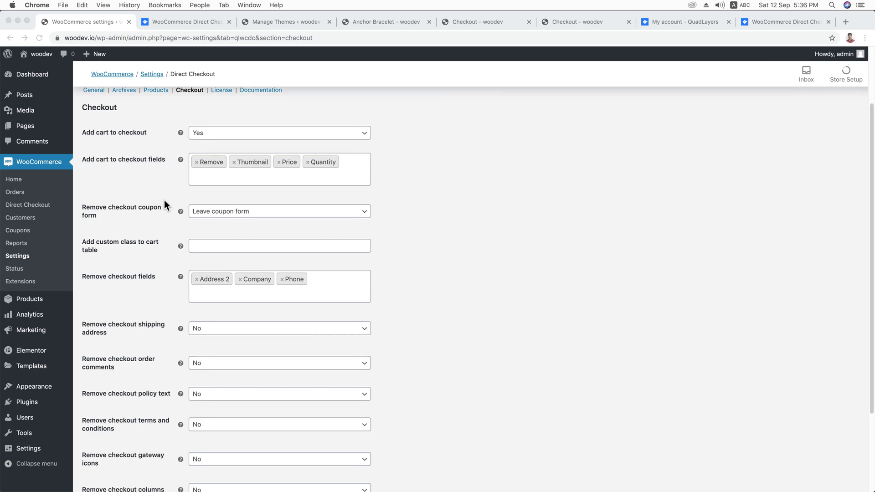
pyautogui.scroll(8, 164, 200)
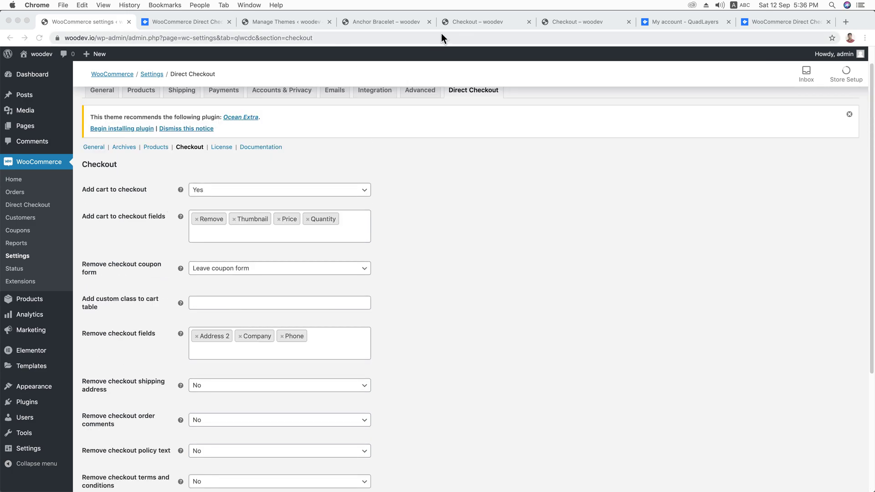
# Step: Examine the billing form and order table on the store's checkout page
pyautogui.click(466, 22)
pyautogui.scroll(-10, 472, 246)
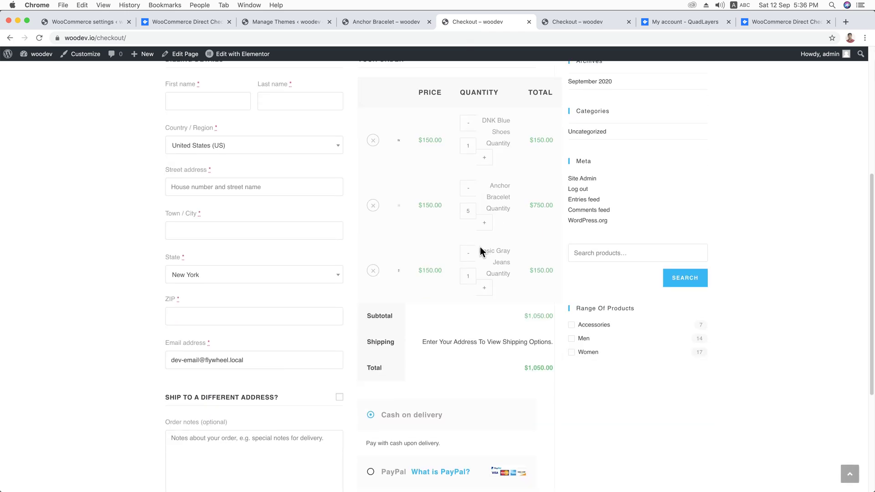
pyautogui.scroll(6, 480, 247)
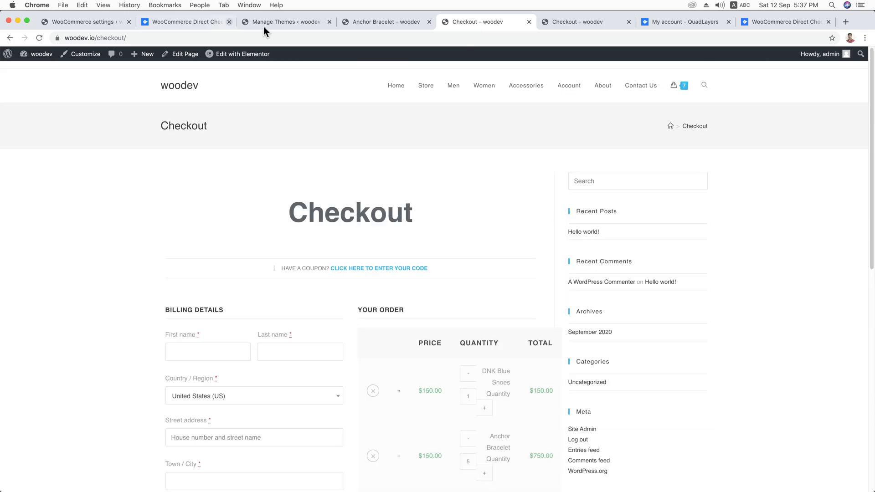
# Step: Activate the Astra theme for the site in place of OceanWP
pyautogui.click(277, 23)
pyautogui.moveTo(378, 310)
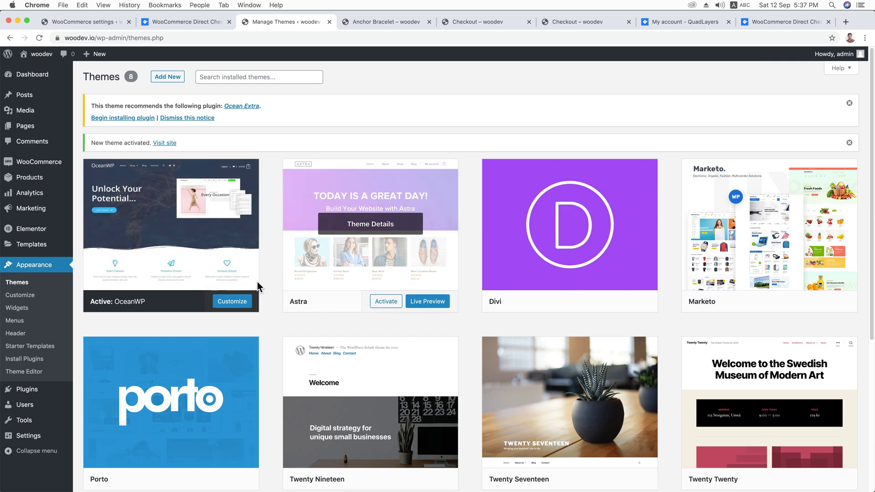
pyautogui.click(389, 303)
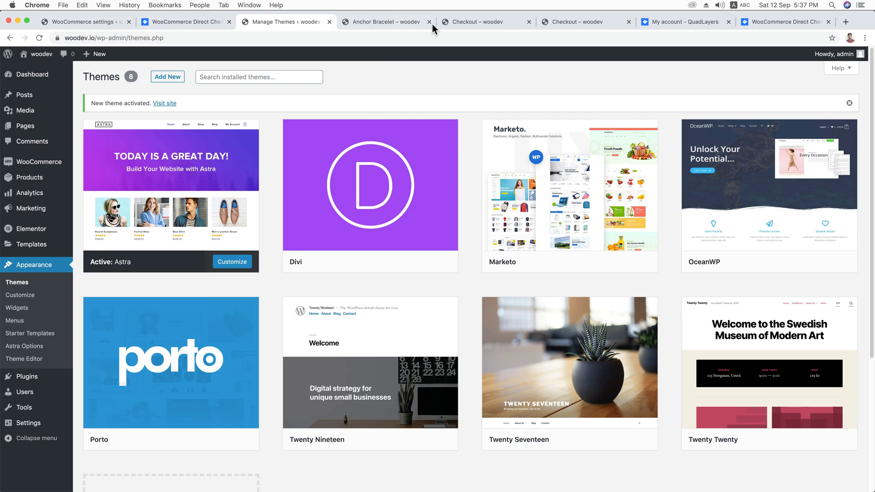
# Step: Reload the store's checkout page and examine its layout under the Astra theme
pyautogui.click(454, 23)
pyautogui.click(40, 38)
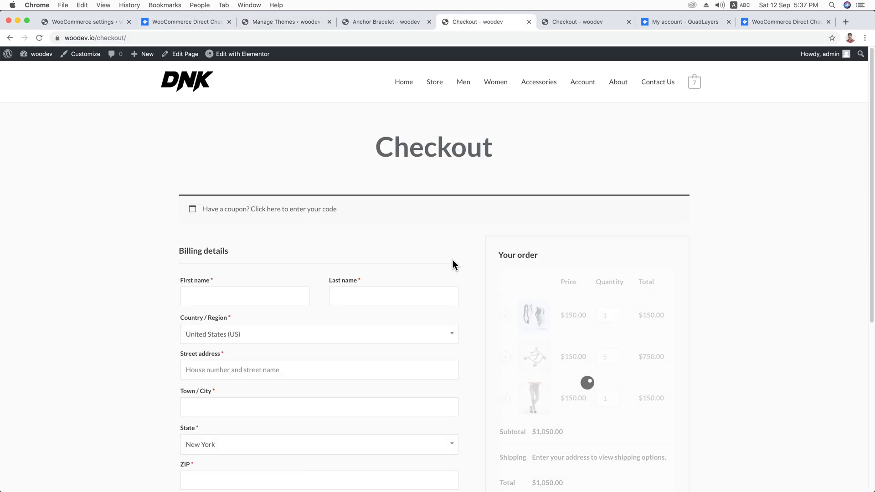
pyautogui.scroll(-6, 453, 265)
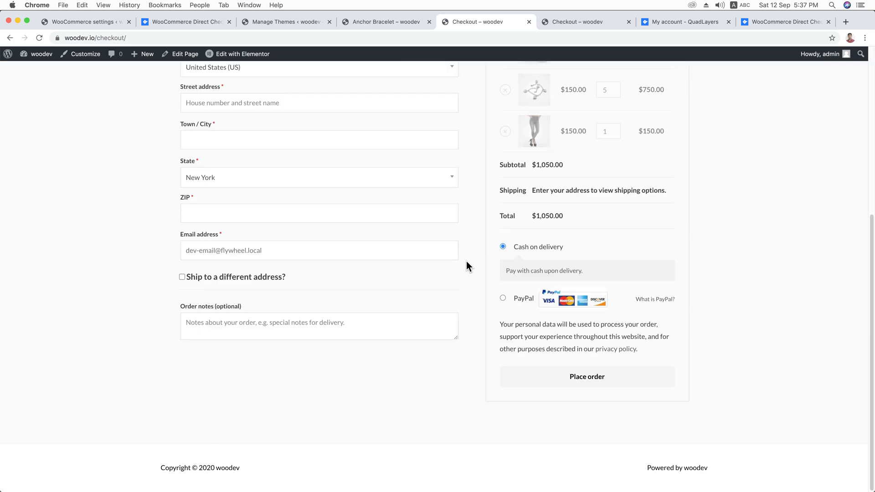
pyautogui.scroll(5, 466, 261)
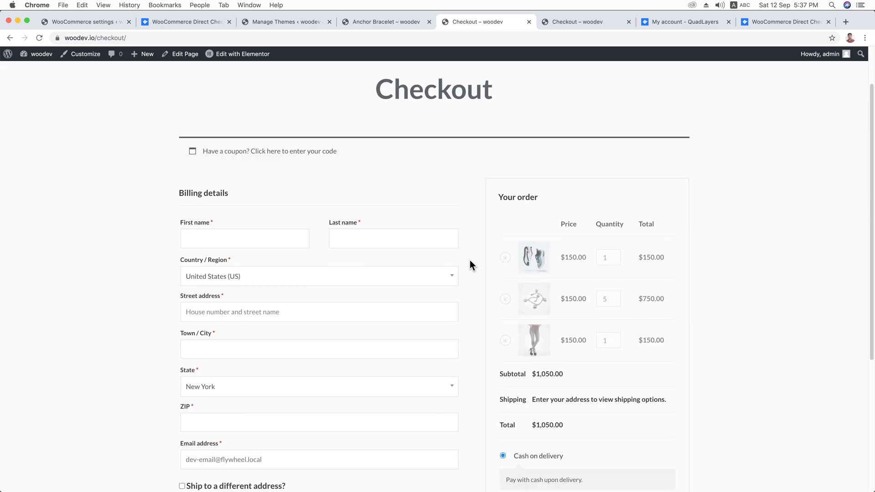
# Step: Check the Add cart to checkout option's help text and place the store's checkout page tab beside the WooCommerce settings tab
pyautogui.click(85, 22)
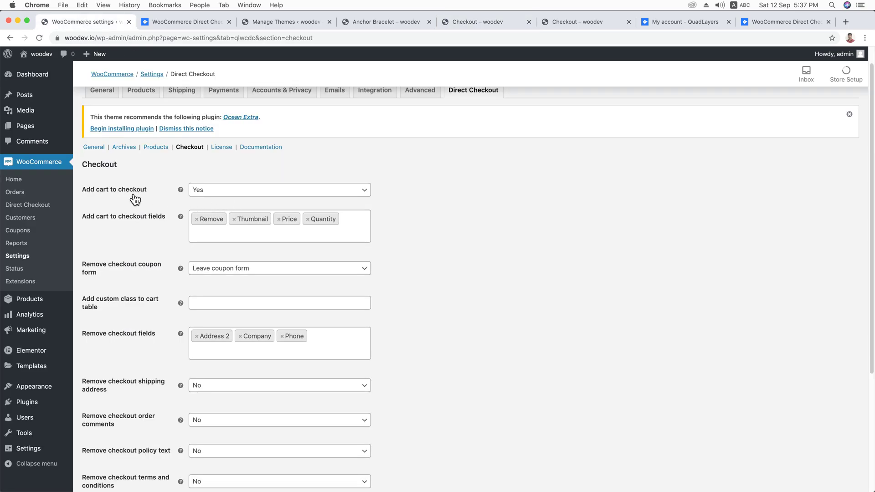
pyautogui.moveTo(180, 190)
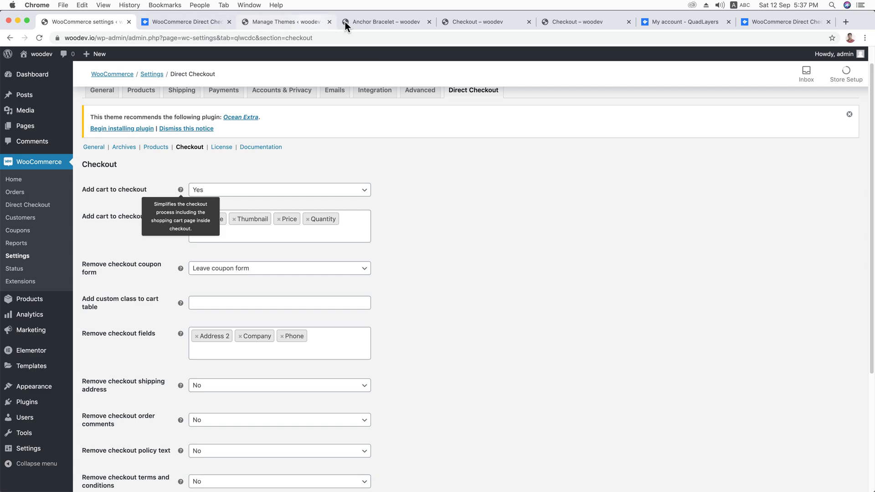
pyautogui.moveTo(477, 21); pyautogui.dragTo(171, 27)
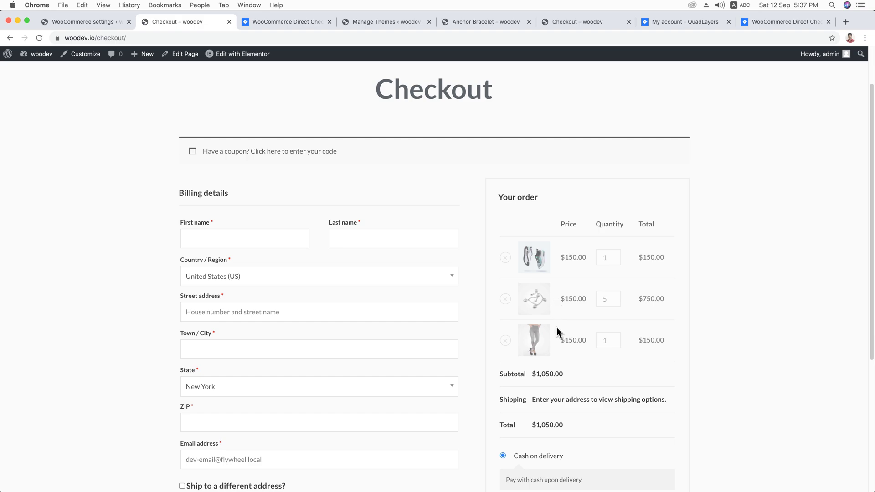
# Step: Set Add cart to checkout to No in the Direct Checkout settings and save the changes
pyautogui.click(90, 23)
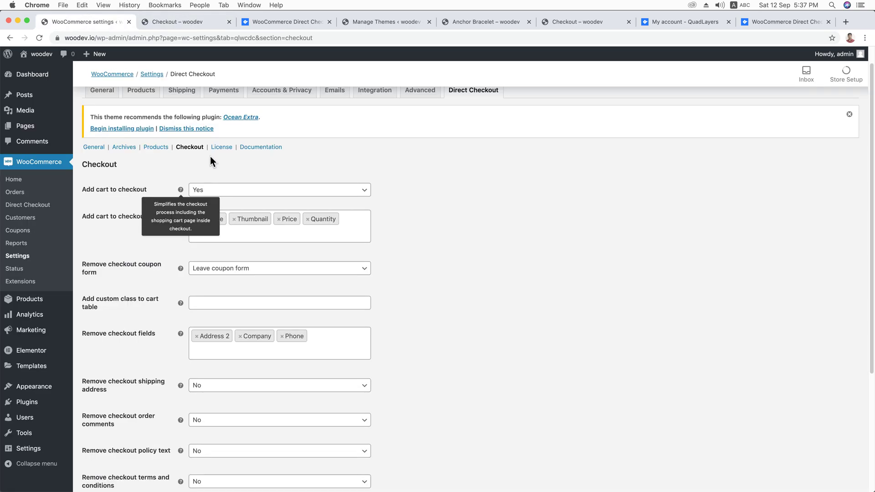
pyautogui.click(264, 191)
pyautogui.click(255, 218)
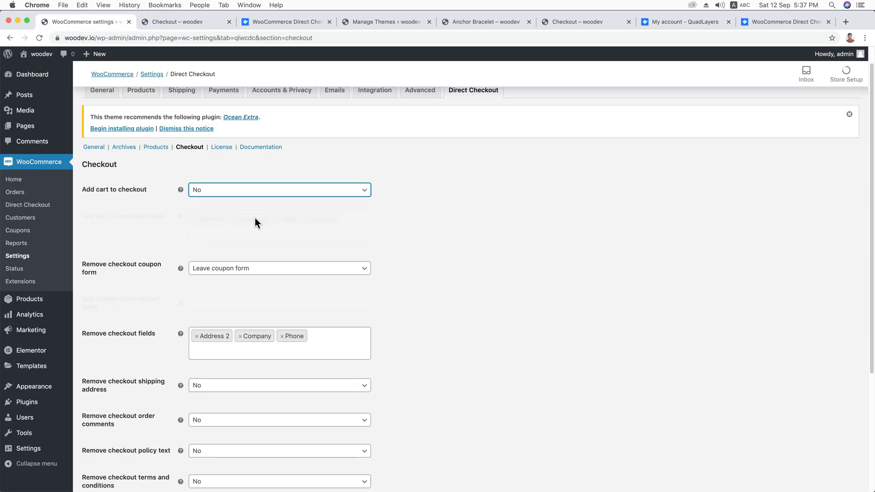
pyautogui.scroll(-3, 257, 250)
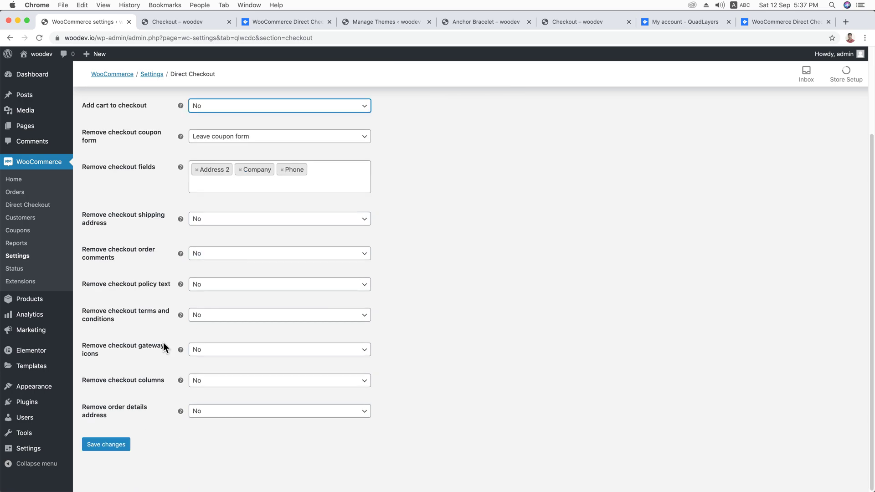
pyautogui.click(117, 448)
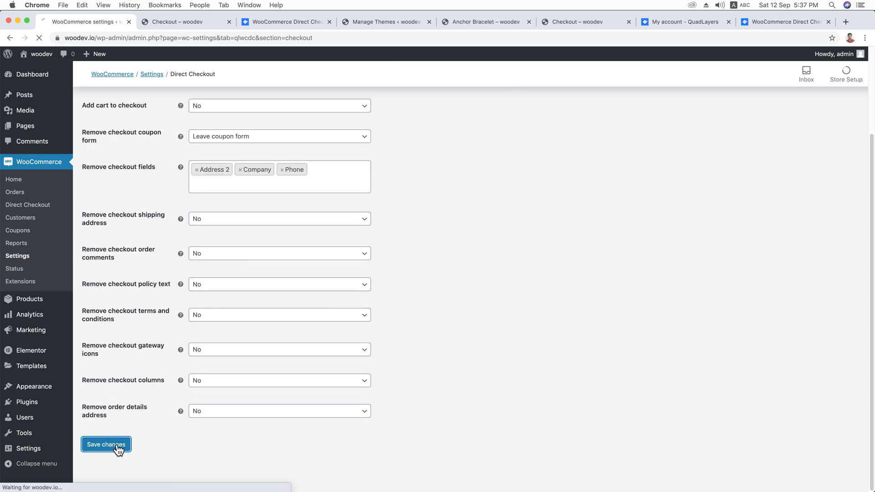
# Step: Reload the store's checkout page and examine its order table against the Add cart to checkout setting
pyautogui.click(190, 22)
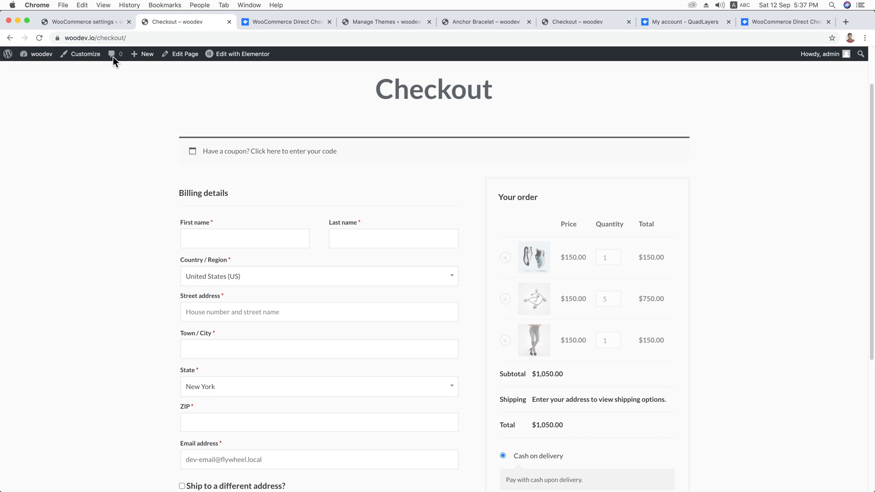
pyautogui.click(40, 38)
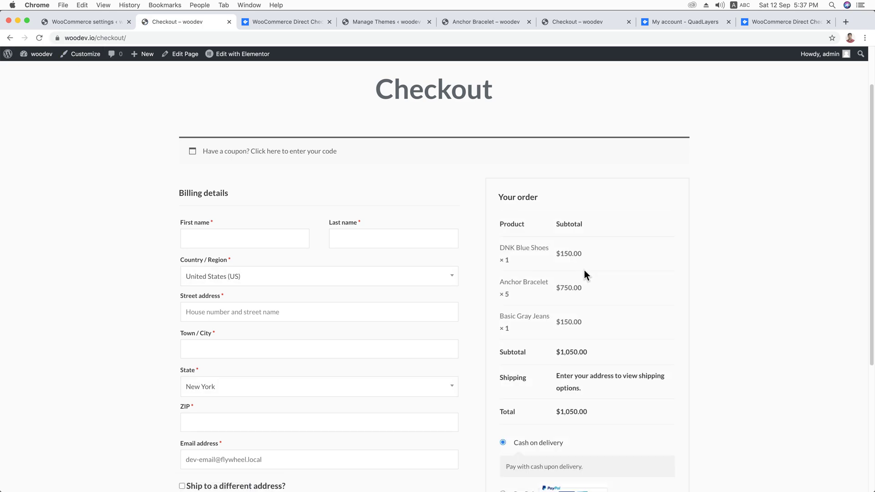
pyautogui.click(103, 19)
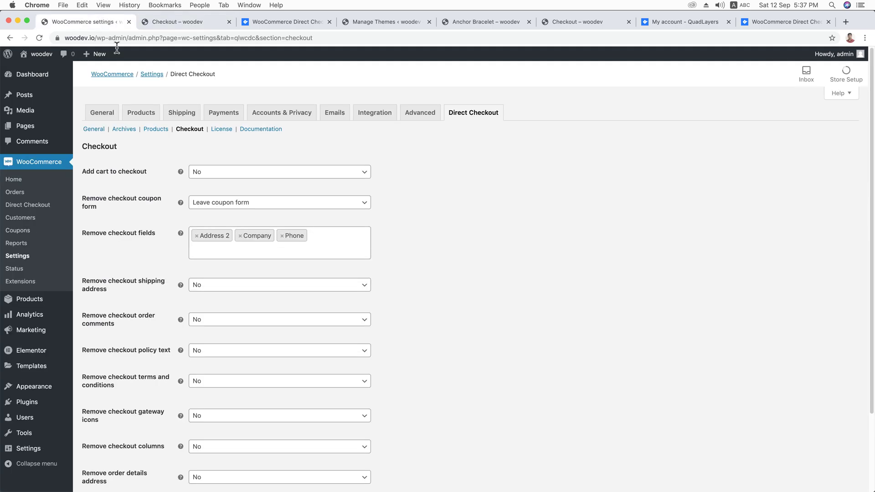
pyautogui.moveTo(175, 174)
pyautogui.click(179, 23)
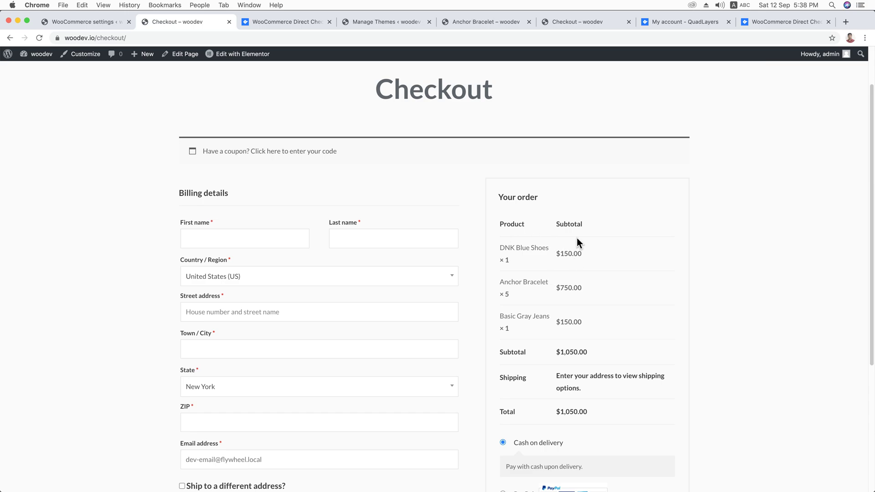
# Step: Set Add cart to checkout to Yes and look through the available cart fields without changing the selection
pyautogui.click(81, 21)
pyautogui.click(212, 177)
pyautogui.click(212, 186)
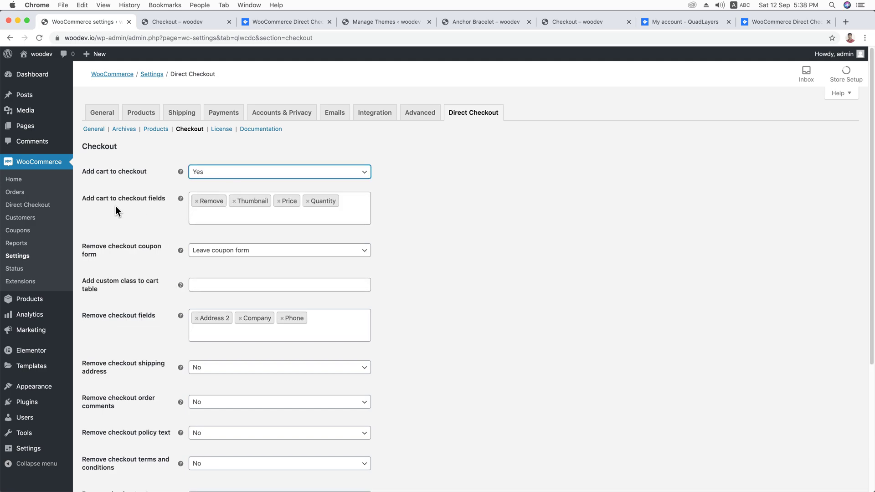
pyautogui.click(245, 214)
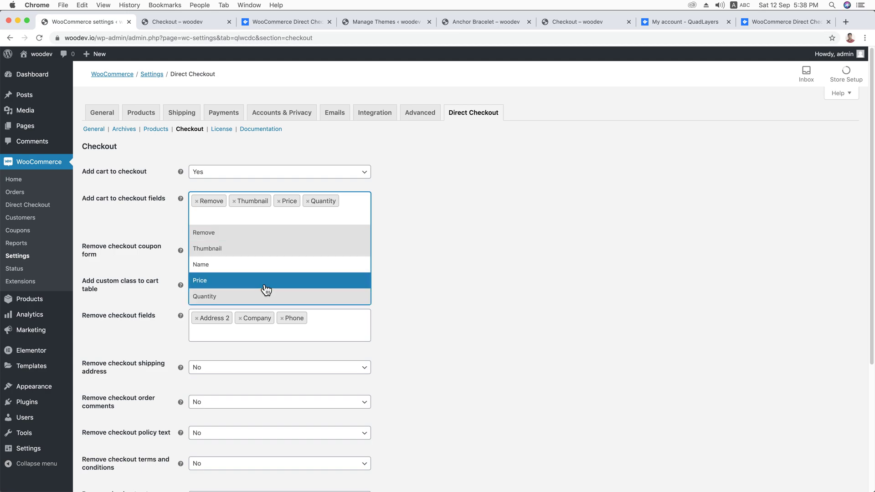
pyautogui.click(410, 235)
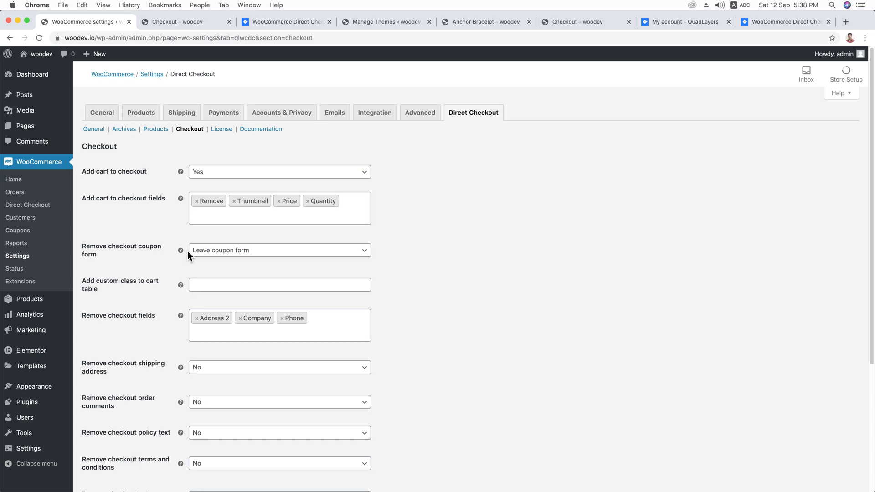
# Step: Set the Remove checkout coupon form option to Remove coupon form
pyautogui.click(227, 257)
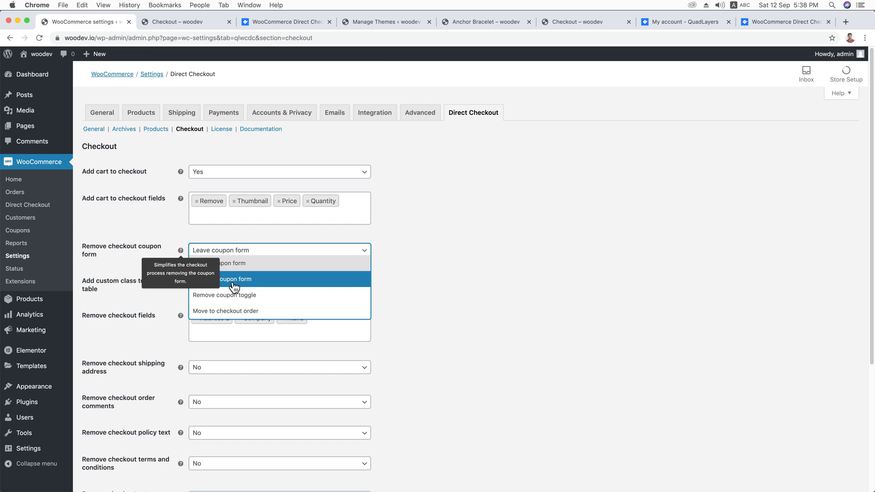
pyautogui.click(235, 277)
pyautogui.moveTo(180, 249)
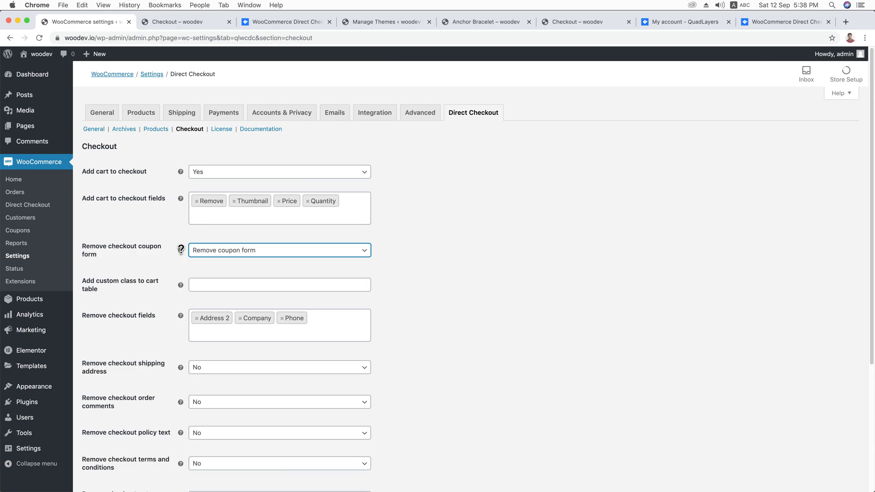
pyautogui.click(295, 271)
pyautogui.scroll(-5, 408, 244)
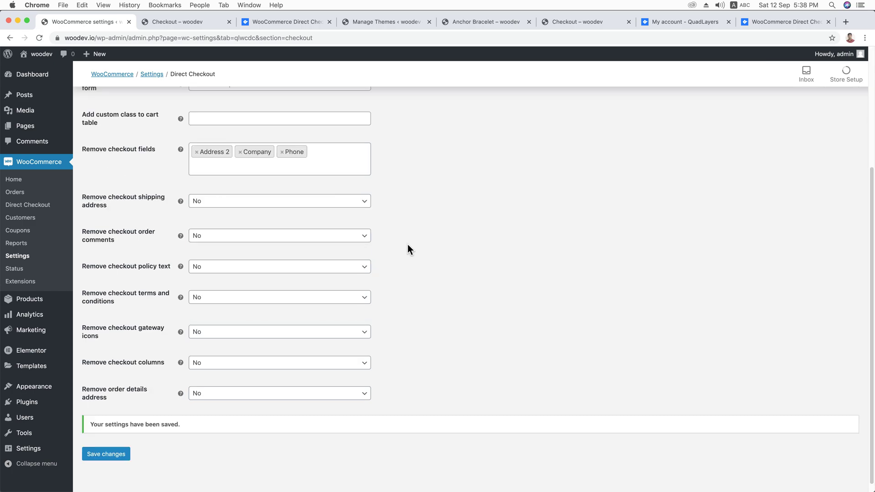
pyautogui.scroll(2, 384, 234)
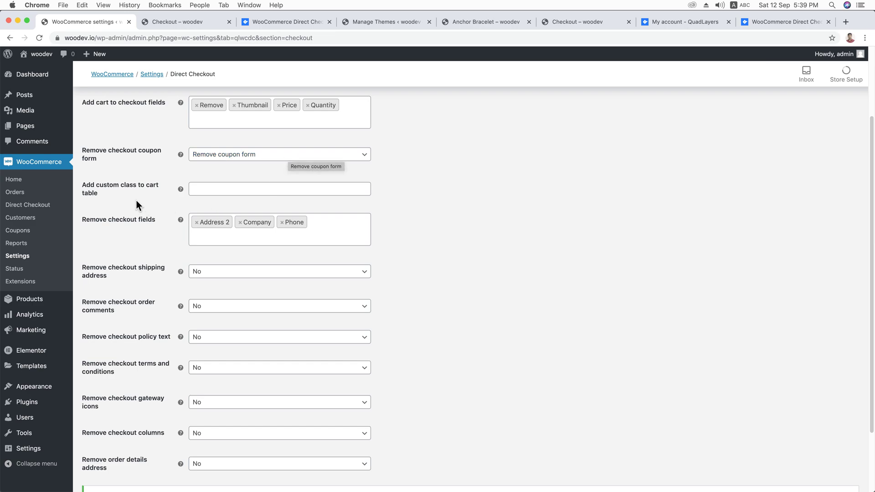
# Step: Examine the coupon prompt and billing fields on the store's checkout page against the Checkout settings
pyautogui.click(198, 189)
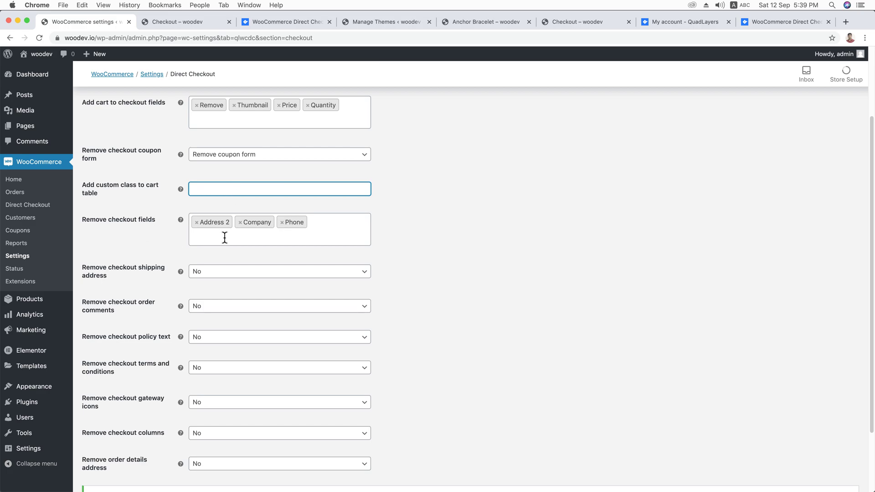
pyautogui.click(199, 25)
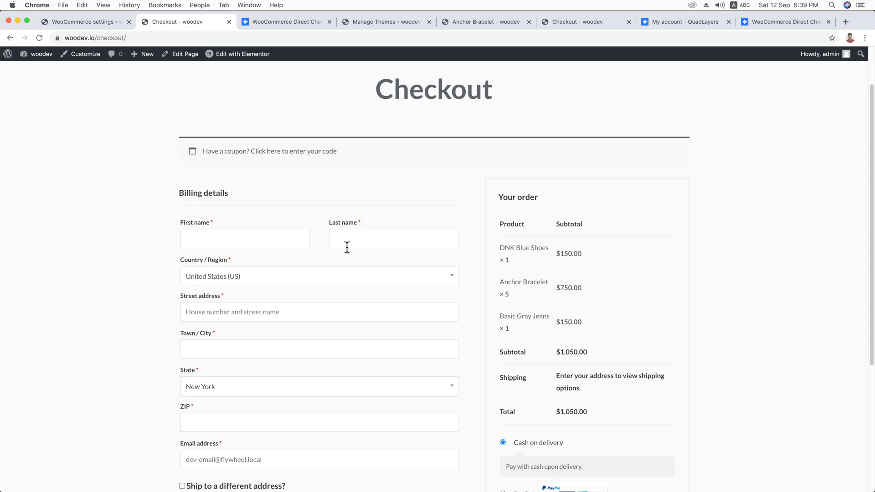
pyautogui.scroll(-2, 346, 248)
pyautogui.scroll(3, 346, 247)
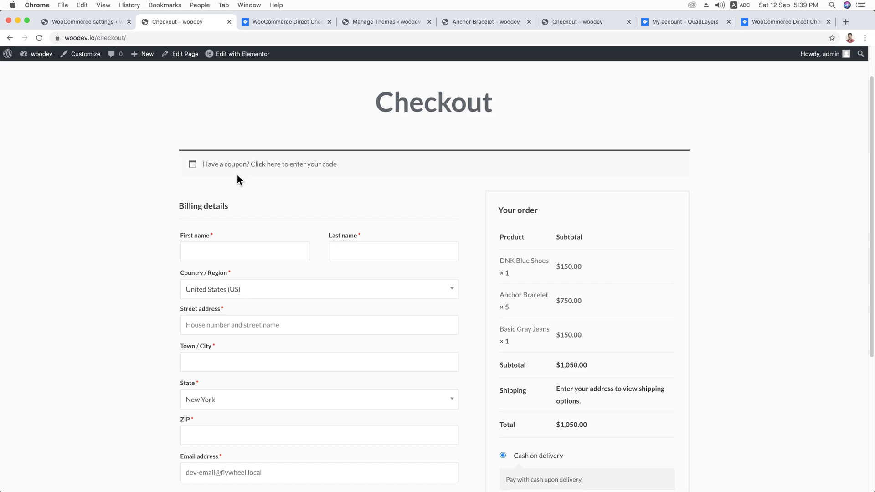
pyautogui.click(95, 22)
pyautogui.click(200, 24)
# Step: Add Last Name to the Remove checkout fields selection in the Direct Checkout settings
pyautogui.click(102, 22)
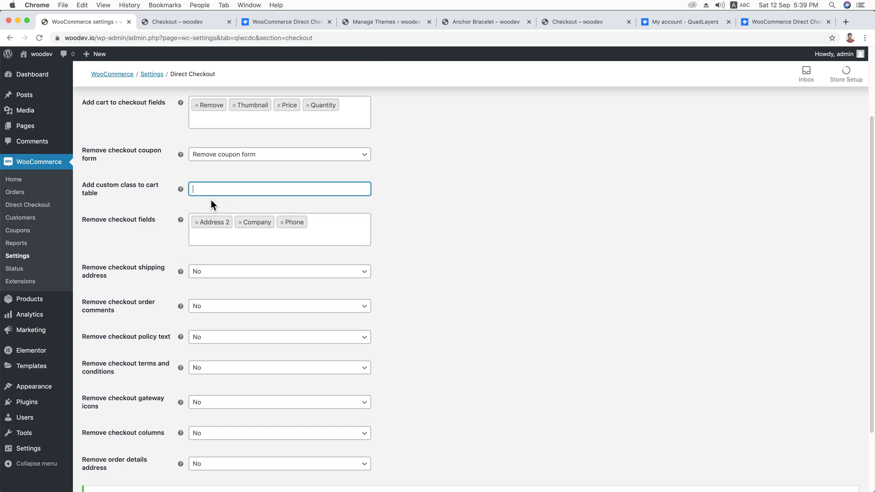
pyautogui.click(314, 228)
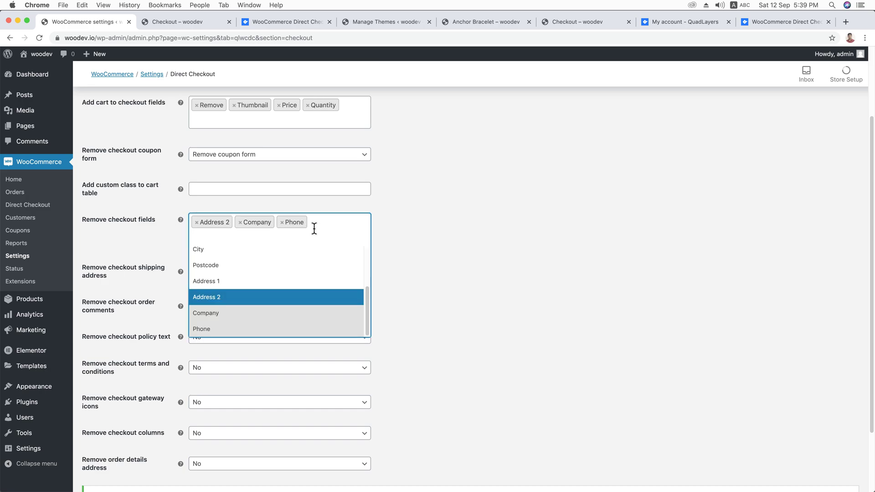
pyautogui.write('la')
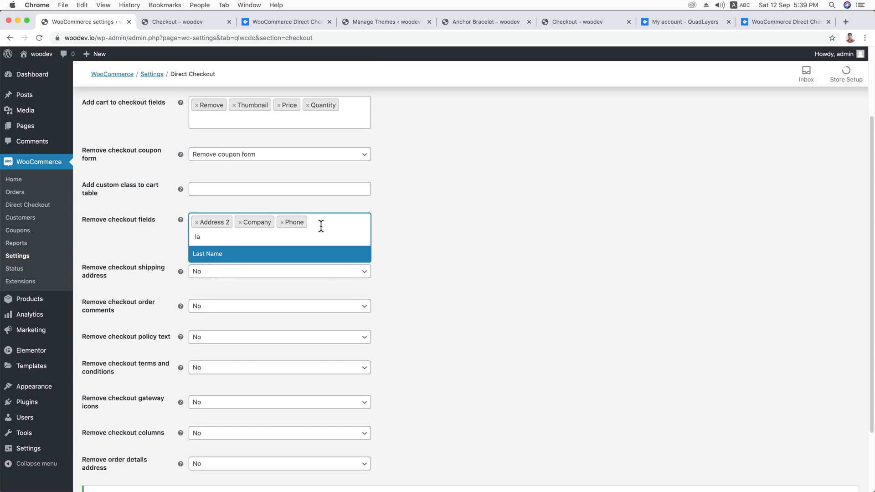
pyautogui.click(302, 253)
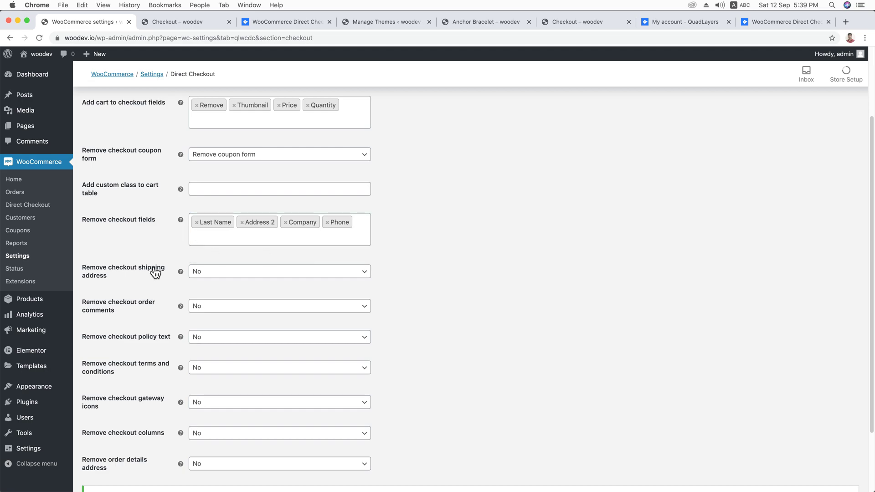
# Step: Check the Remove checkout shipping address help text and briefly expand the different shipping address form on the checkout page
pyautogui.moveTo(183, 273)
pyautogui.click(195, 21)
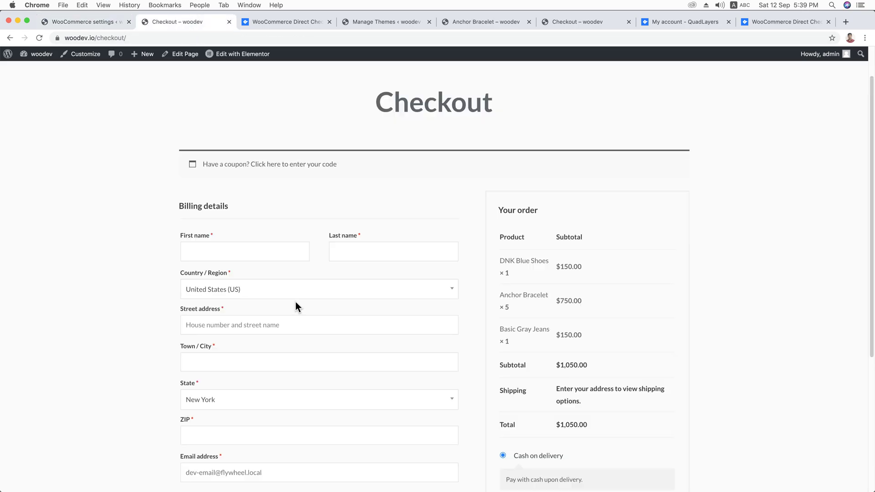
pyautogui.scroll(-5, 295, 302)
pyautogui.click(183, 288)
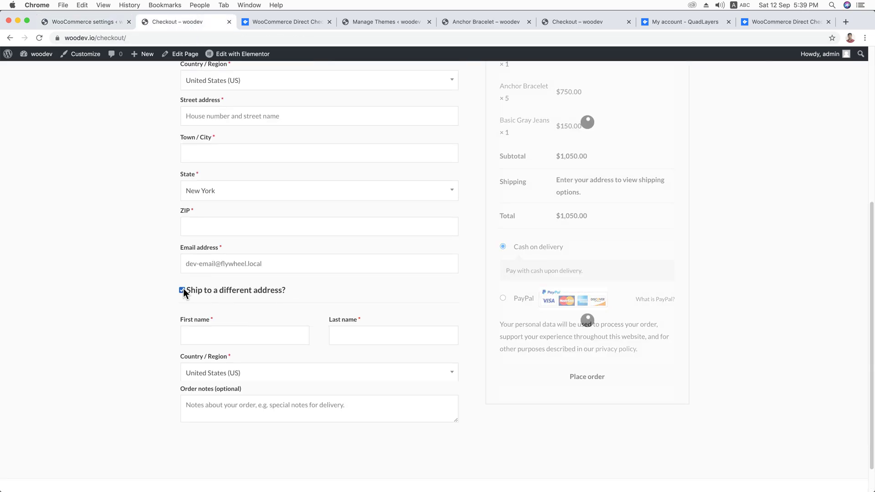
pyautogui.click(213, 289)
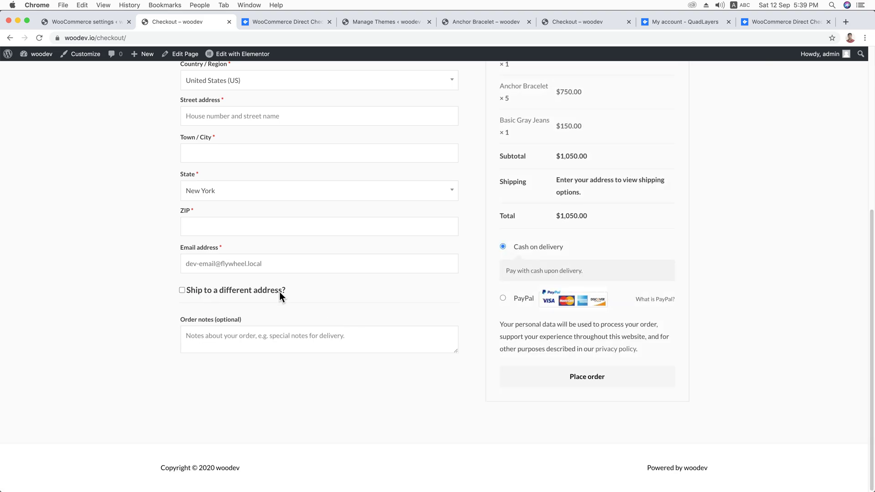
# Step: Review the configured options in the Direct Checkout settings' Checkout section and save the changes
pyautogui.click(109, 19)
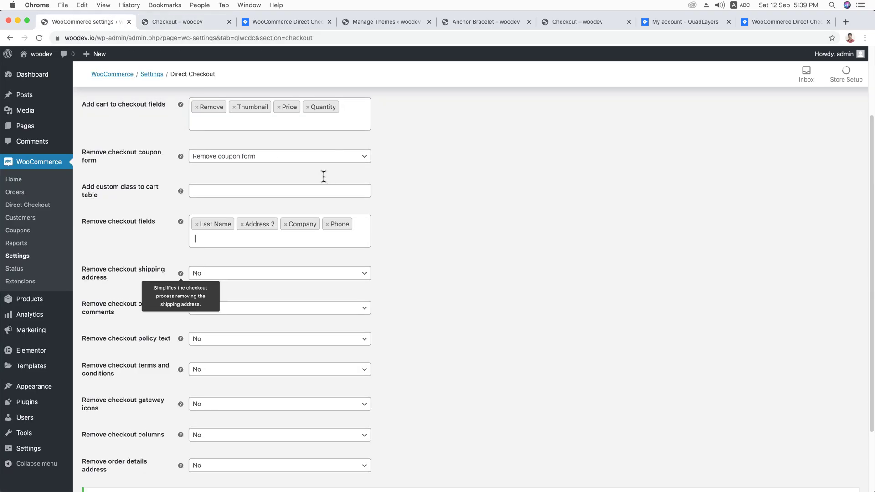
pyautogui.scroll(2, 322, 176)
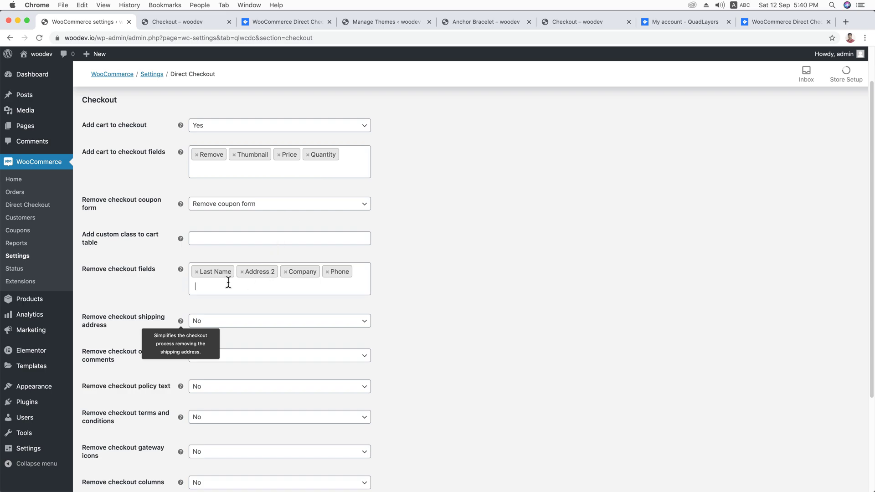
pyautogui.scroll(2, 205, 228)
pyautogui.scroll(-6, 182, 264)
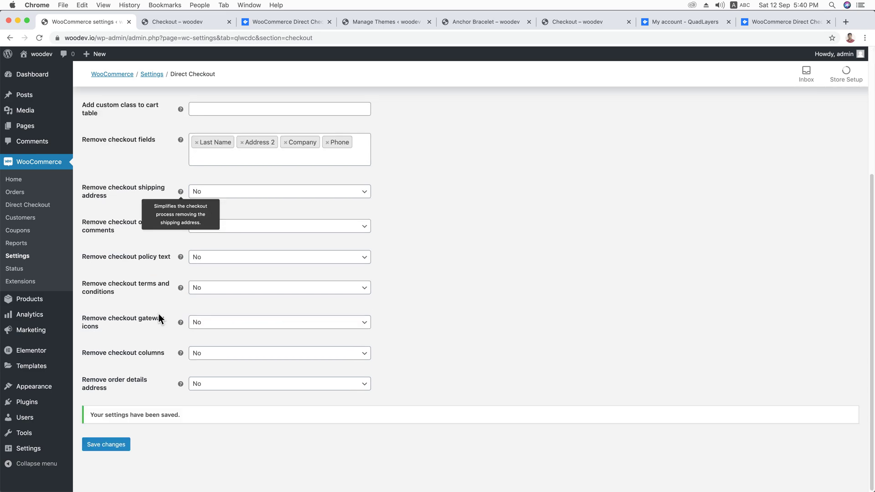
pyautogui.click(104, 449)
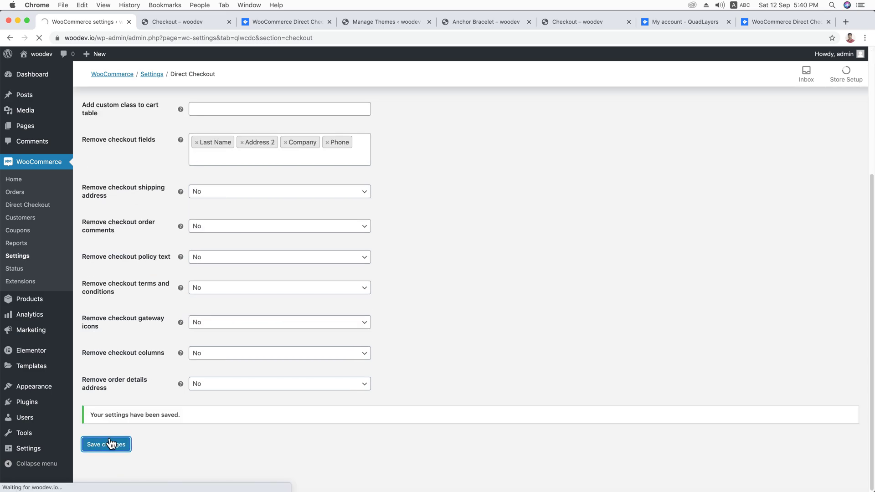
# Step: Reload the store's checkout page and examine the coupon area, billing fields and order table under the saved settings
pyautogui.click(185, 22)
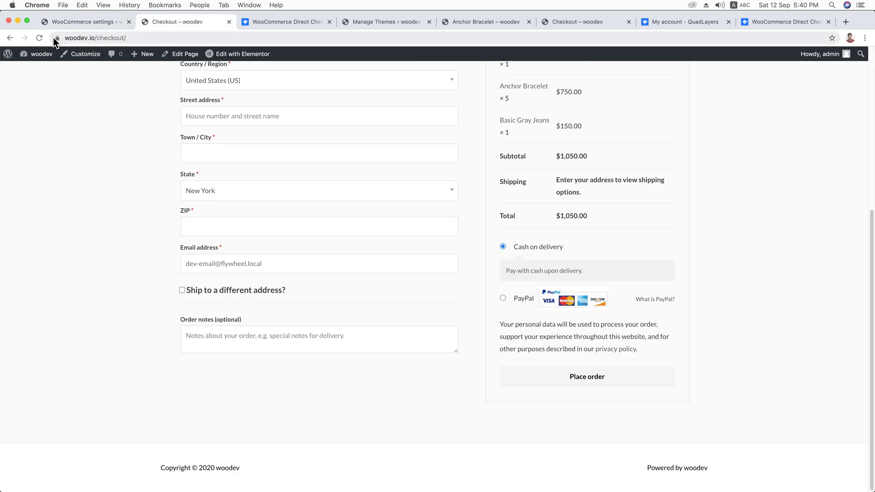
pyautogui.click(40, 38)
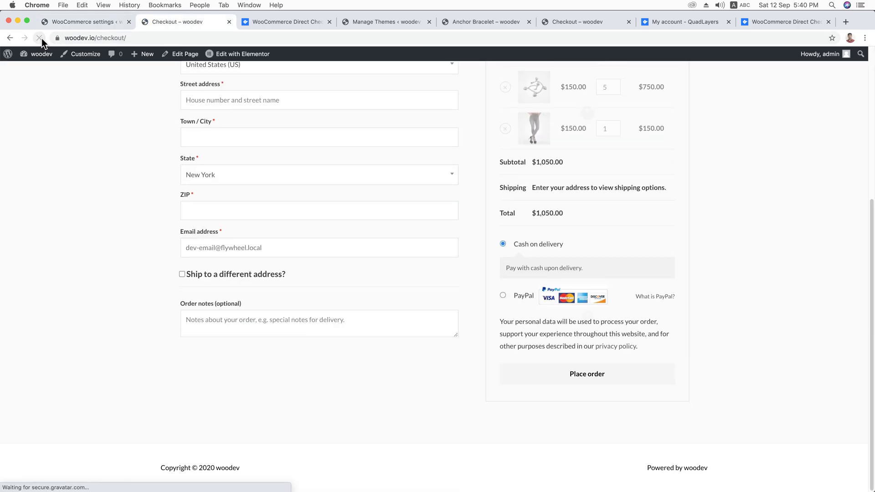
pyautogui.scroll(5, 356, 228)
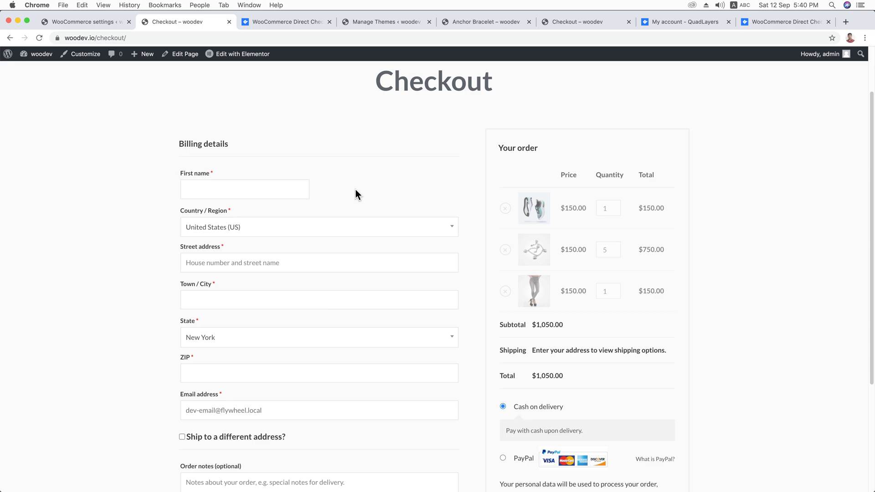
# Step: Compare the Direct Checkout field settings with the billing form on the store's checkout page
pyautogui.click(99, 21)
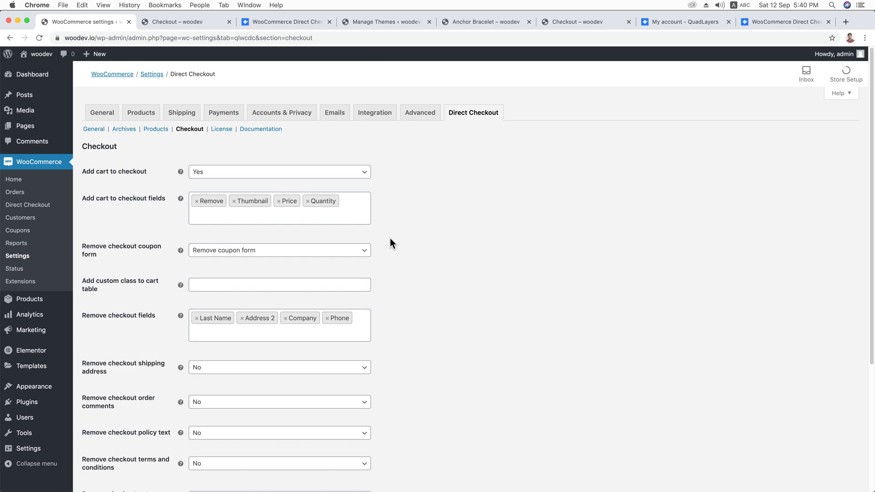
pyautogui.click(173, 21)
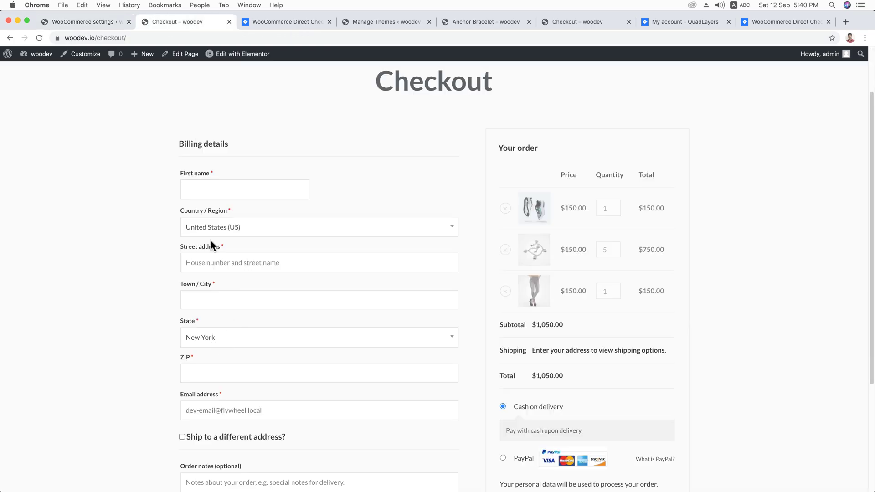
pyautogui.click(102, 21)
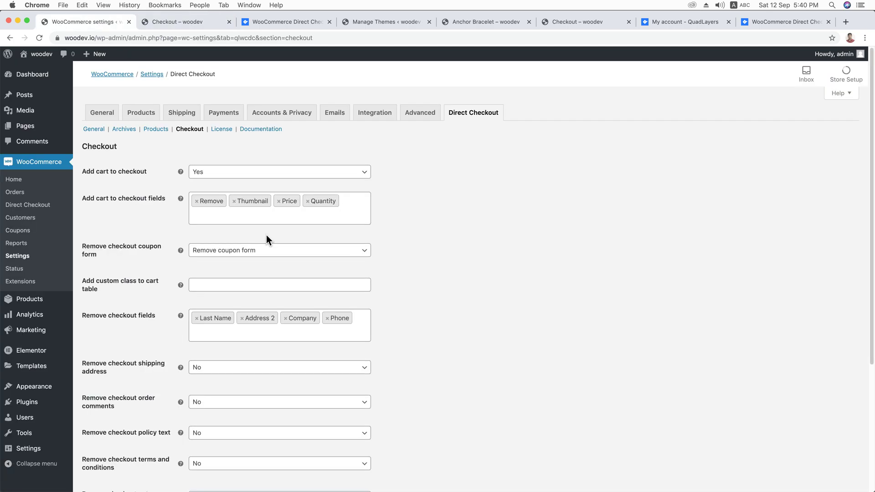
# Step: Add Country to the Remove checkout fields selection and take Phone out of it
pyautogui.scroll(-5, 283, 293)
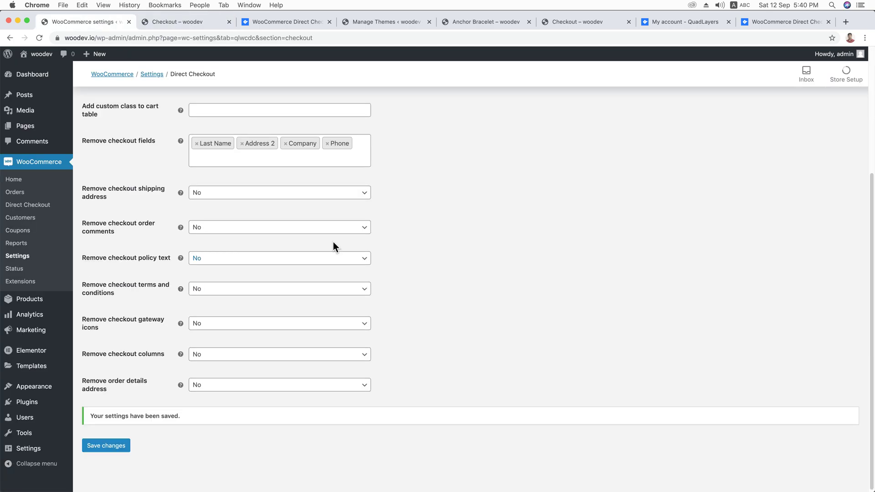
pyautogui.click(347, 158)
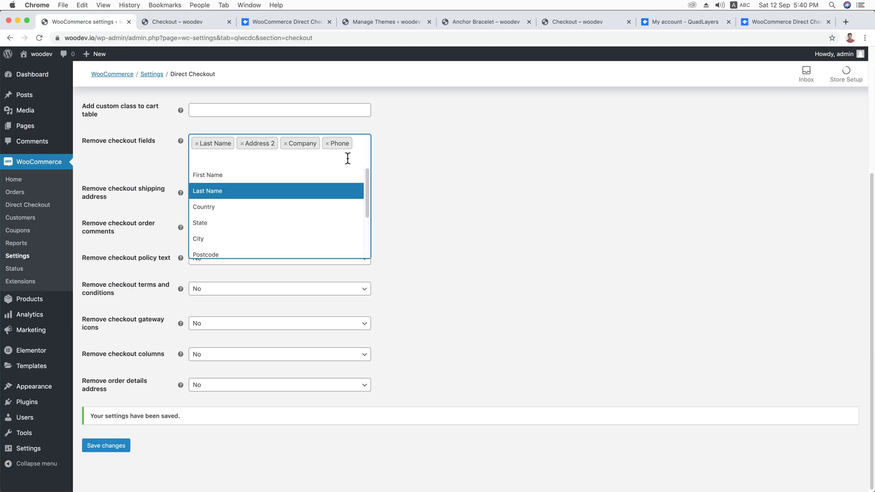
pyautogui.click(278, 208)
pyautogui.write('t')
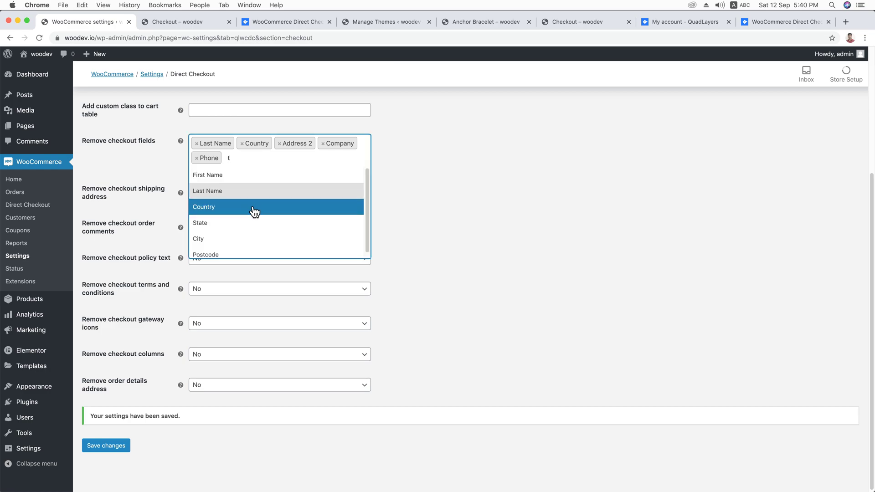
pyautogui.write('e')
pyautogui.press('BackSpace')
pyautogui.press('BackSpace')
pyautogui.press('BackSpace')
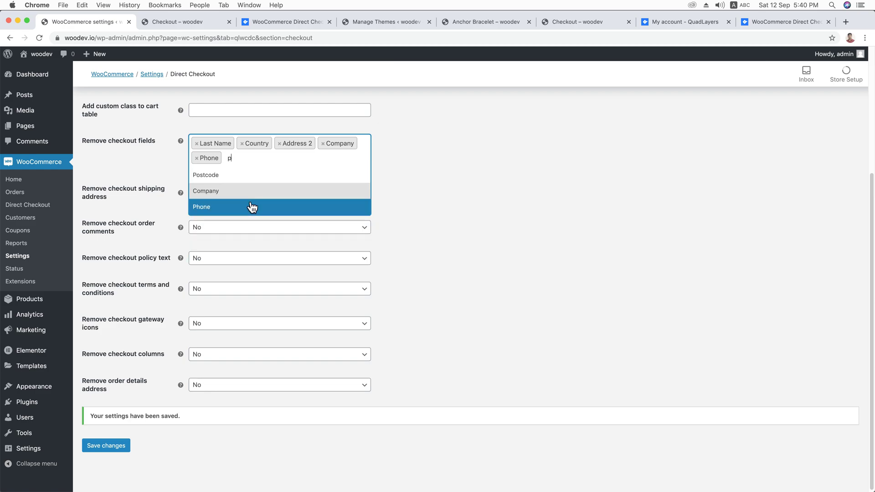
pyautogui.press('Escape')
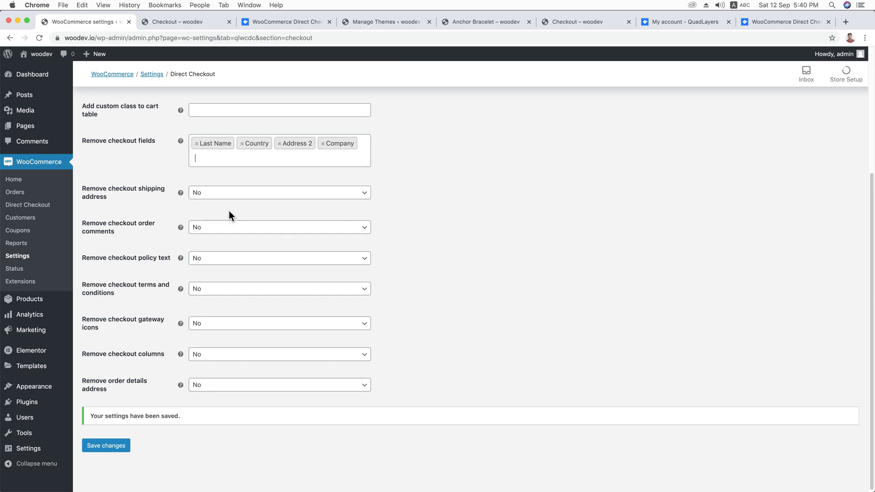
# Step: Add State to the Remove checkout fields selection
pyautogui.scroll(1, 247, 177)
pyautogui.click(254, 172)
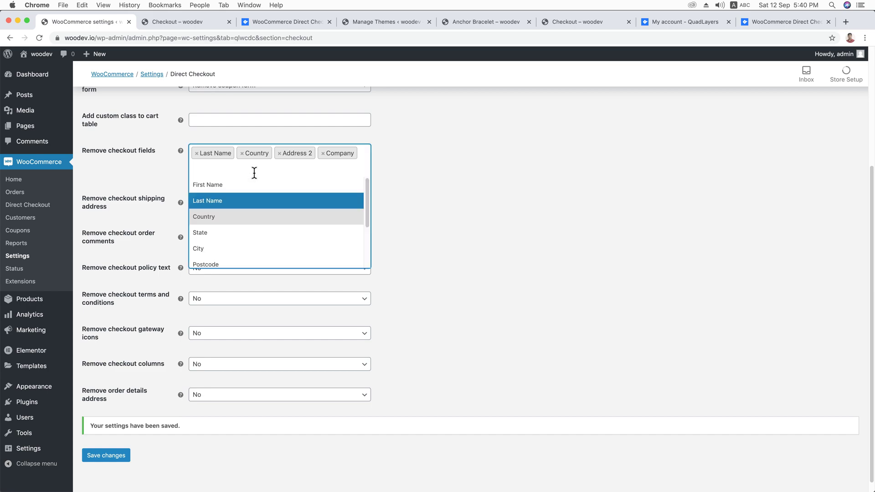
pyautogui.click(231, 238)
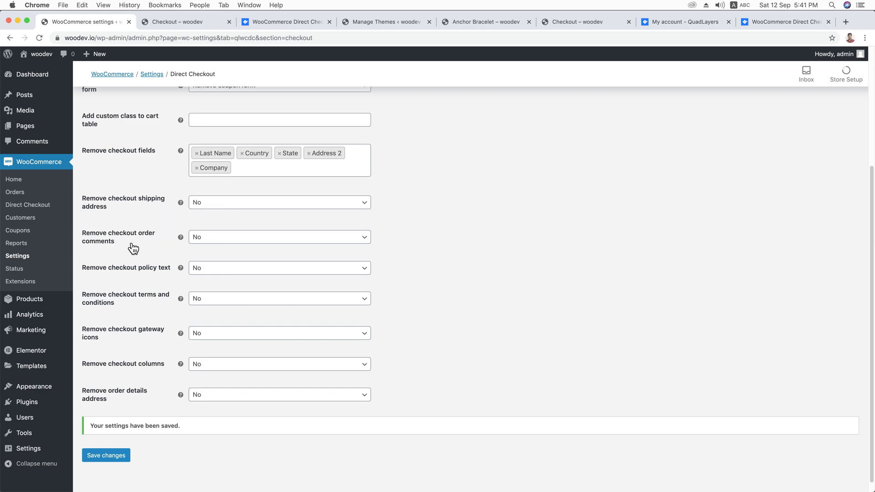
# Step: Set both Remove checkout order comments and Remove checkout policy text to Yes
pyautogui.click(199, 236)
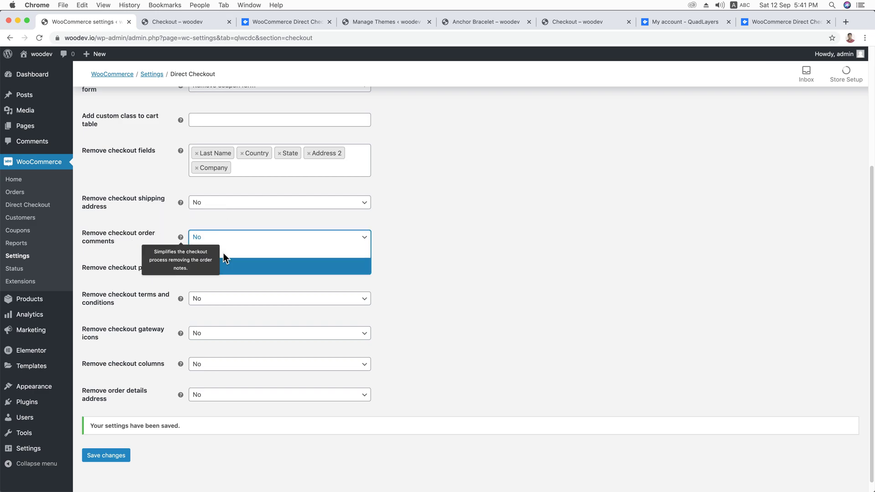
pyautogui.click(266, 251)
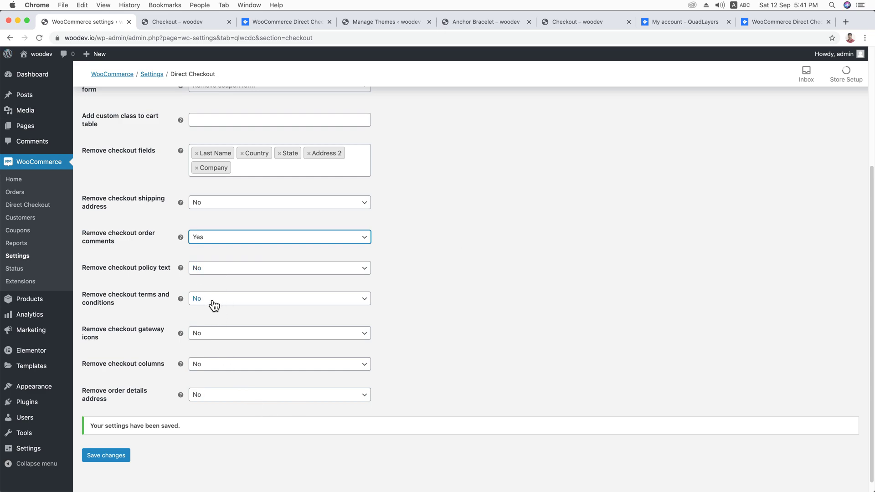
pyautogui.moveTo(181, 269)
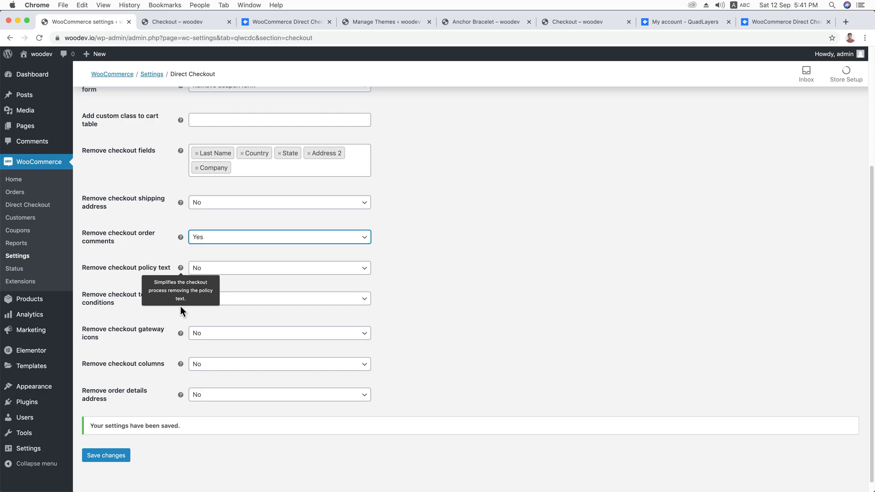
pyautogui.moveTo(182, 395)
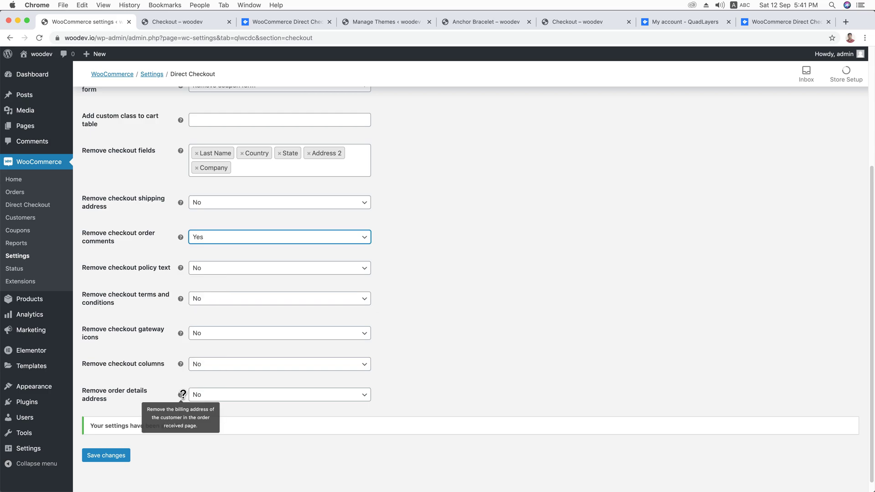
pyautogui.click(441, 344)
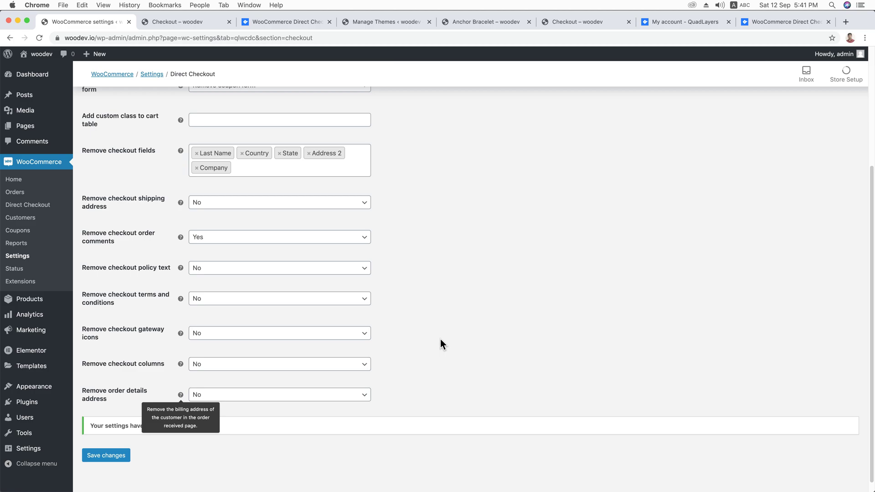
pyautogui.click(226, 273)
pyautogui.click(225, 280)
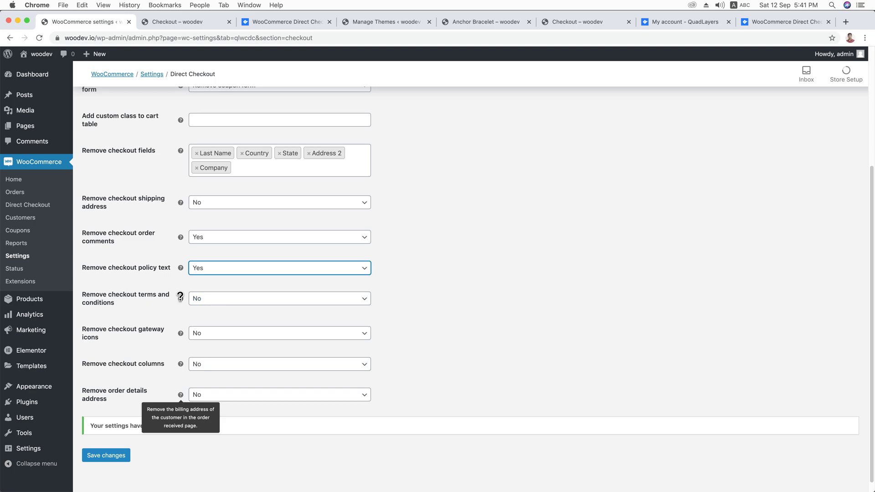
# Step: Set Remove checkout terms and conditions and Remove checkout gateway icons to Yes
pyautogui.click(224, 301)
pyautogui.click(238, 320)
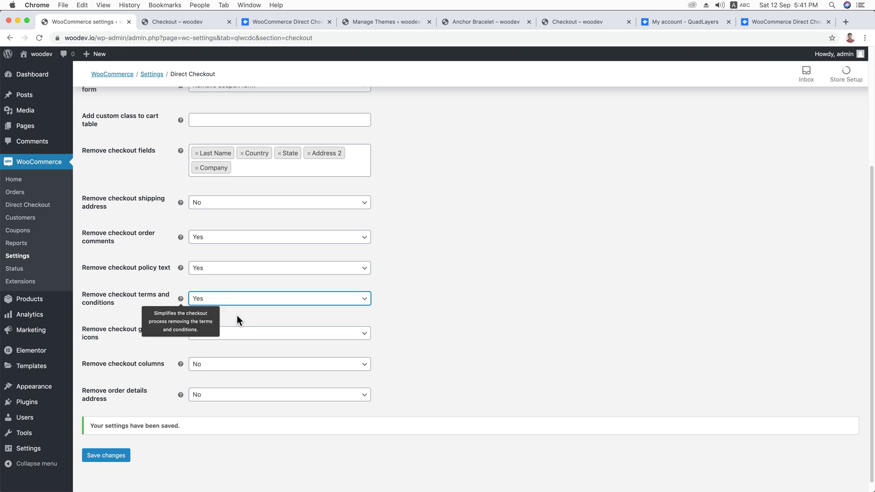
pyautogui.click(228, 337)
pyautogui.click(233, 349)
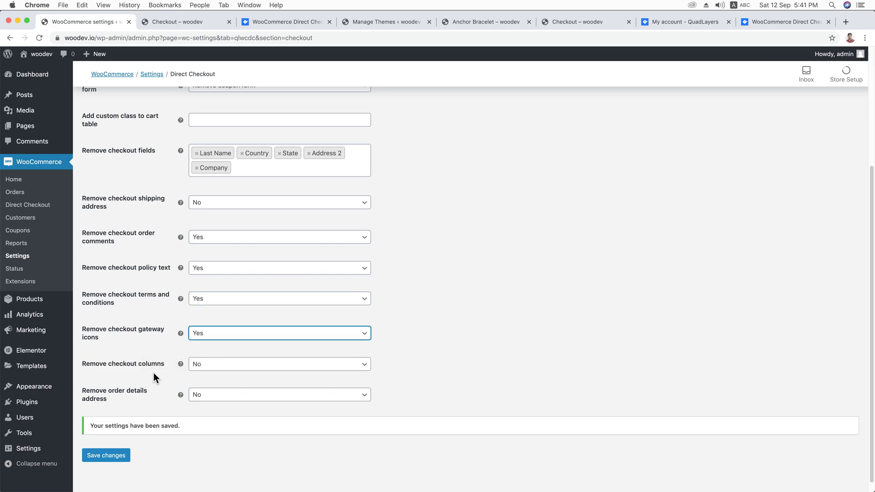
# Step: Set Remove checkout columns and Remove order details address to Yes
pyautogui.click(224, 365)
pyautogui.click(216, 381)
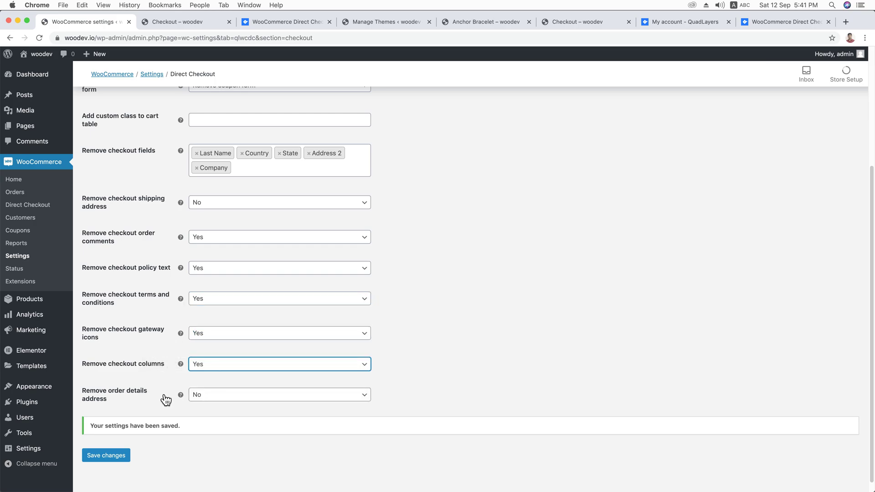
pyautogui.click(221, 399)
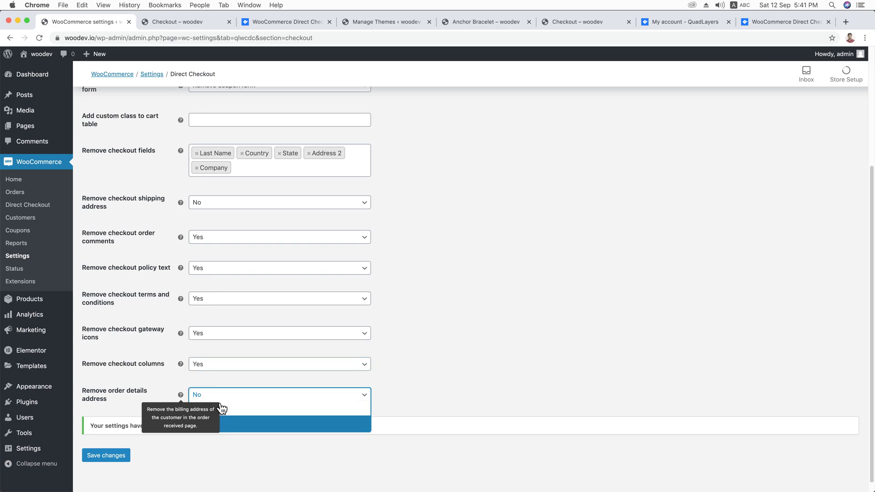
pyautogui.click(233, 410)
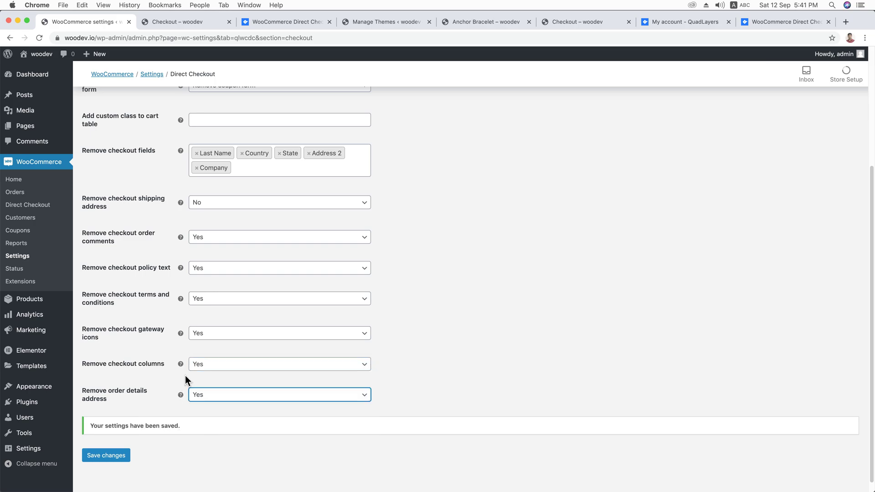
# Step: Look over the Checkout section's options once more and save the changes
pyautogui.scroll(2, 187, 374)
pyautogui.moveTo(179, 381)
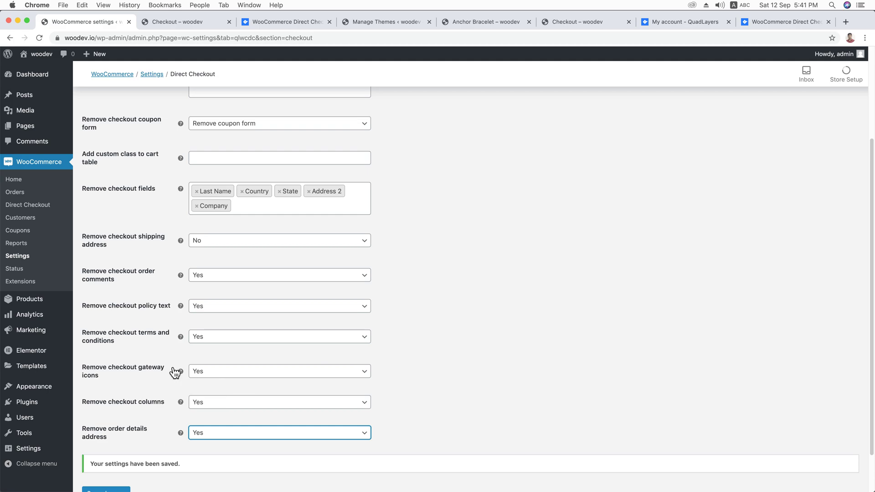
pyautogui.scroll(1, 173, 371)
pyautogui.scroll(5, 164, 369)
pyautogui.scroll(-8, 160, 368)
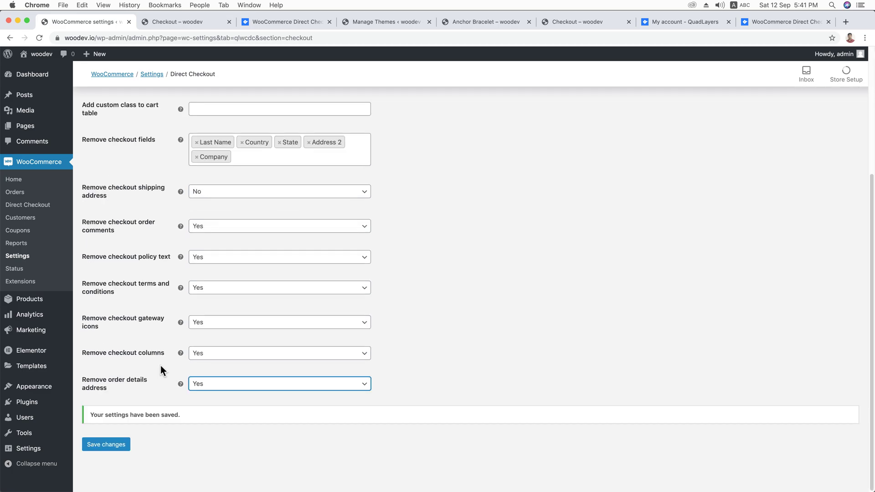
pyautogui.click(107, 448)
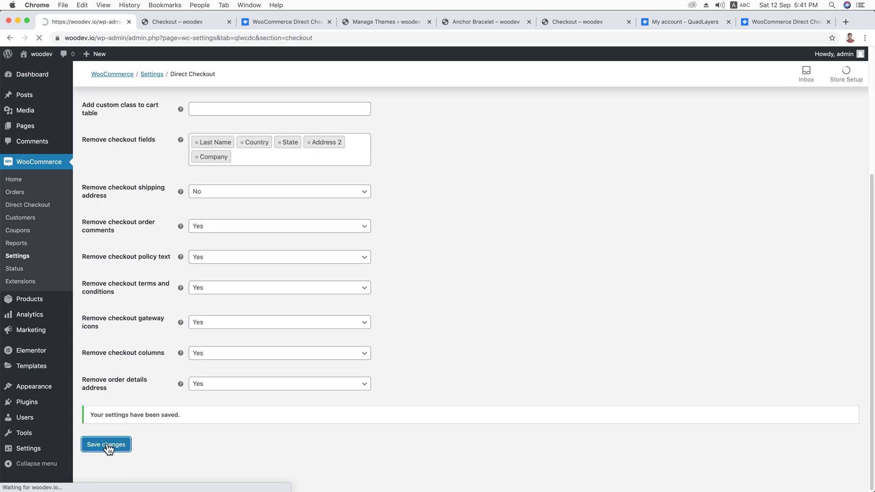